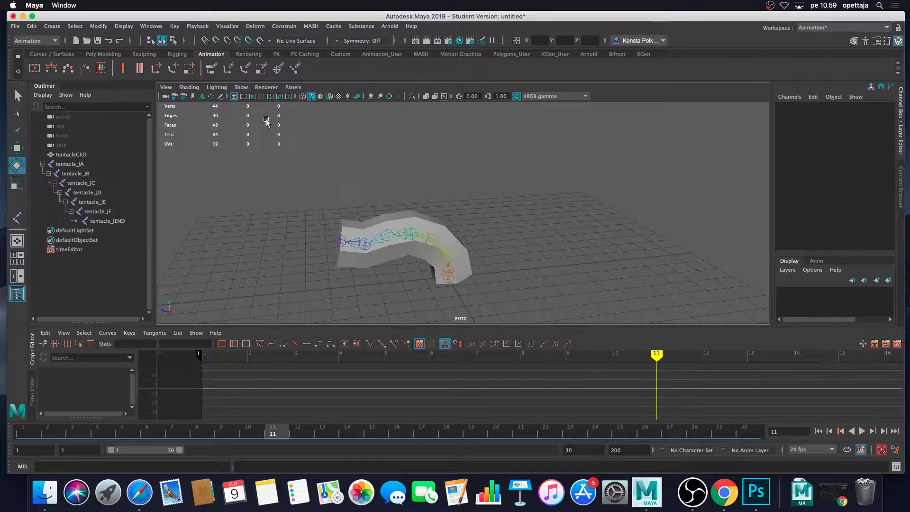
Step: Save the scene to the Desktop as tentacle_v.0.1 in Maya ASCII format, accepting the student version notice
{"action": "left_click", "coordinate": [17, 27]}
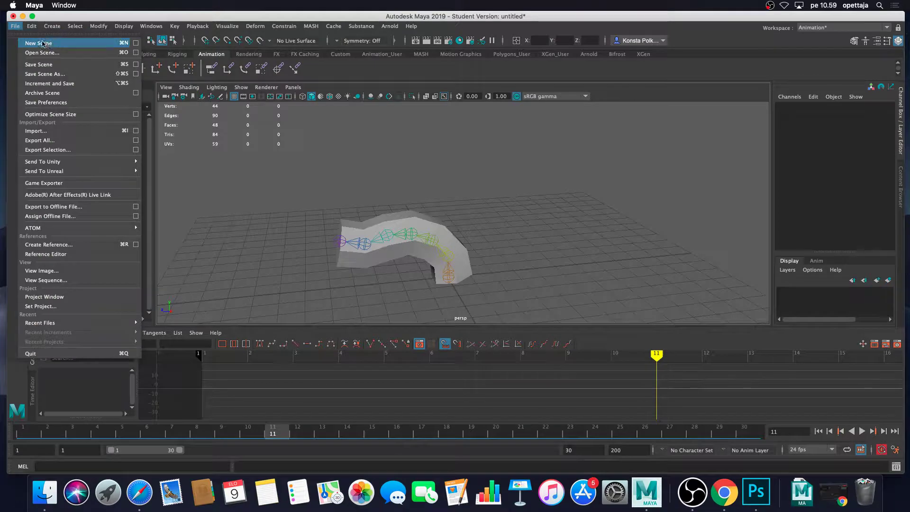
{"action": "left_click", "coordinate": [60, 64]}
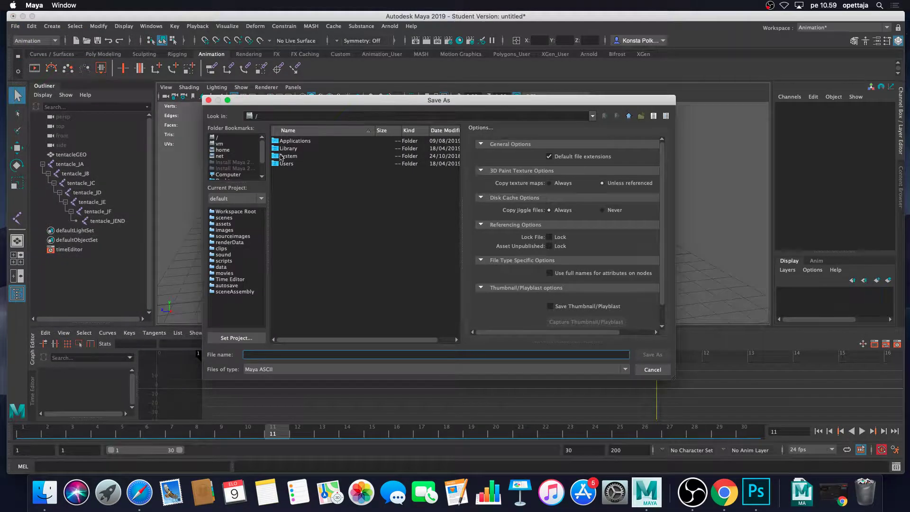
{"action": "scroll", "coordinate": [235, 157], "scroll_direction": "down", "scroll_amount": 3}
{"action": "left_click", "coordinate": [232, 168]}
{"action": "left_click", "coordinate": [226, 162]}
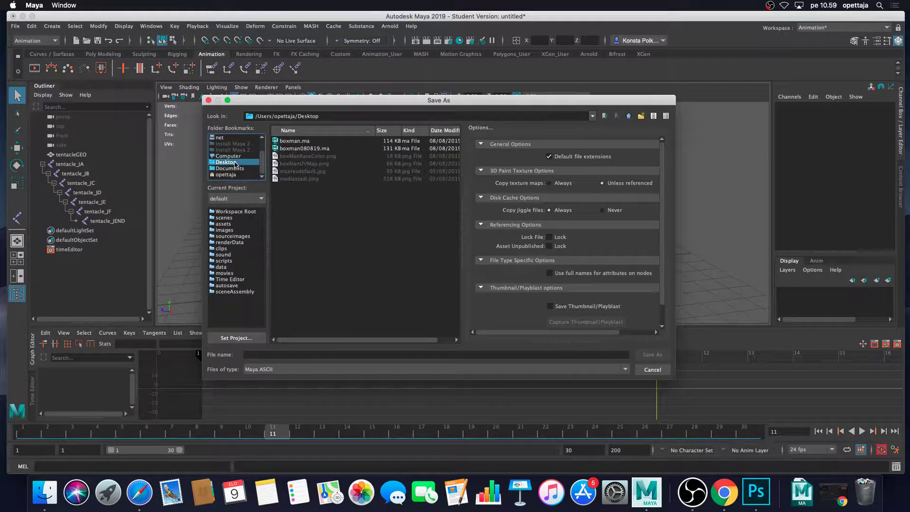
{"action": "left_click", "coordinate": [344, 354]}
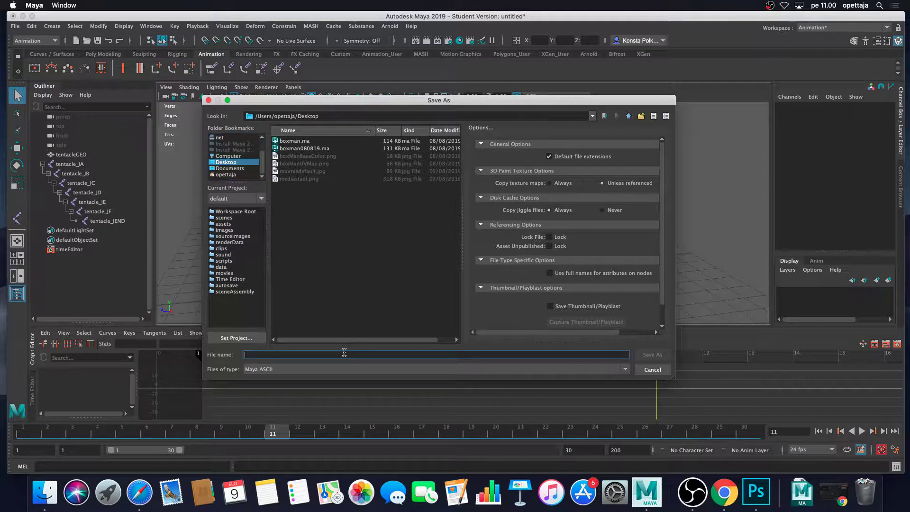
{"action": "type", "text": "te"}
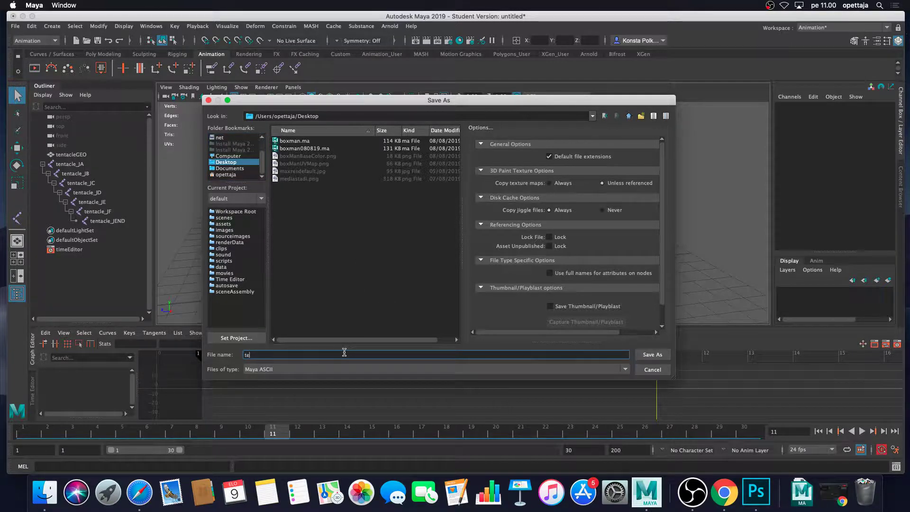
{"action": "type", "text": "ntacle_v.0.1"}
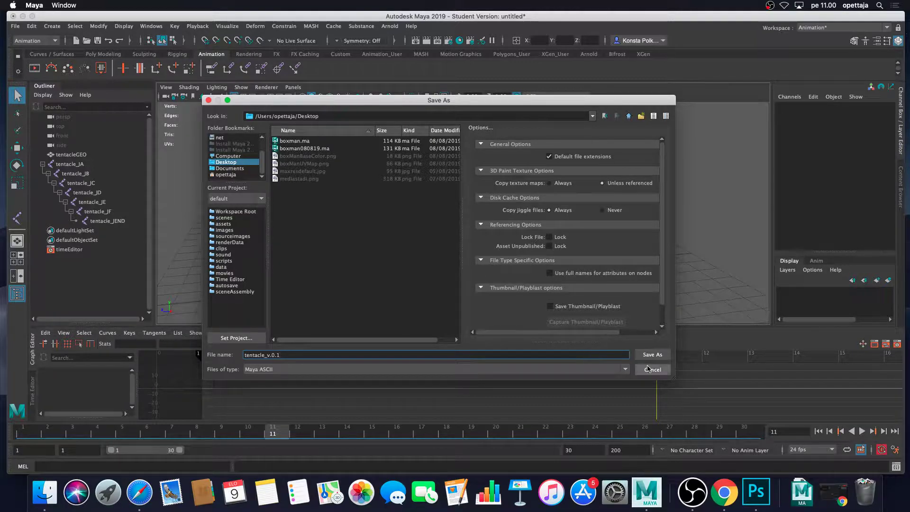
{"action": "left_click", "coordinate": [659, 357]}
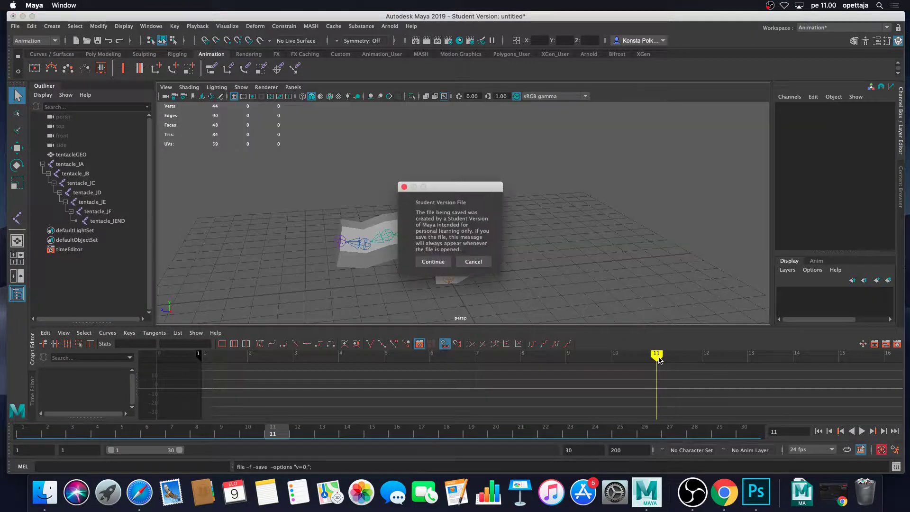
{"action": "left_click", "coordinate": [445, 263]}
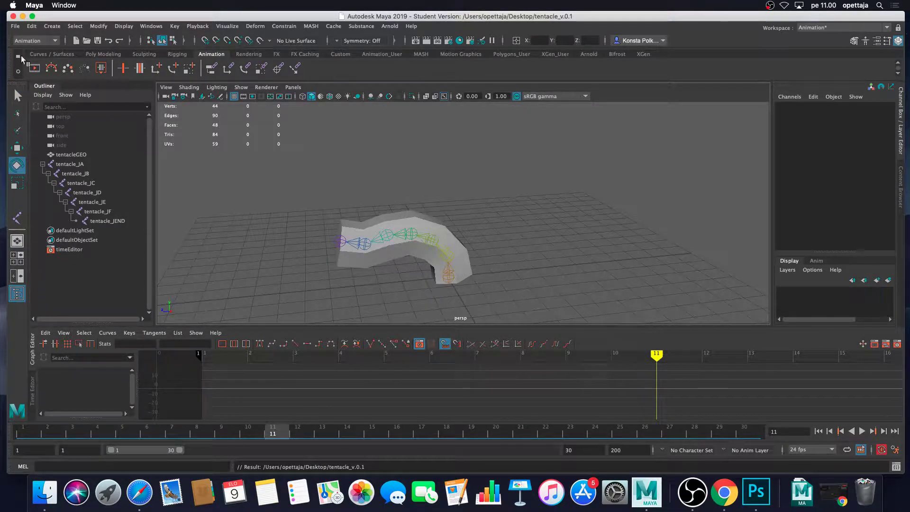
Step: Start a new empty scene and switch the workspace to Maya Classic
{"action": "left_click", "coordinate": [15, 27]}
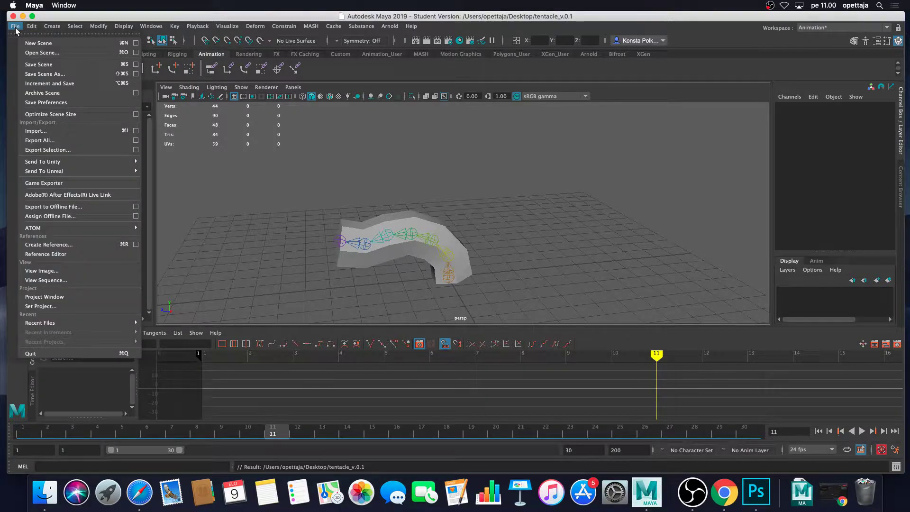
{"action": "left_click", "coordinate": [38, 44]}
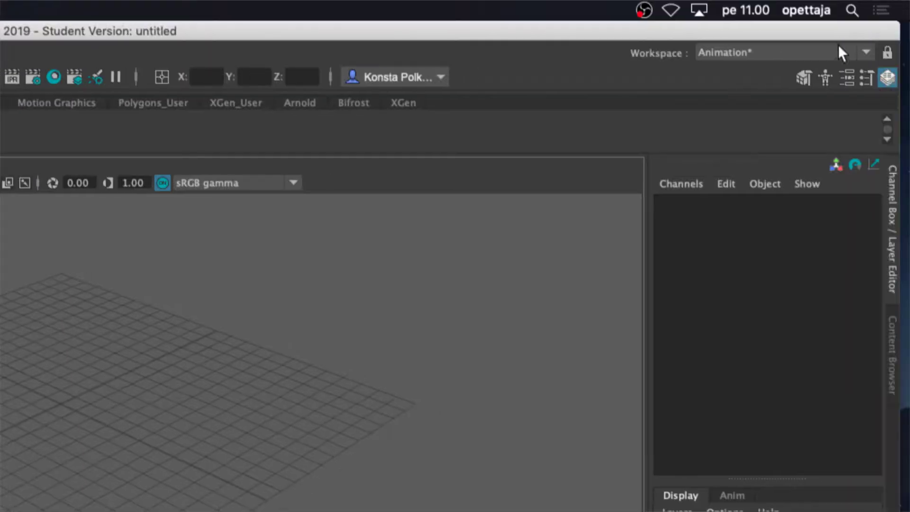
{"action": "left_click", "coordinate": [905, 23]}
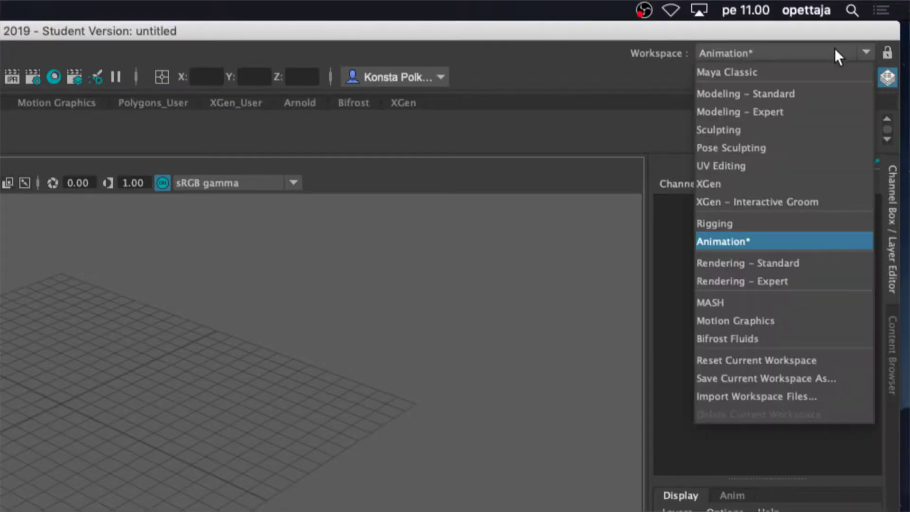
{"action": "left_click", "coordinate": [796, 72]}
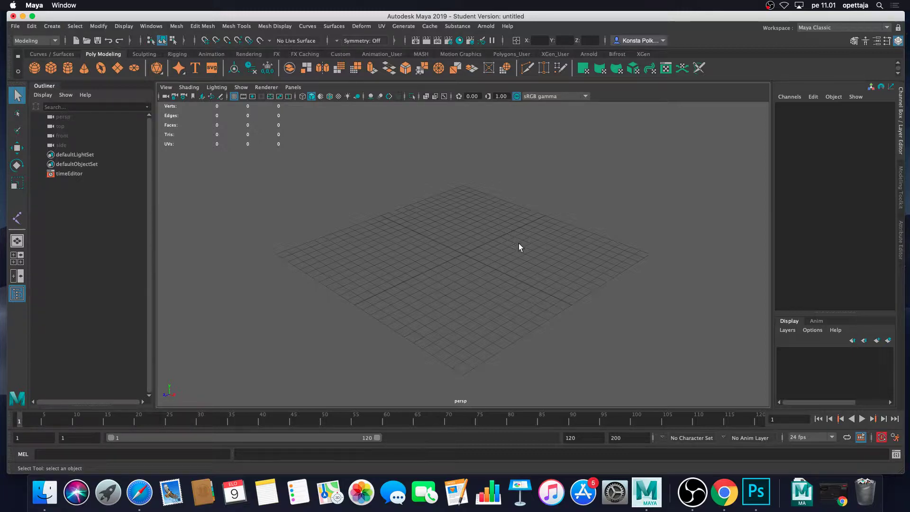
Step: Show the side view alone at full viewport size
{"action": "key", "text": "space"}
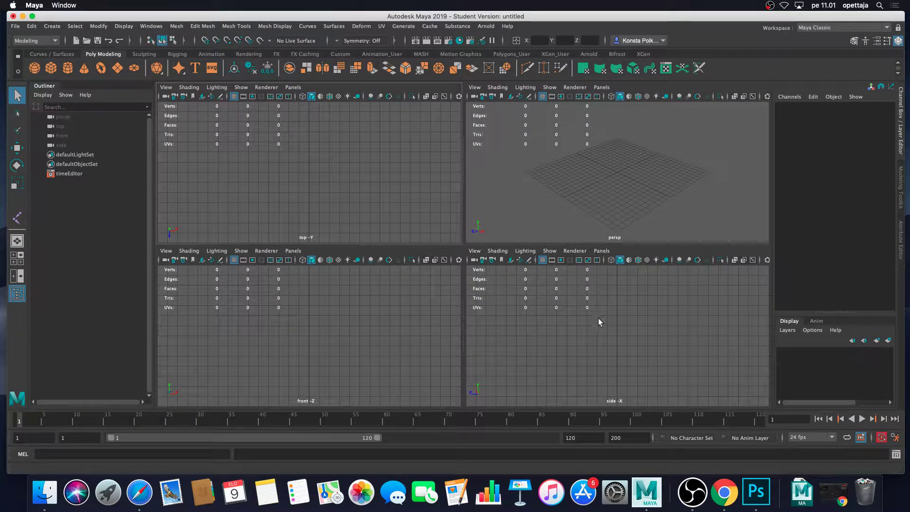
{"action": "key", "text": "space"}
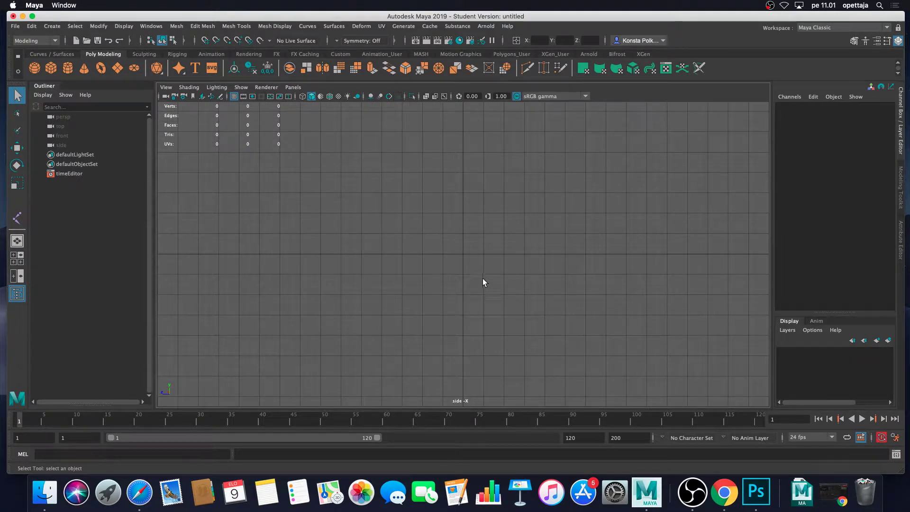
{"action": "scroll", "coordinate": [486, 267], "scroll_direction": "up", "scroll_amount": 2}
{"action": "middle_click_drag", "start_coordinate": [496, 227], "coordinate": [473, 272], "text": "alt"}
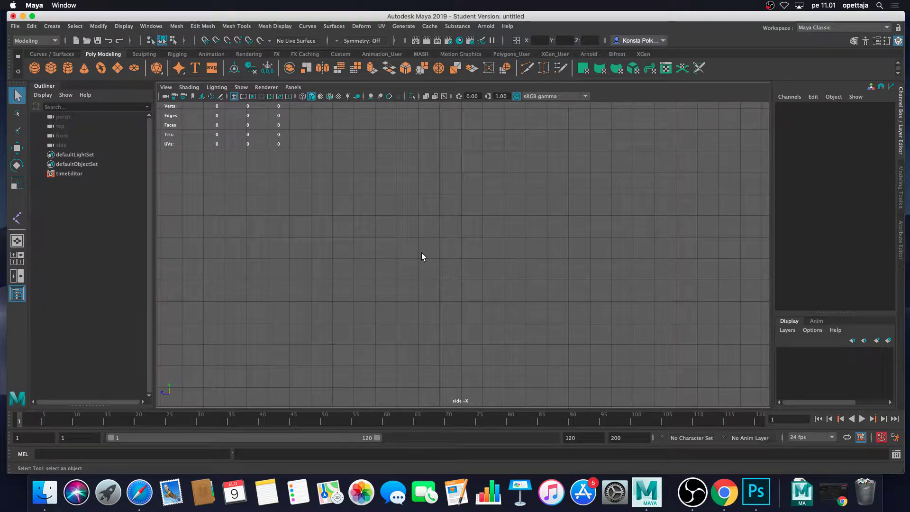
Step: Open the creation options for a polygon sphere and enlarge the options window
{"action": "key", "text": "space"}
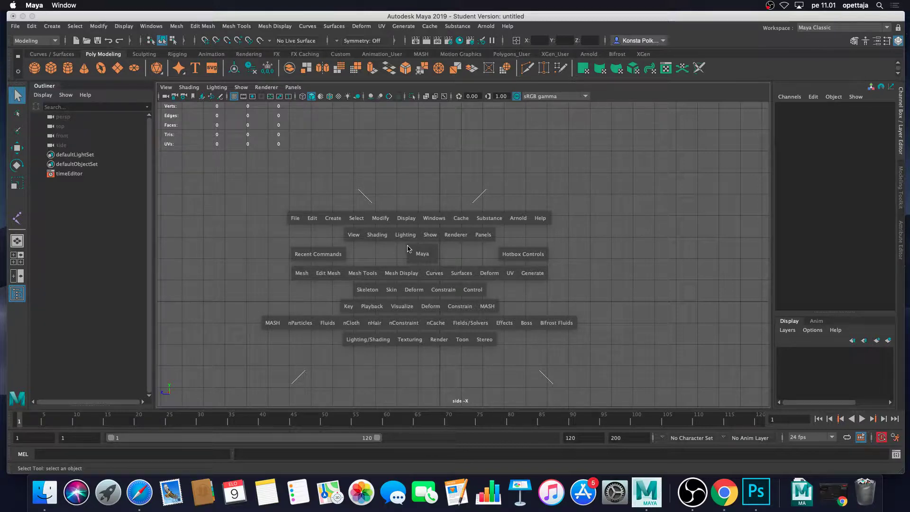
{"action": "left_click", "coordinate": [334, 219]}
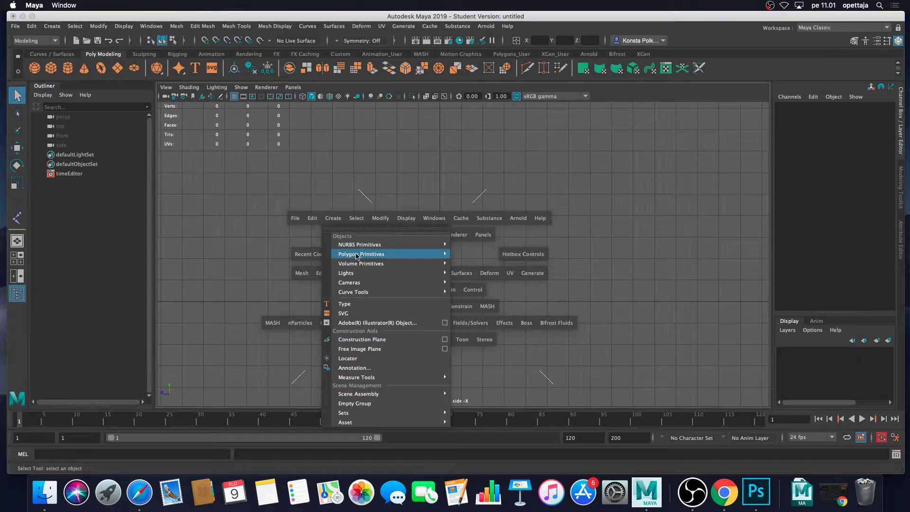
{"action": "mouse_move", "coordinate": [358, 256]}
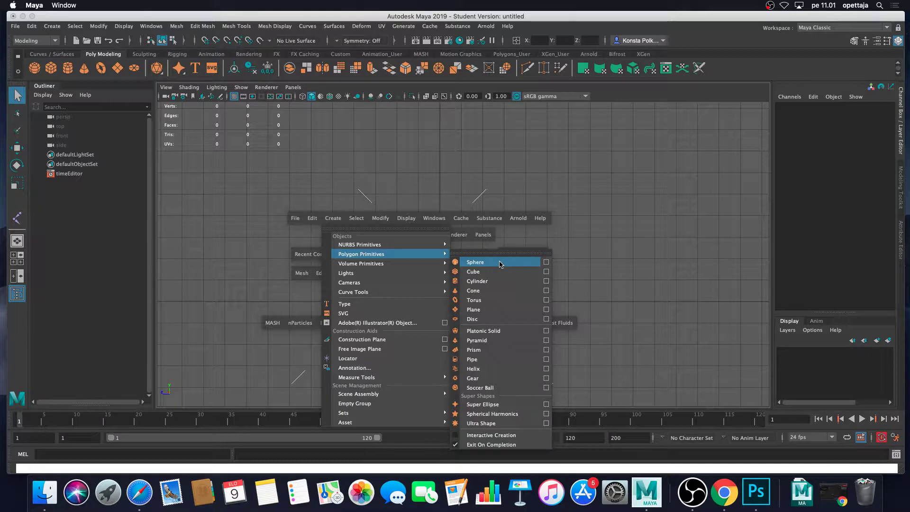
{"action": "left_click", "coordinate": [547, 263]}
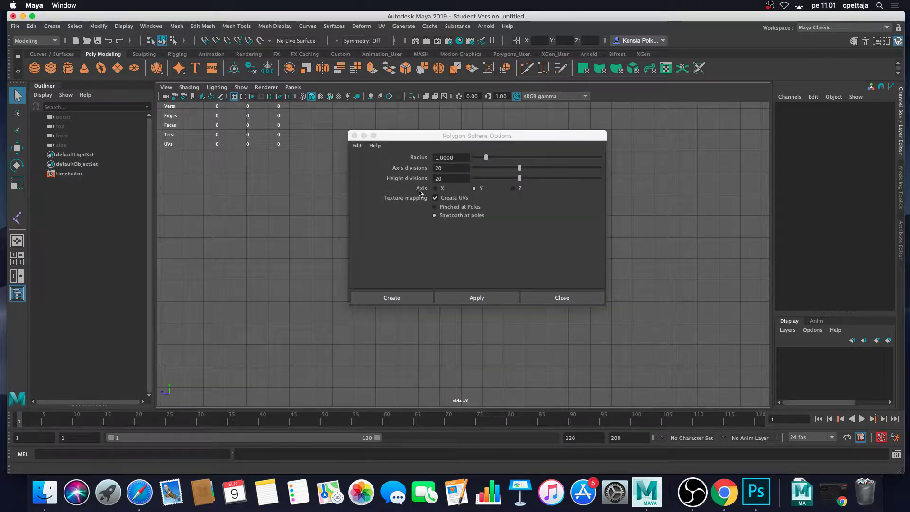
{"action": "left_click_drag", "start_coordinate": [501, 135], "coordinate": [473, 136]}
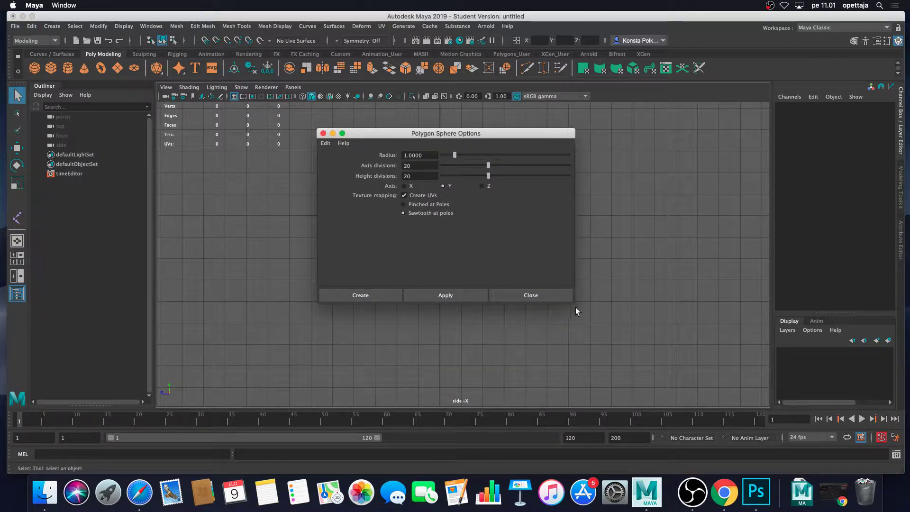
{"action": "left_click_drag", "start_coordinate": [575, 304], "coordinate": [615, 353]}
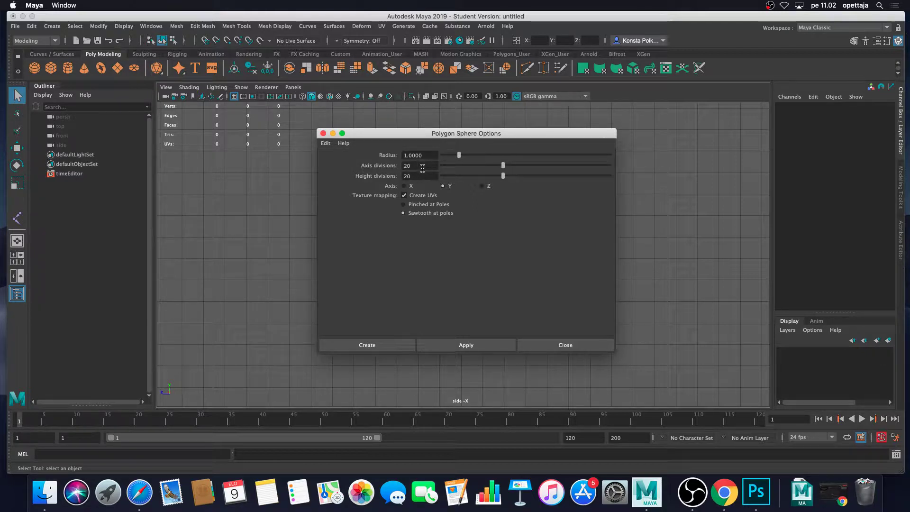
Step: Create a polygon sphere with 10 axis divisions and 10 height divisions, keeping the options window open
{"action": "double_click", "coordinate": [409, 165]}
{"action": "type", "text": "10"}
{"action": "key", "text": "Tab"}
{"action": "type", "text": "10"}
{"action": "left_click", "coordinate": [437, 164]}
{"action": "left_click_drag", "start_coordinate": [506, 135], "coordinate": [768, 138]}
{"action": "left_click", "coordinate": [735, 349]}
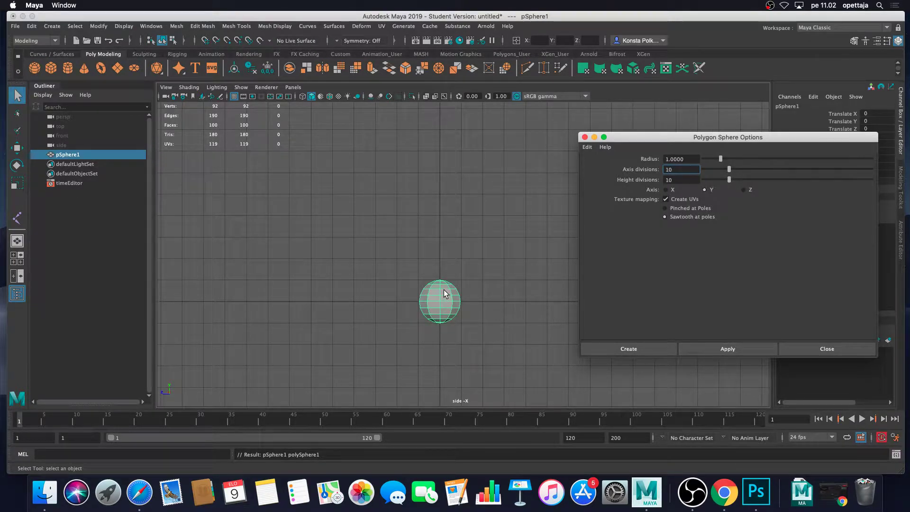
Step: Move the sphere straight up to about Y 13.06 and close the sphere options window
{"action": "scroll", "coordinate": [444, 288], "scroll_direction": "down", "scroll_amount": 4}
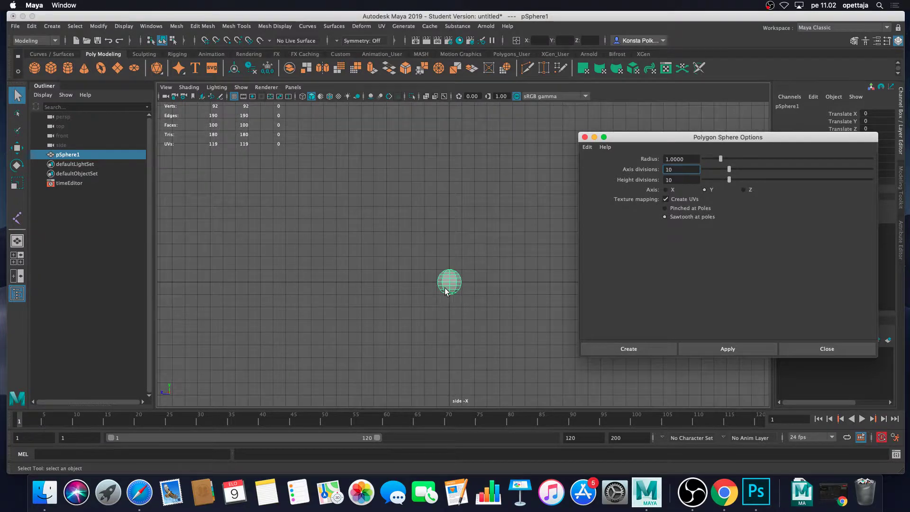
{"action": "middle_click_drag", "start_coordinate": [459, 269], "coordinate": [415, 264], "text": "alt"}
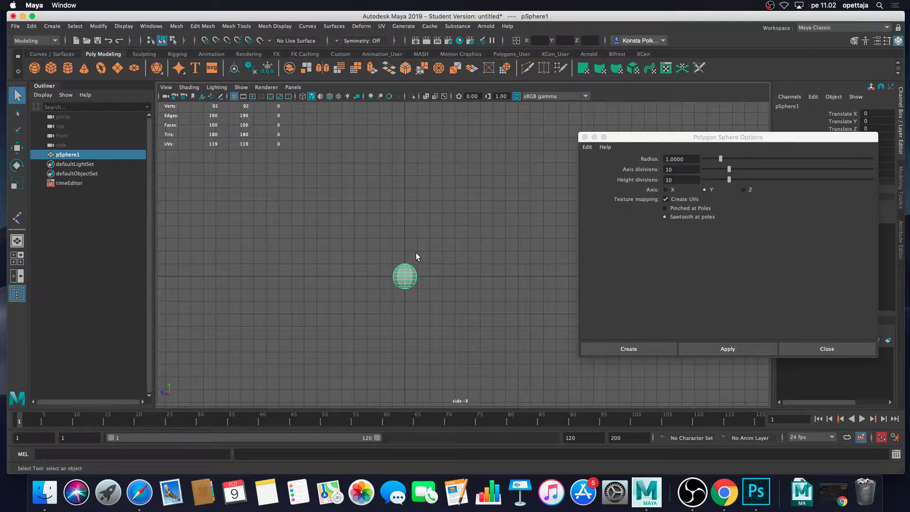
{"action": "key", "text": "w"}
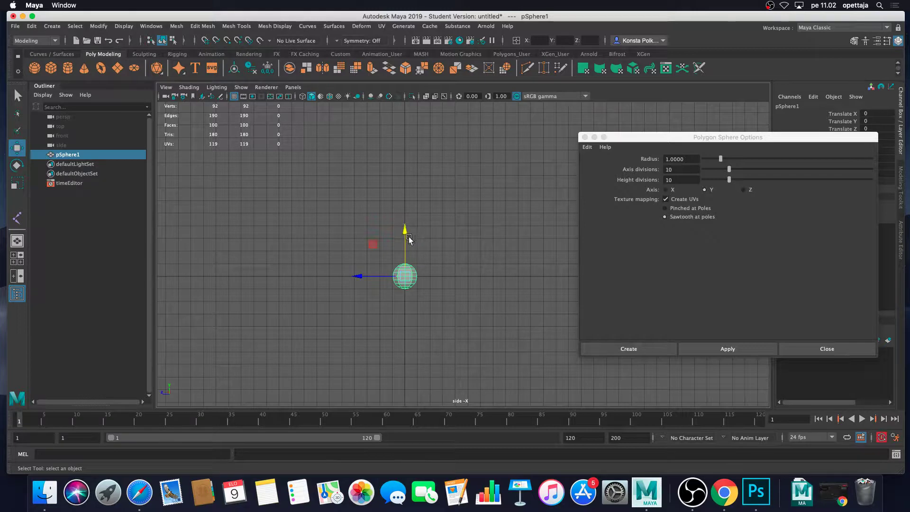
{"action": "left_click_drag", "start_coordinate": [406, 230], "coordinate": [400, 71]}
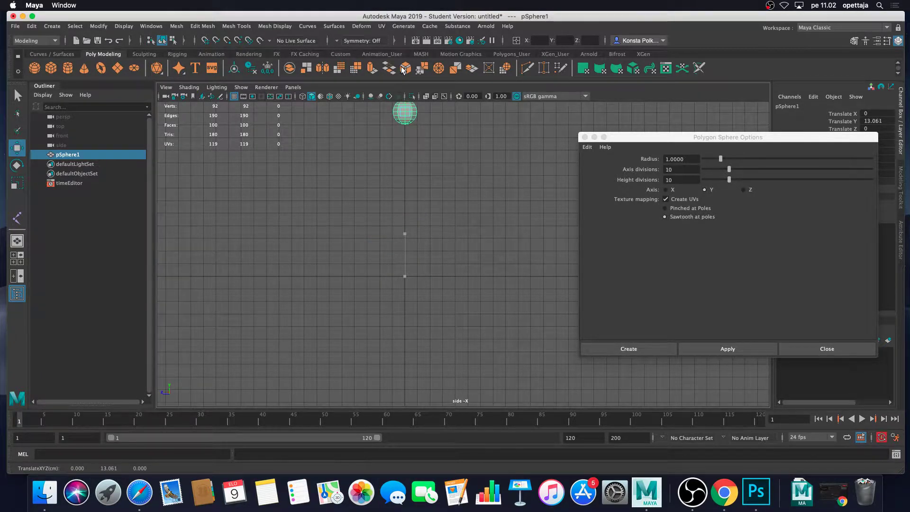
{"action": "middle_click_drag", "start_coordinate": [440, 144], "coordinate": [425, 162], "text": "alt"}
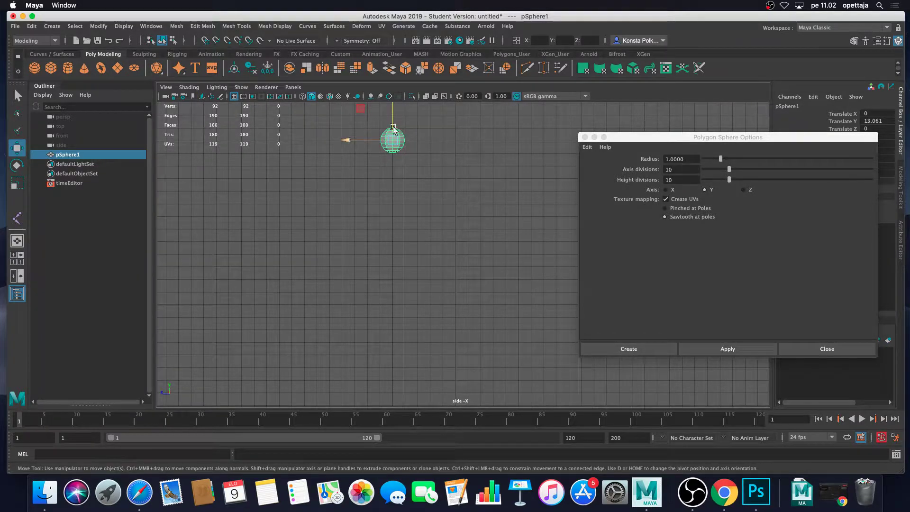
{"action": "left_click_drag", "start_coordinate": [645, 142], "coordinate": [570, 142]}
{"action": "left_click", "coordinate": [510, 138]}
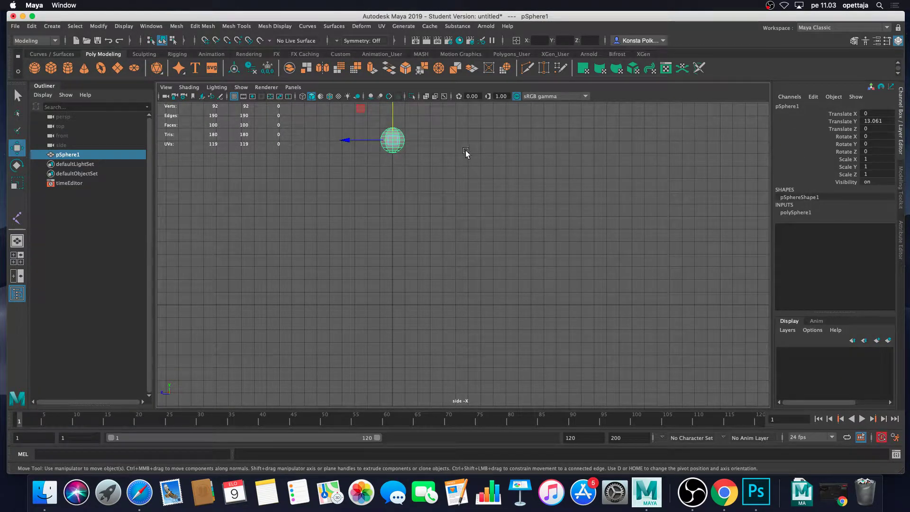
Step: Clone the sphere straight down along the Y axis and place the copy at about Y 6.99
{"action": "middle_click_drag", "start_coordinate": [466, 149], "coordinate": [490, 172], "text": "alt"}
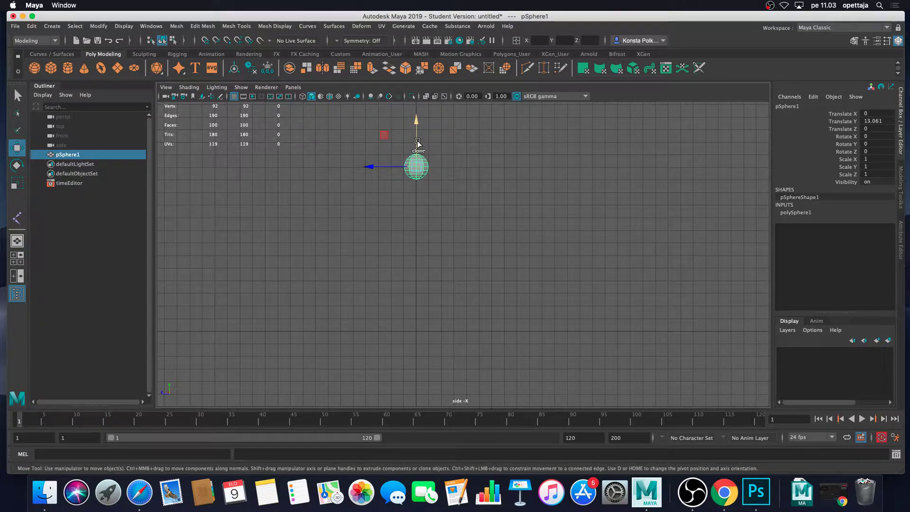
{"action": "left_click_drag", "start_coordinate": [418, 138], "coordinate": [406, 196], "text": "shift"}
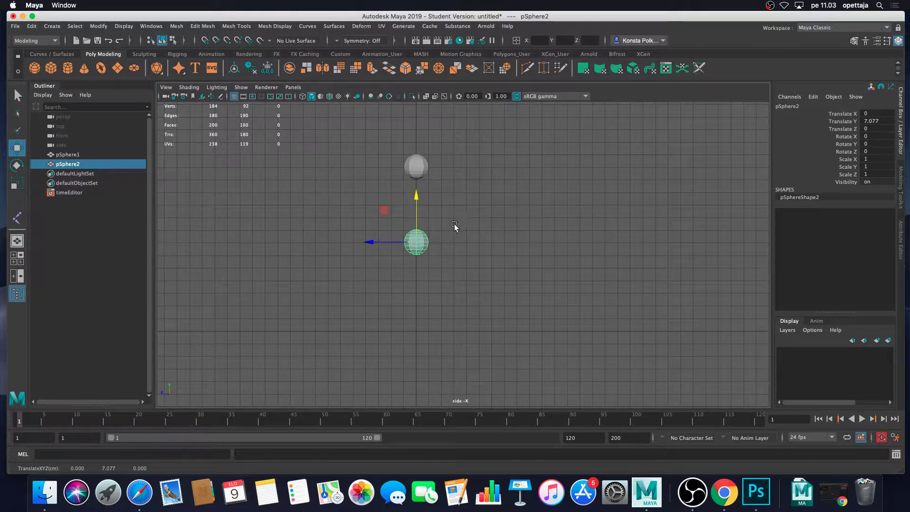
{"action": "scroll", "coordinate": [428, 190], "scroll_direction": "up", "scroll_amount": 2}
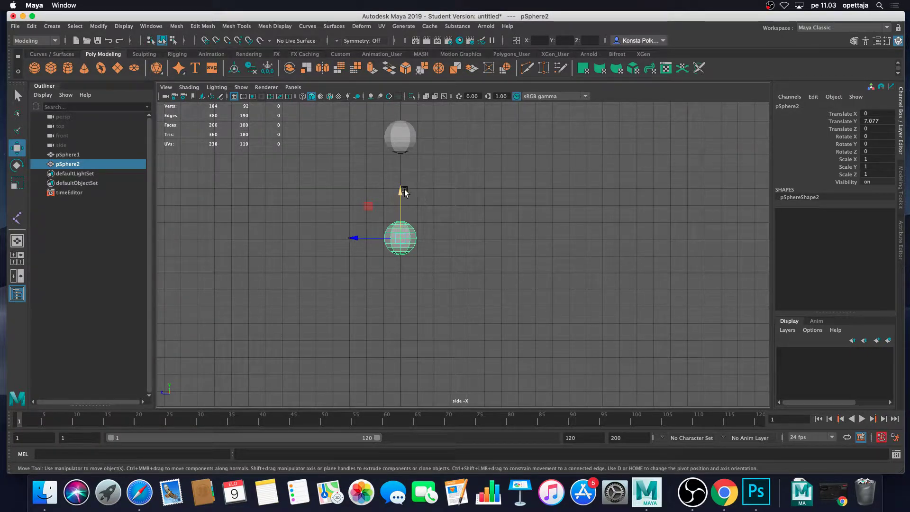
{"action": "left_click_drag", "start_coordinate": [404, 191], "coordinate": [404, 196]}
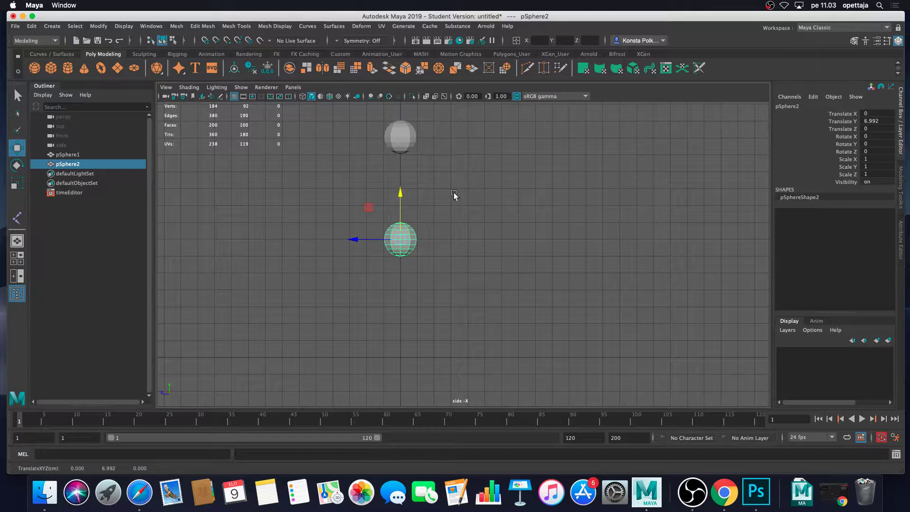
Step: Lower the upper sphere slightly to about Y 13.03, and reselect the lower sphere
{"action": "left_click", "coordinate": [409, 143]}
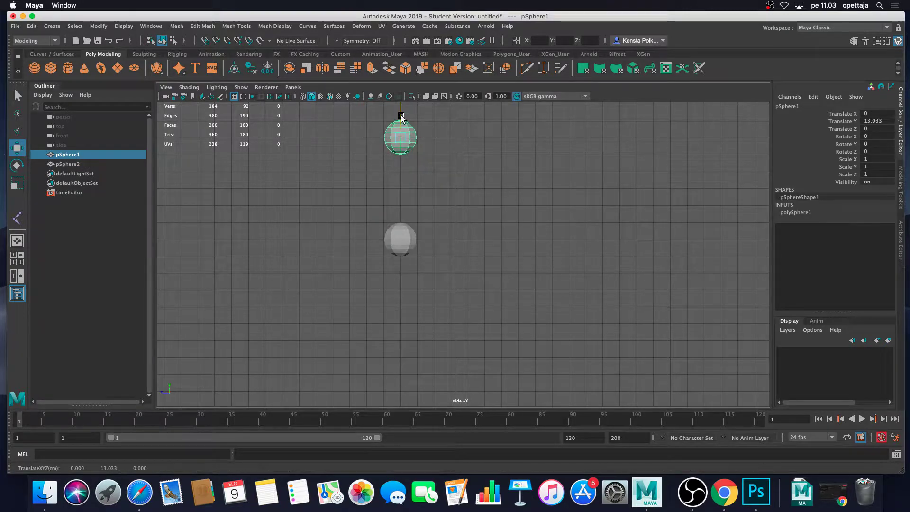
{"action": "left_click", "coordinate": [444, 194]}
{"action": "left_click", "coordinate": [402, 238]}
{"action": "scroll", "coordinate": [444, 264], "scroll_direction": "down", "scroll_amount": 1}
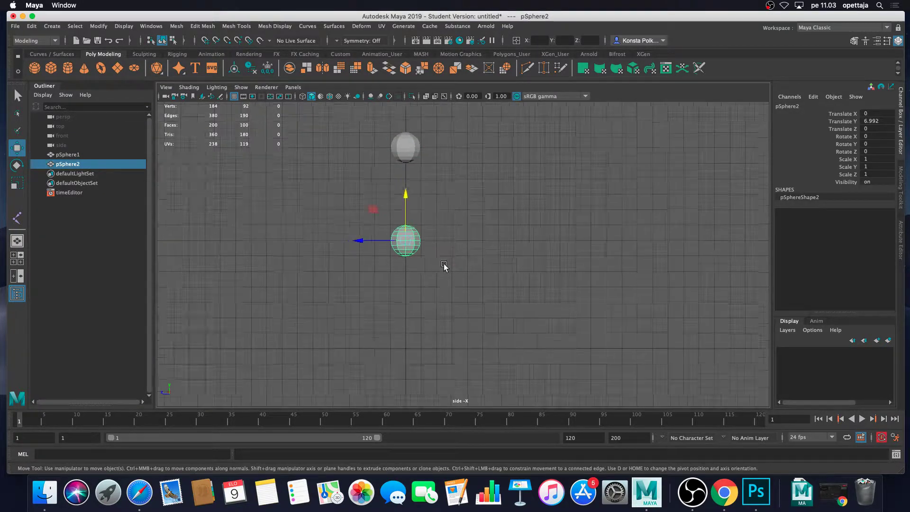
{"action": "scroll", "coordinate": [443, 263], "scroll_direction": "down", "scroll_amount": 1}
{"action": "middle_click_drag", "start_coordinate": [443, 264], "coordinate": [447, 241], "text": "alt"}
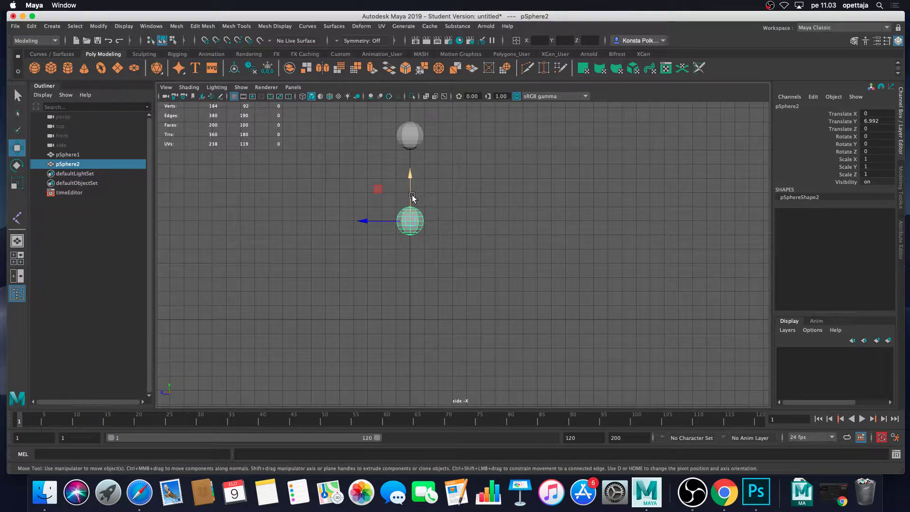
Step: Clone the lower sphere straight down to about Y 1.05, and raise all three spheres together until the top one is at about Y 18.06
{"action": "left_click_drag", "start_coordinate": [412, 196], "coordinate": [407, 260], "text": "shift"}
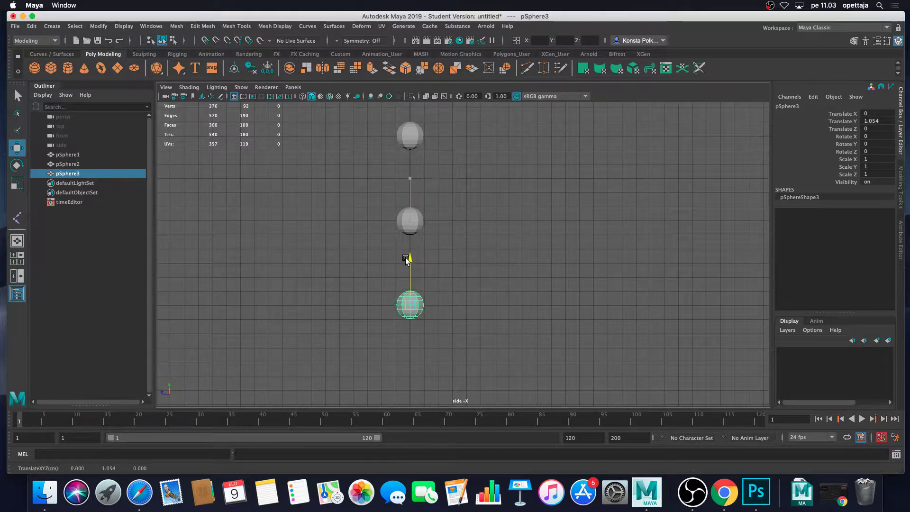
{"action": "left_click", "coordinate": [454, 263]}
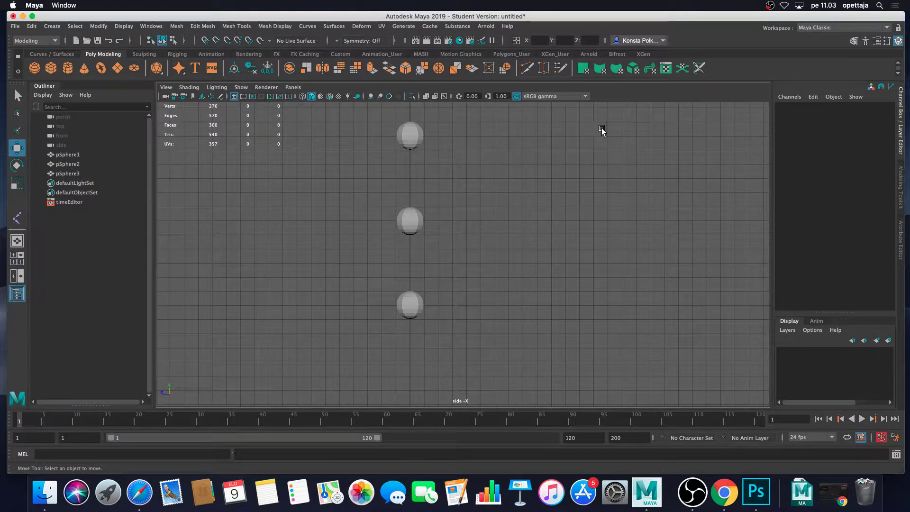
{"action": "left_click_drag", "start_coordinate": [602, 130], "coordinate": [335, 312]}
{"action": "scroll", "coordinate": [458, 246], "scroll_direction": "down", "scroll_amount": 3}
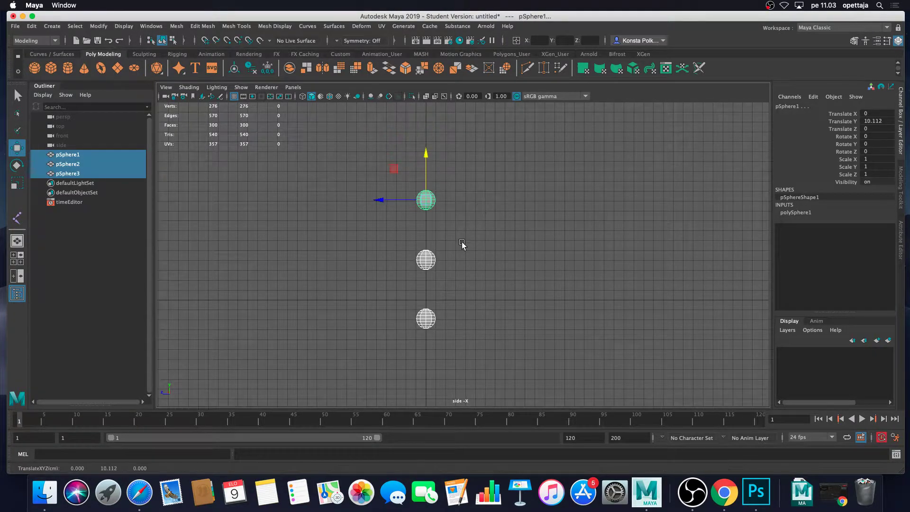
{"action": "left_click_drag", "start_coordinate": [426, 159], "coordinate": [419, 81]}
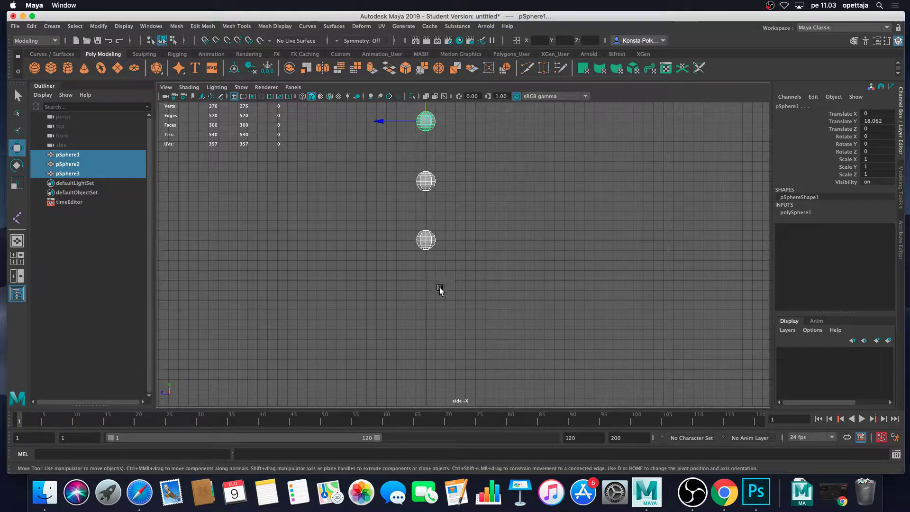
{"action": "scroll", "coordinate": [440, 289], "scroll_direction": "up", "scroll_amount": 1}
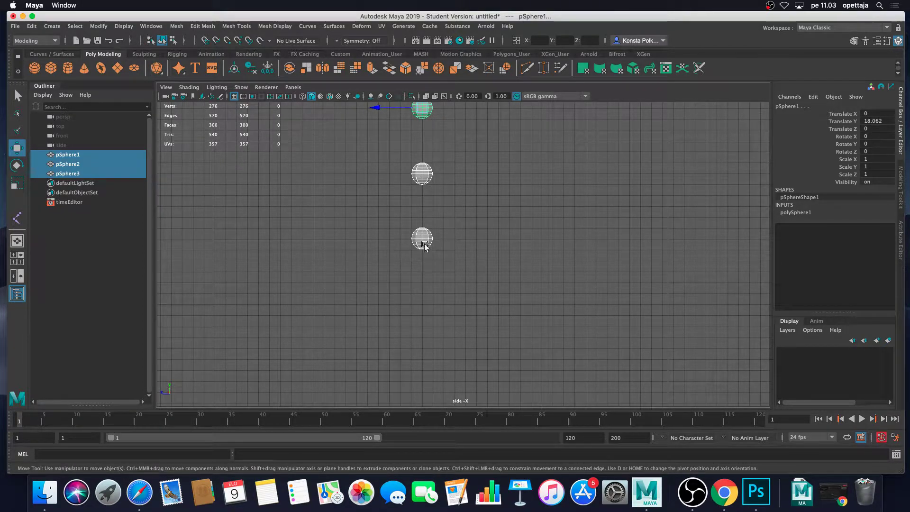
{"action": "mouse_move", "coordinate": [407, 314]}
{"action": "middle_mouse_down", "text": "alt"}
{"action": "mouse_move", "coordinate": [454, 286]}
{"action": "mouse_move", "coordinate": [421, 307]}
{"action": "middle_mouse_up", "text": "alt"}
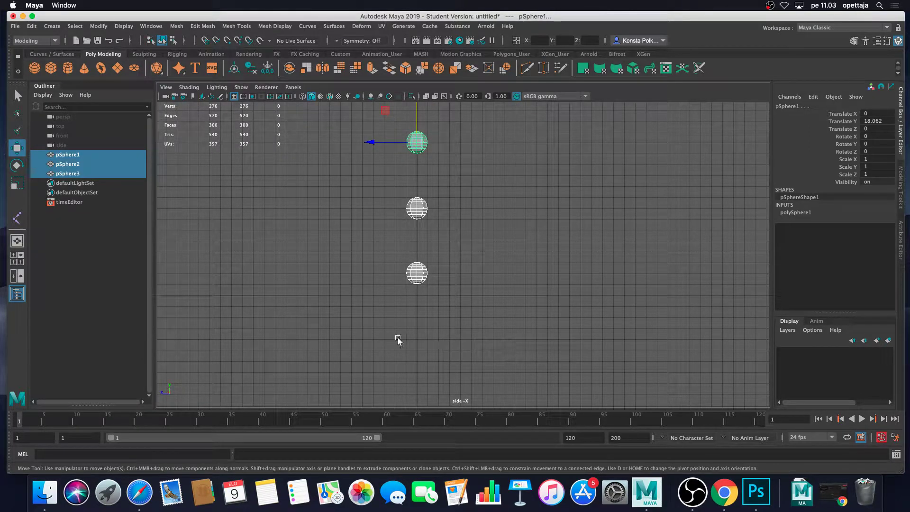
{"action": "middle_click_drag", "start_coordinate": [479, 240], "coordinate": [449, 252], "text": "alt"}
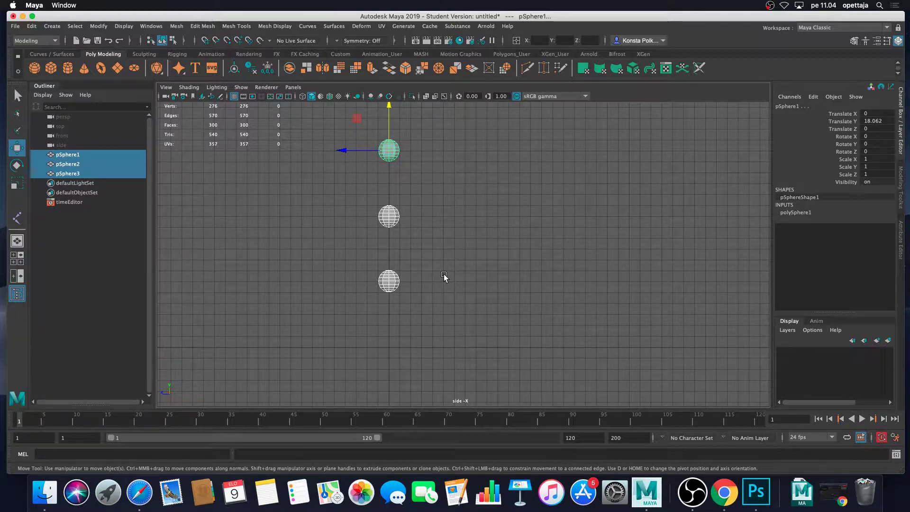
Step: Show the Modeling Toolkit and combine the three spheres into a single mesh
{"action": "left_click", "coordinate": [468, 214]}
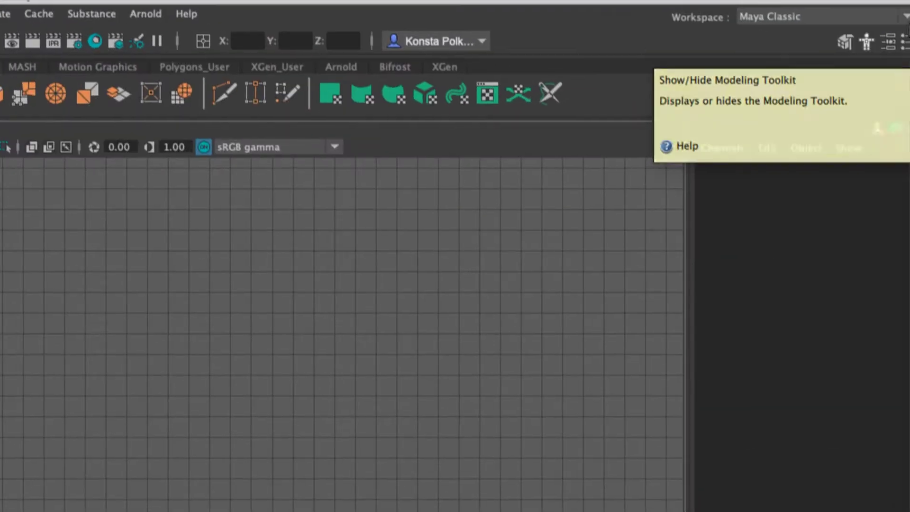
{"action": "left_click", "coordinate": [802, 44]}
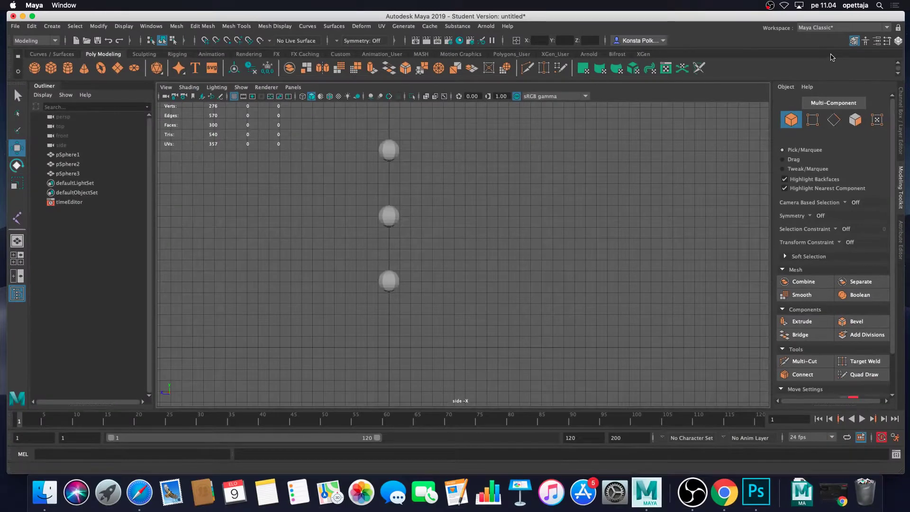
{"action": "left_click_drag", "start_coordinate": [335, 128], "coordinate": [490, 317]}
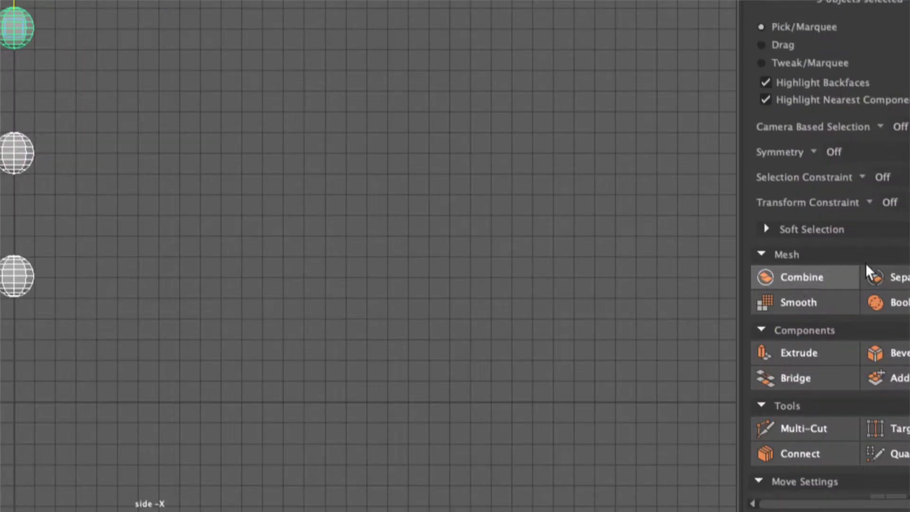
{"action": "left_click", "coordinate": [765, 283]}
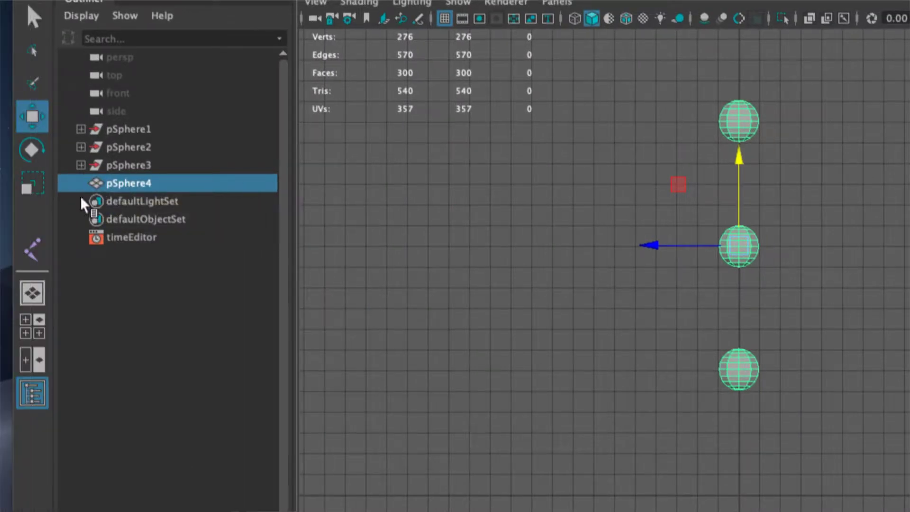
{"action": "left_click_drag", "start_coordinate": [83, 205], "coordinate": [420, 244]}
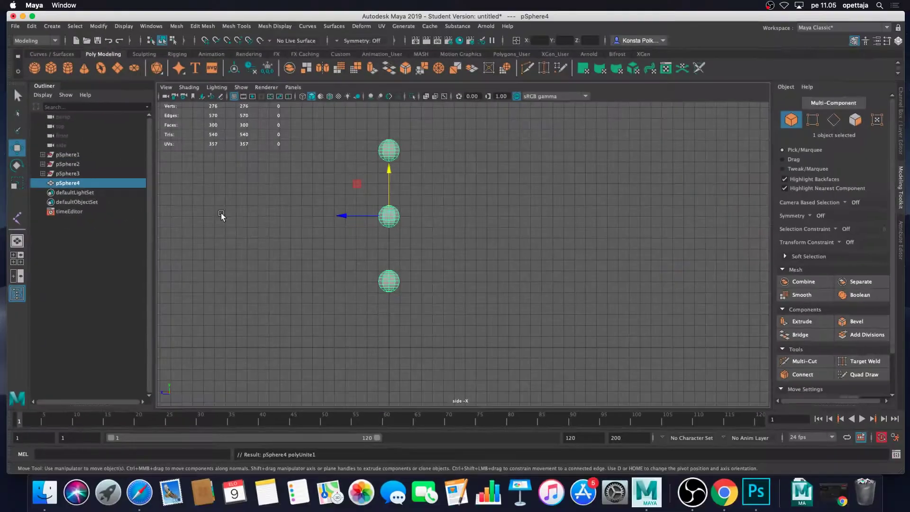
{"action": "left_click_drag", "start_coordinate": [221, 216], "coordinate": [223, 220]}
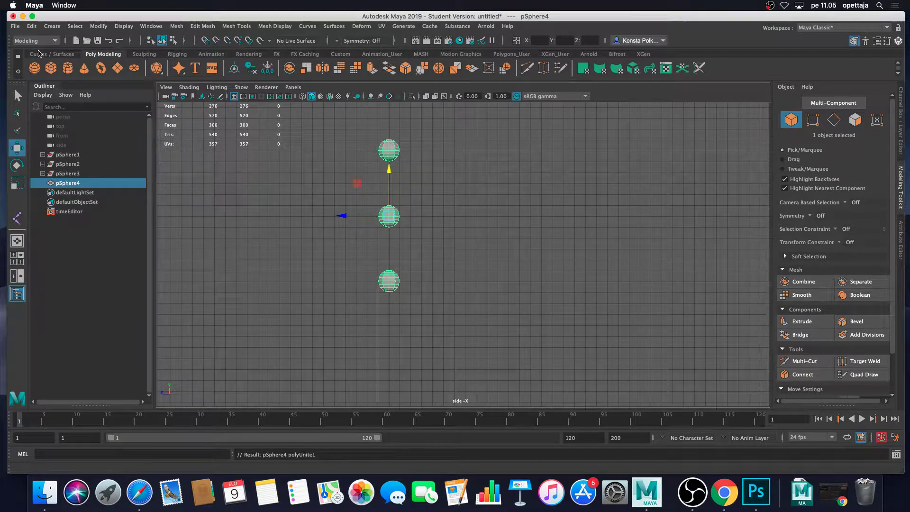
Step: Delete the combined sphere mesh's construction history and deselect the mesh
{"action": "left_click", "coordinate": [32, 26]}
{"action": "mouse_move", "coordinate": [104, 114]}
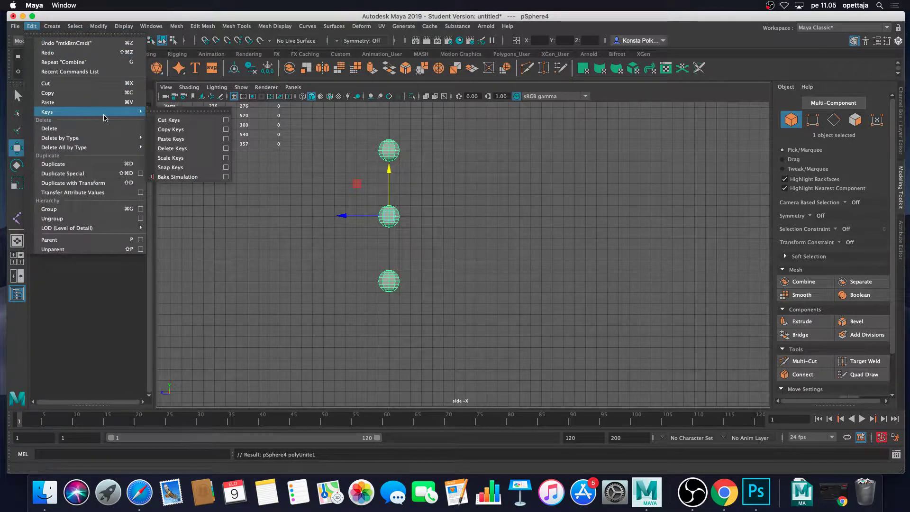
{"action": "mouse_move", "coordinate": [101, 139]}
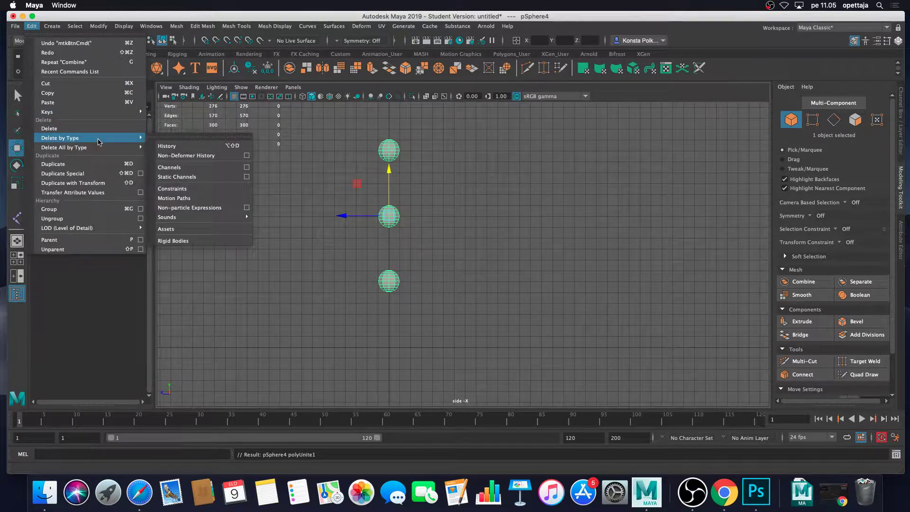
{"action": "left_click", "coordinate": [197, 146]}
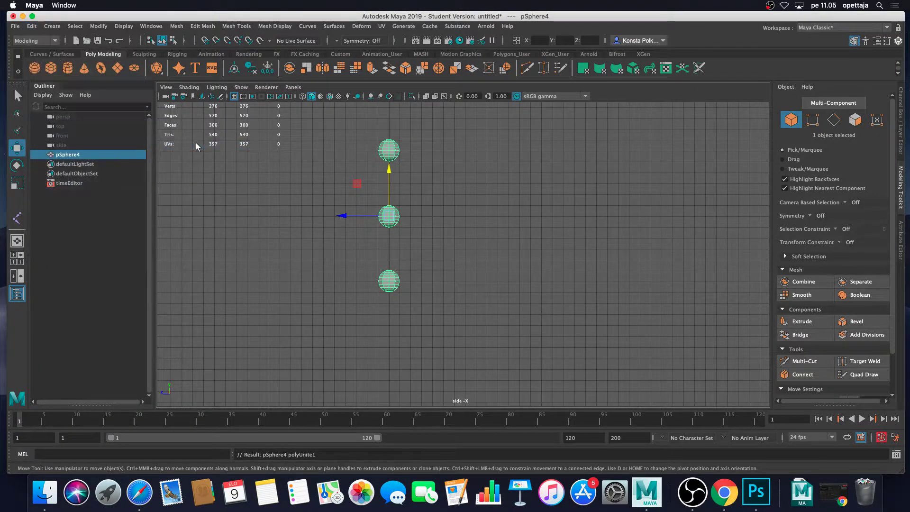
{"action": "left_click", "coordinate": [15, 146]}
{"action": "left_click", "coordinate": [451, 241]}
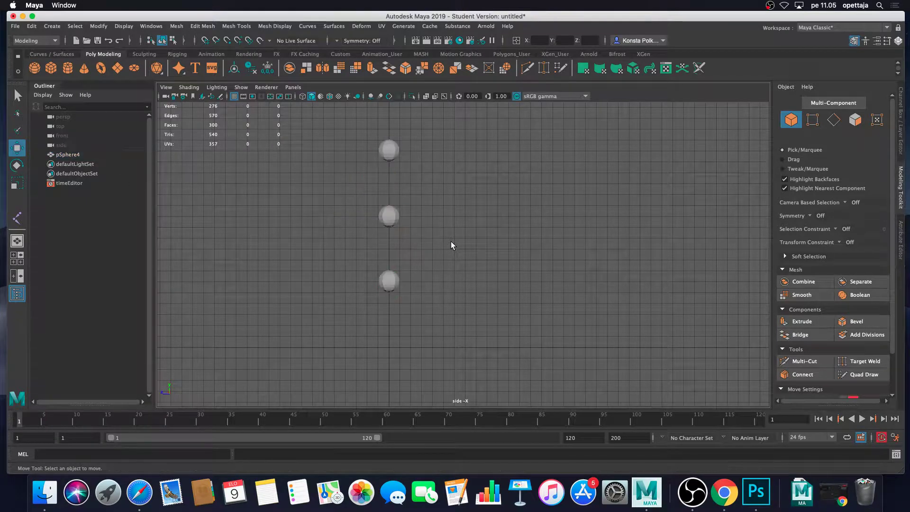
Step: Open the creation options for a polygon cylinder
{"action": "scroll", "coordinate": [424, 257], "scroll_direction": "up", "scroll_amount": 3}
{"action": "scroll", "coordinate": [417, 253], "scroll_direction": "up", "scroll_amount": 1}
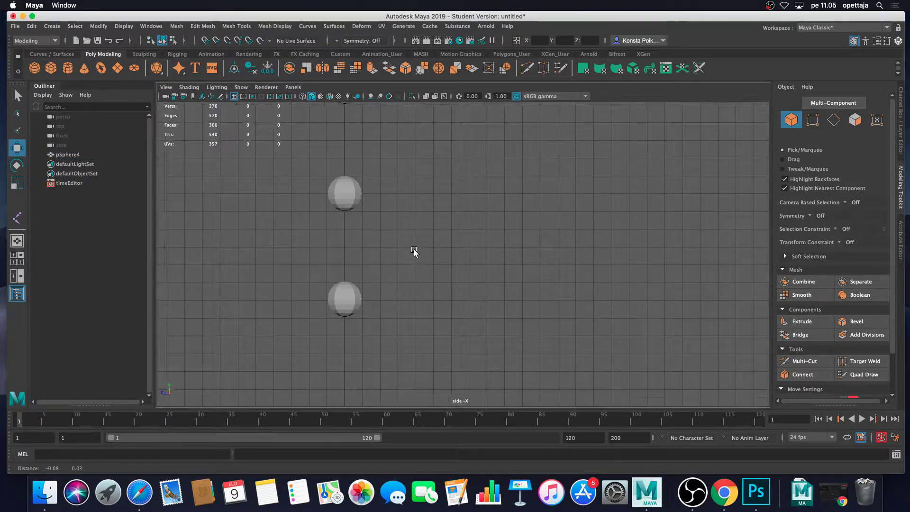
{"action": "middle_click_drag", "start_coordinate": [416, 251], "coordinate": [504, 299], "text": "alt"}
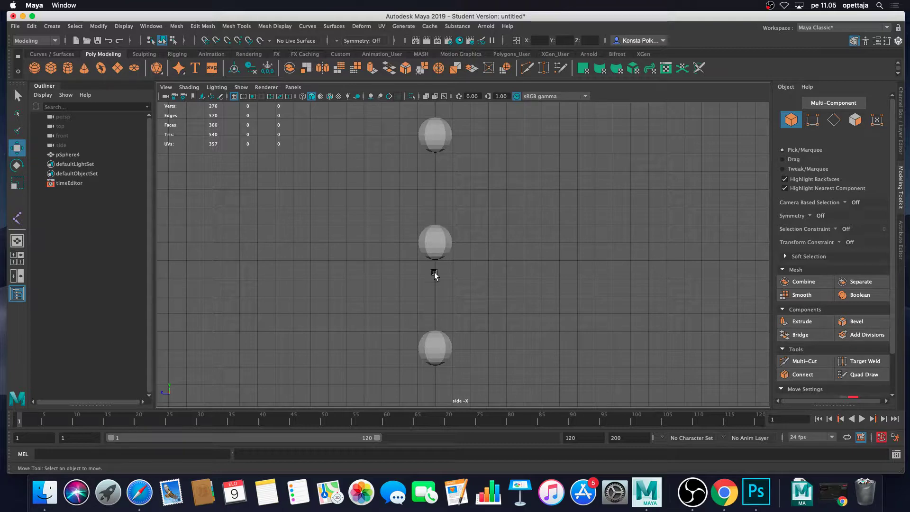
{"action": "mouse_move", "coordinate": [488, 315]}
{"action": "right_mouse_down", "text": "alt"}
{"action": "mouse_move", "coordinate": [492, 301]}
{"action": "mouse_move", "coordinate": [474, 275]}
{"action": "right_mouse_up", "text": "alt"}
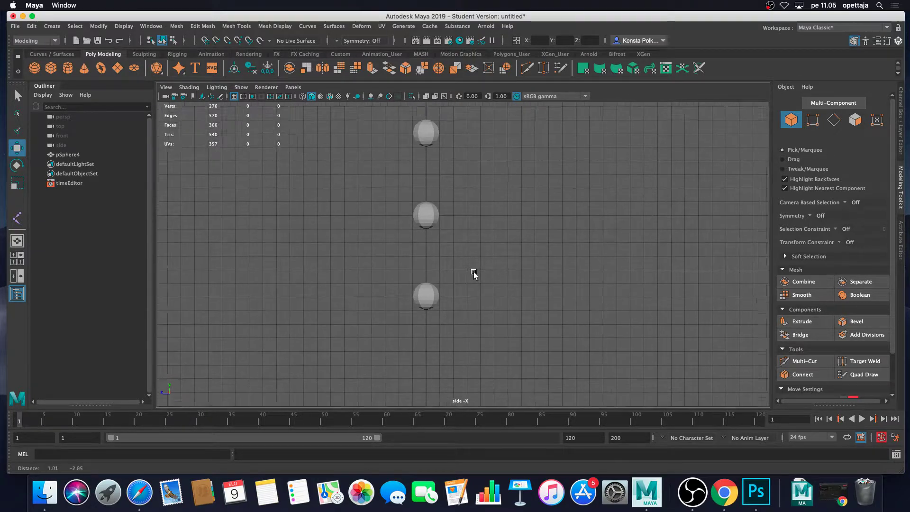
{"action": "middle_click_drag", "start_coordinate": [474, 275], "coordinate": [466, 286], "text": "alt"}
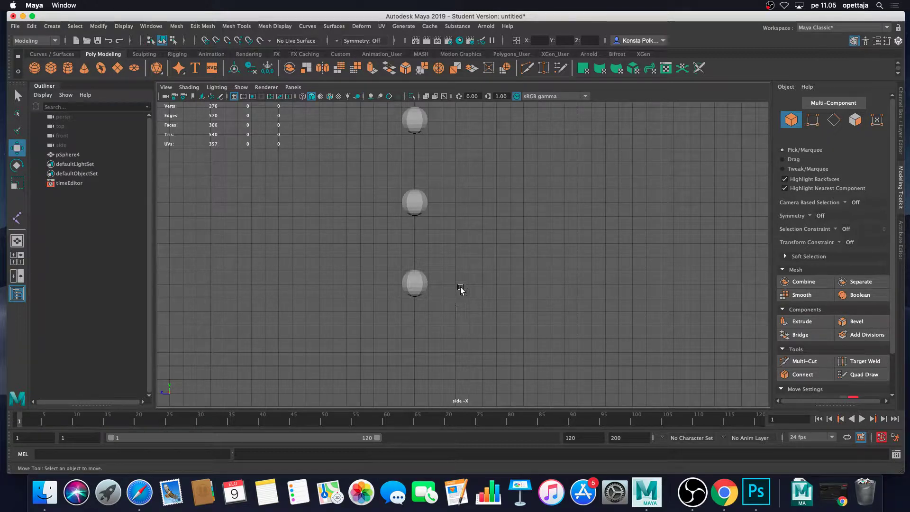
{"action": "key", "text": "space"}
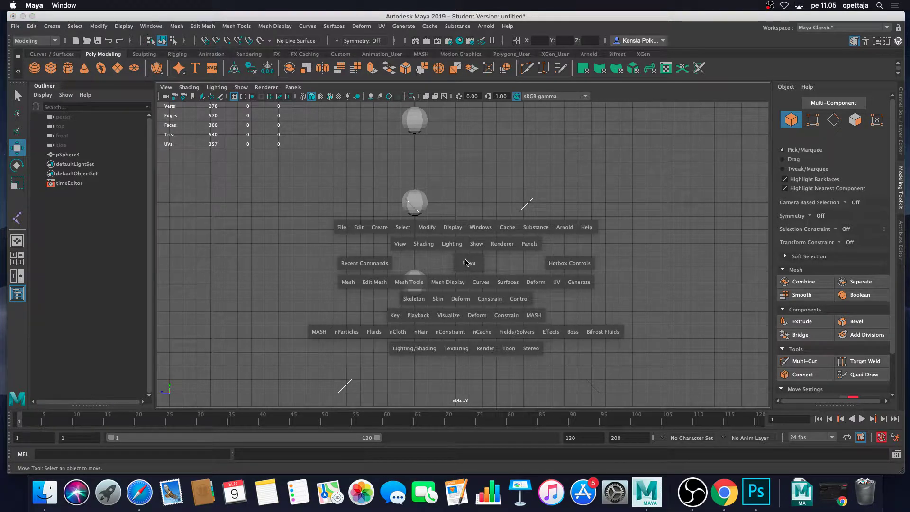
{"action": "left_click", "coordinate": [363, 229]}
{"action": "left_click", "coordinate": [382, 229]}
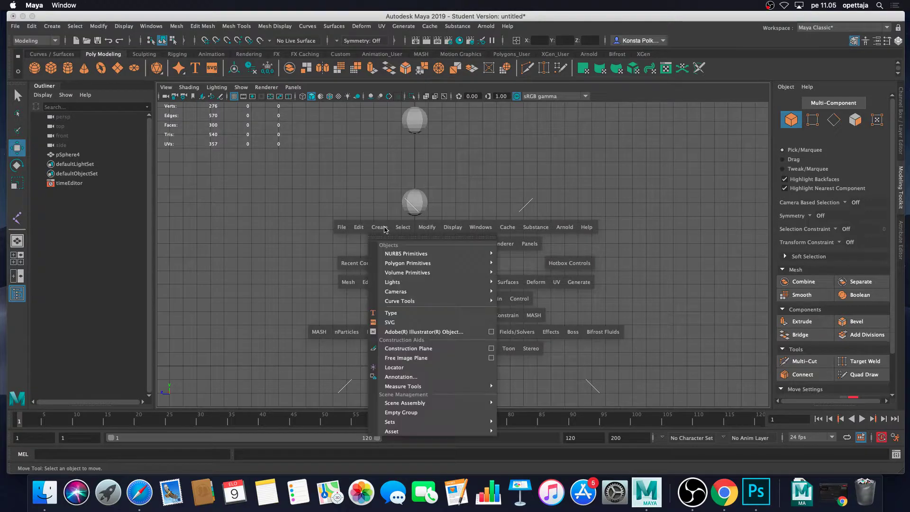
{"action": "mouse_move", "coordinate": [424, 266]}
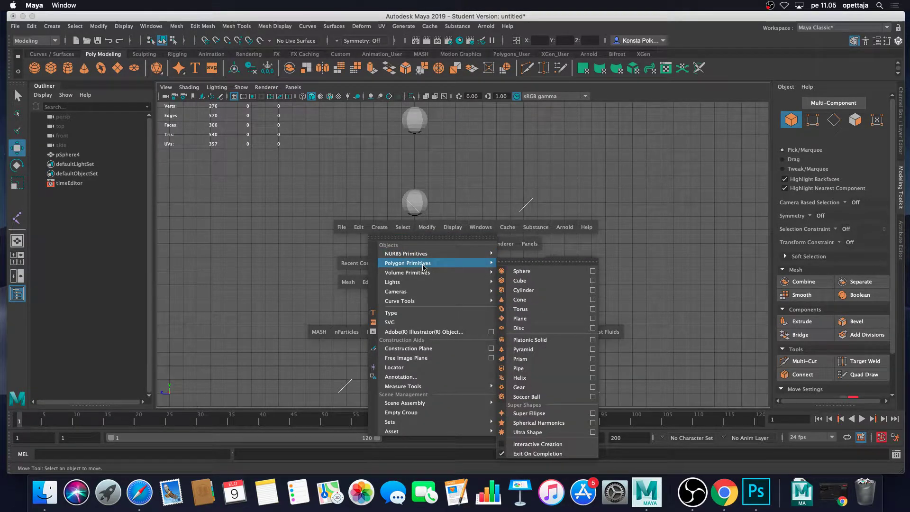
{"action": "left_click", "coordinate": [593, 290]}
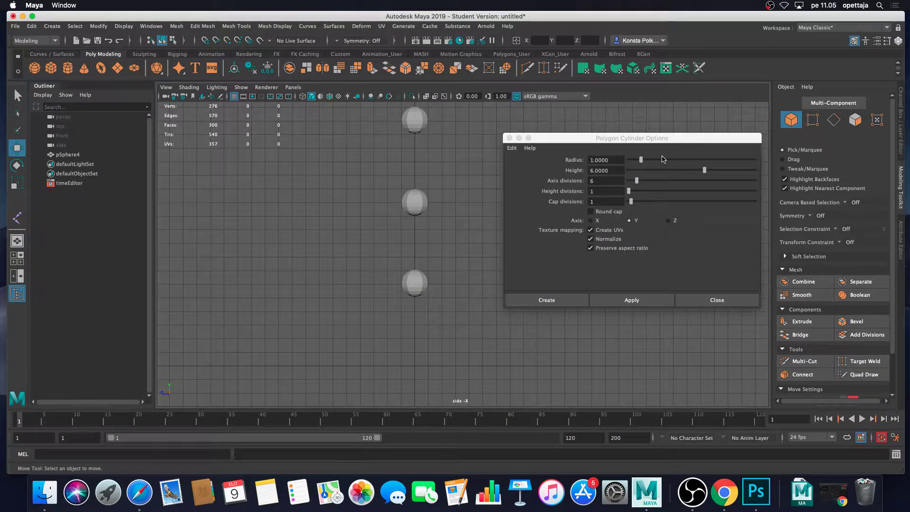
Step: Create a polygon cylinder with height 5 and radius 0.5, and lower it slightly to about Y -0.24
{"action": "left_click", "coordinate": [616, 171]}
{"action": "left_click_drag", "start_coordinate": [620, 171], "coordinate": [581, 171]}
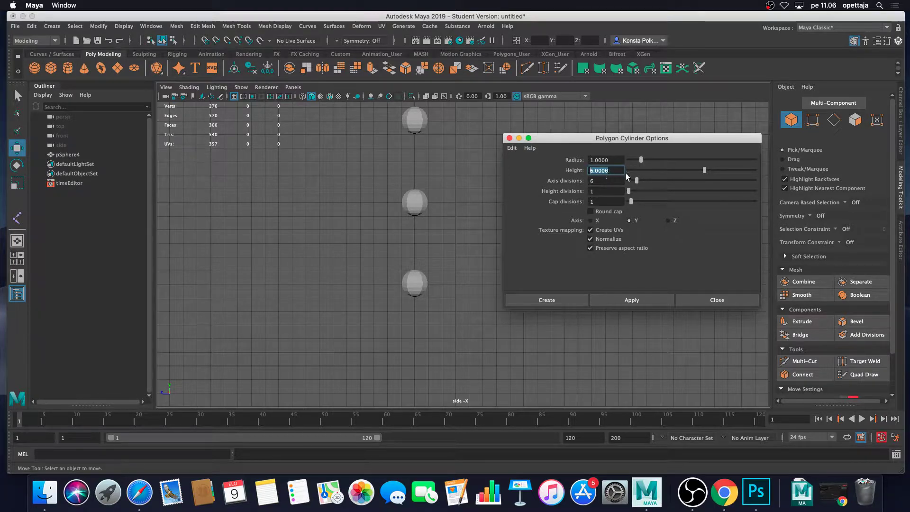
{"action": "type", "text": "5"}
{"action": "left_click", "coordinate": [614, 159]}
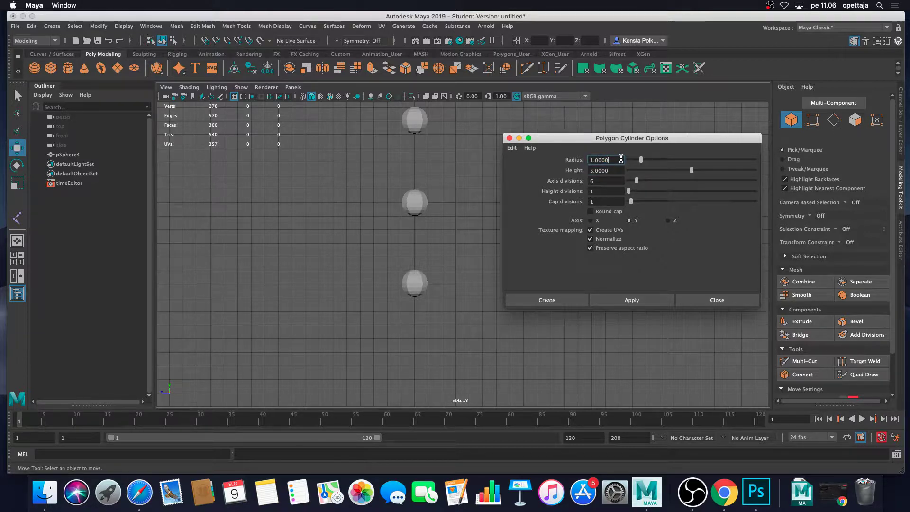
{"action": "left_click_drag", "start_coordinate": [621, 159], "coordinate": [566, 148]}
{"action": "type", "text": "0.5"}
{"action": "key", "text": "Return"}
{"action": "left_click", "coordinate": [553, 300]}
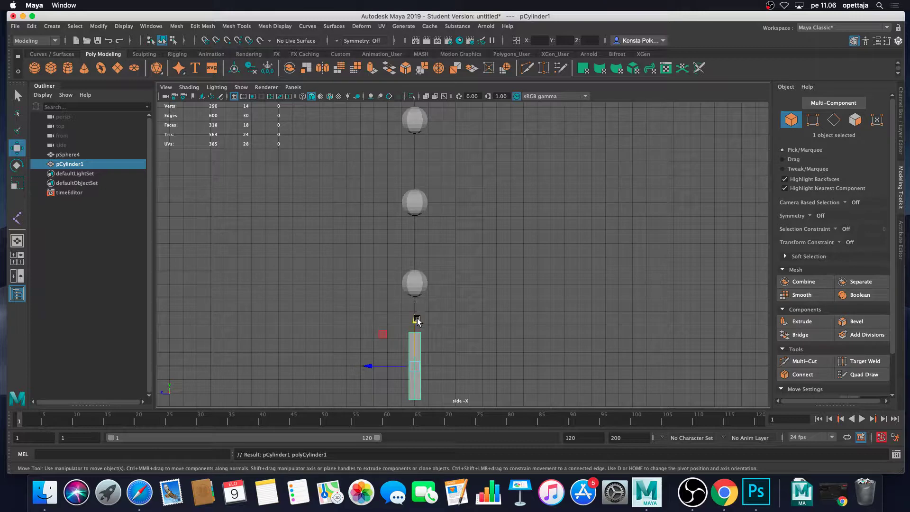
{"action": "left_click_drag", "start_coordinate": [419, 320], "coordinate": [442, 326]}
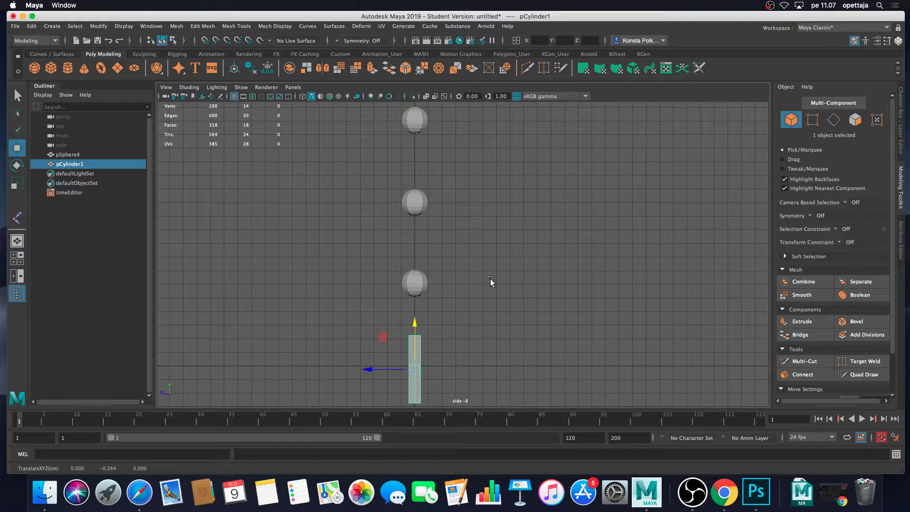
Step: In the perspective view, delete all six triangular faces of the cylinder's top cap
{"action": "key", "text": "space"}
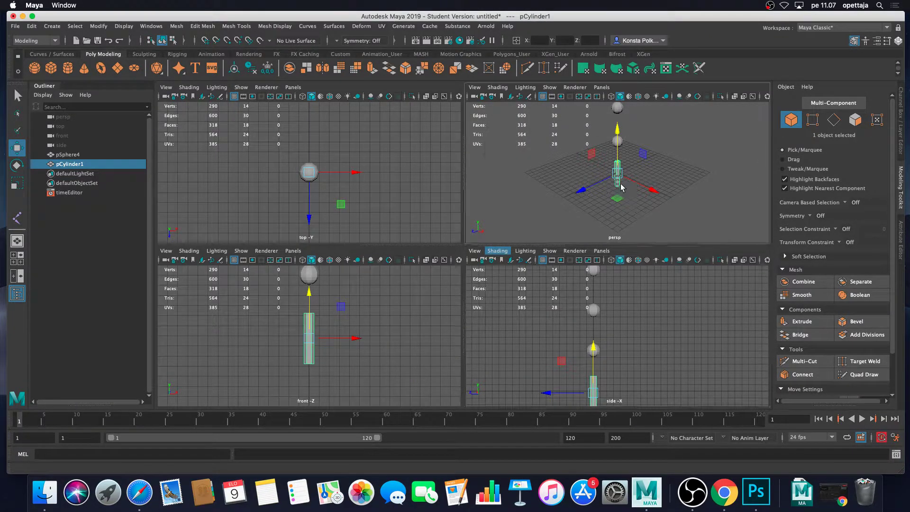
{"action": "key", "text": "space"}
{"action": "key", "text": "f"}
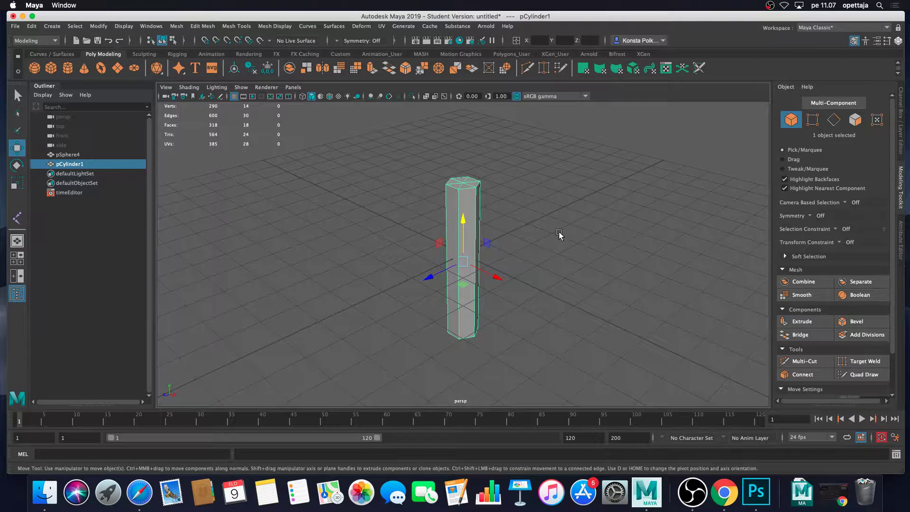
{"action": "scroll", "coordinate": [554, 203], "scroll_direction": "up", "scroll_amount": 3}
{"action": "middle_click_drag", "start_coordinate": [554, 203], "coordinate": [541, 251], "text": "alt"}
{"action": "left_click_drag", "start_coordinate": [541, 251], "coordinate": [593, 242], "text": "alt"}
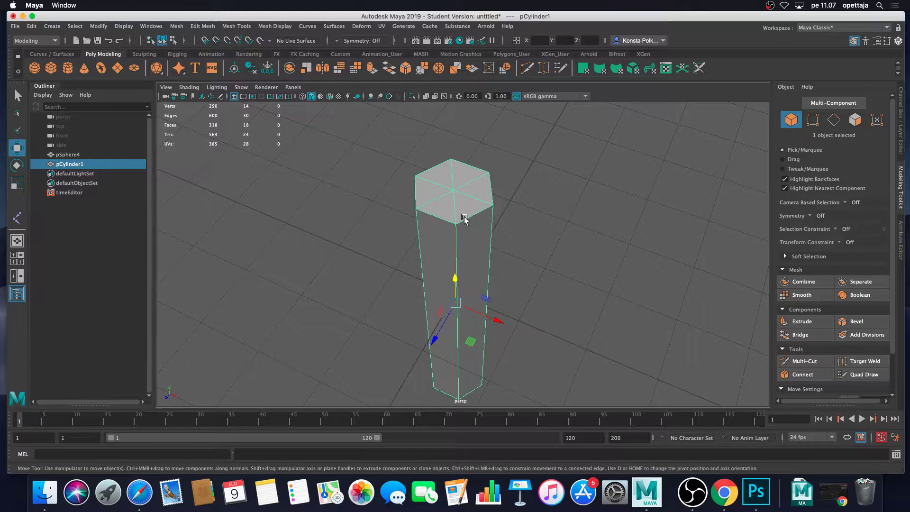
{"action": "right_click", "coordinate": [459, 189]}
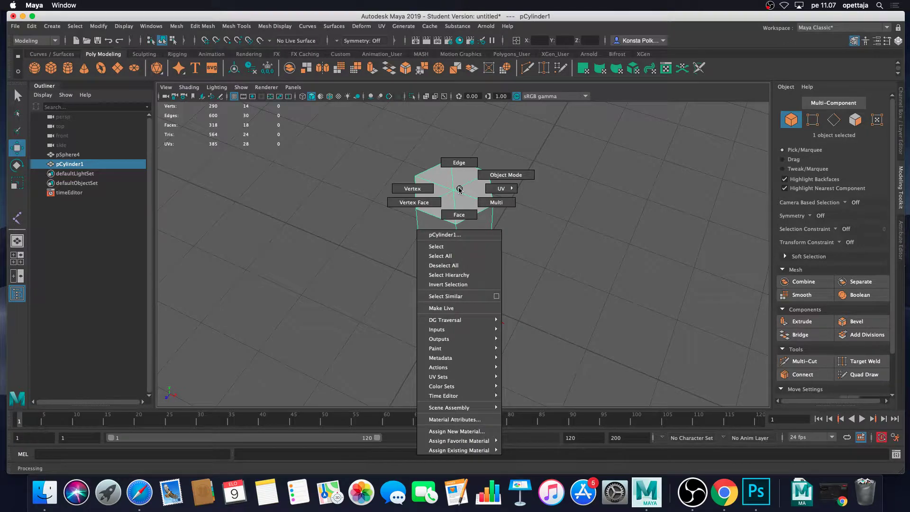
{"action": "left_click", "coordinate": [469, 215]}
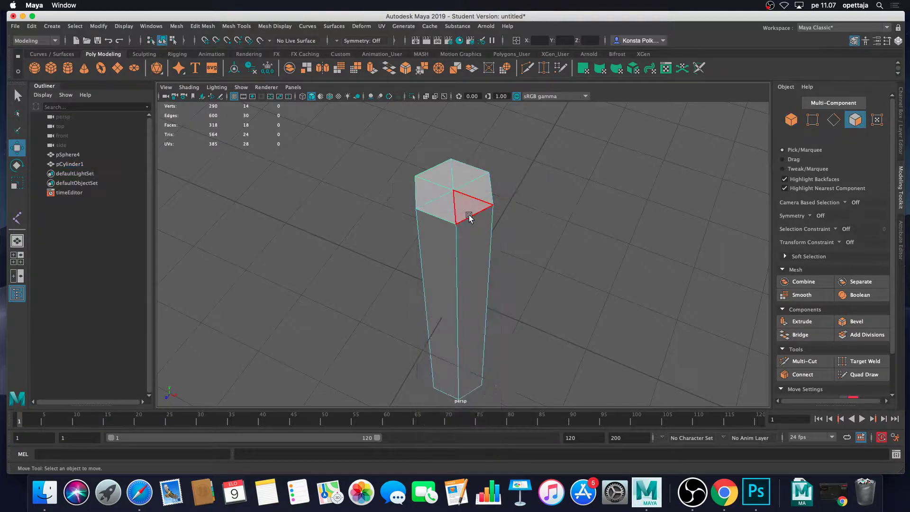
{"action": "left_click", "coordinate": [468, 214]}
{"action": "left_click", "coordinate": [476, 190], "text": "shift"}
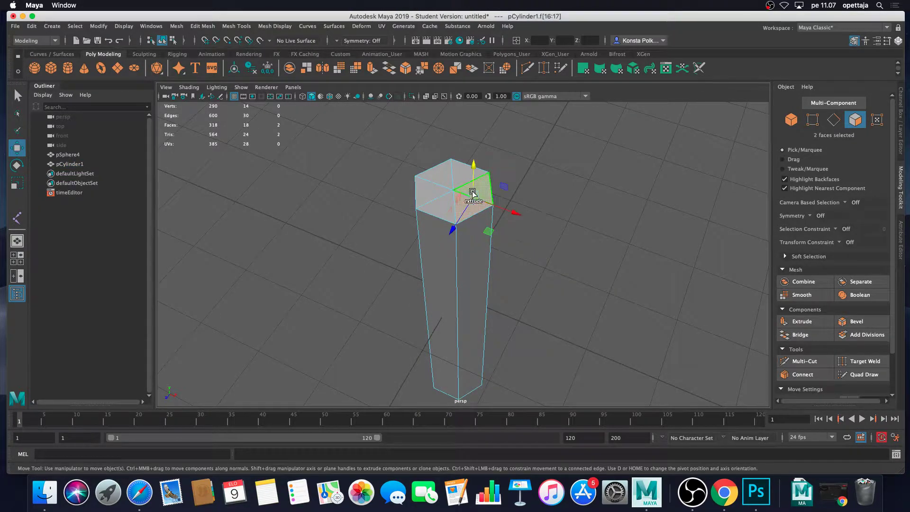
{"action": "left_click", "coordinate": [441, 172], "text": "shift"}
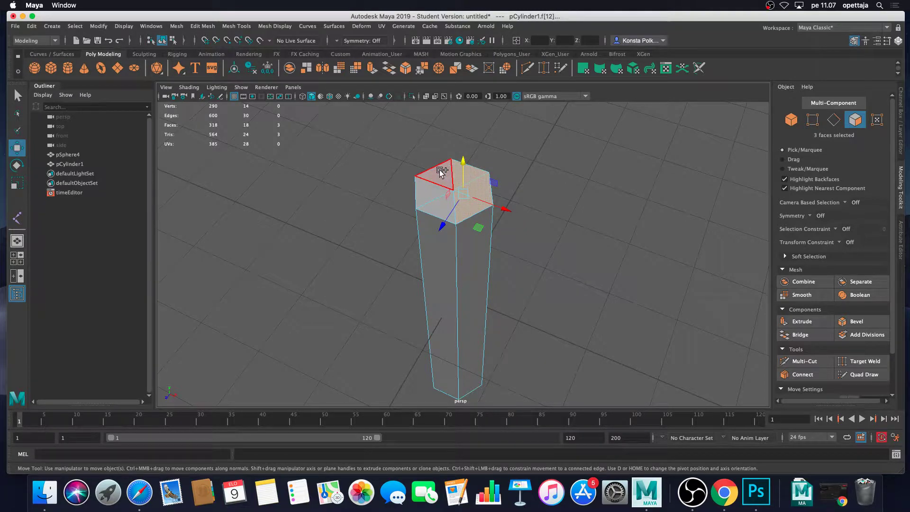
{"action": "left_click", "coordinate": [429, 187], "text": "shift"}
{"action": "left_click", "coordinate": [430, 203], "text": "shift"}
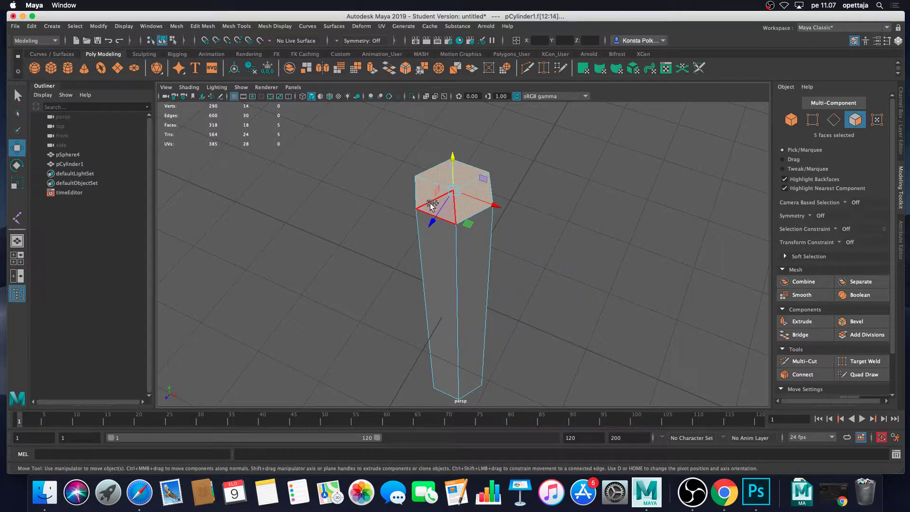
{"action": "left_click", "coordinate": [431, 203], "text": "shift"}
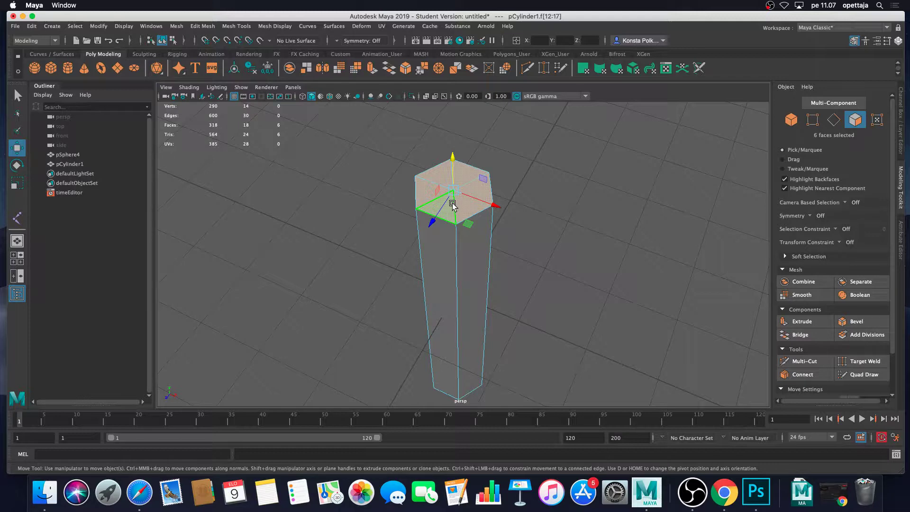
{"action": "key", "text": "Delete"}
Step: Delete all six triangular faces of the cylinder's bottom cap to leave an open tube
{"action": "scroll", "coordinate": [485, 267], "scroll_direction": "down", "scroll_amount": 5}
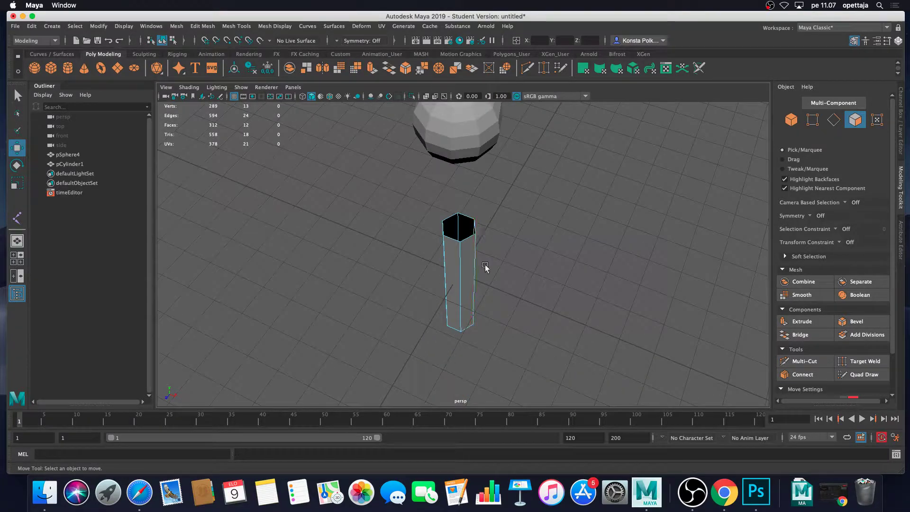
{"action": "left_click_drag", "start_coordinate": [485, 267], "coordinate": [488, 151], "text": "alt"}
{"action": "scroll", "coordinate": [493, 201], "scroll_direction": "up", "scroll_amount": 5}
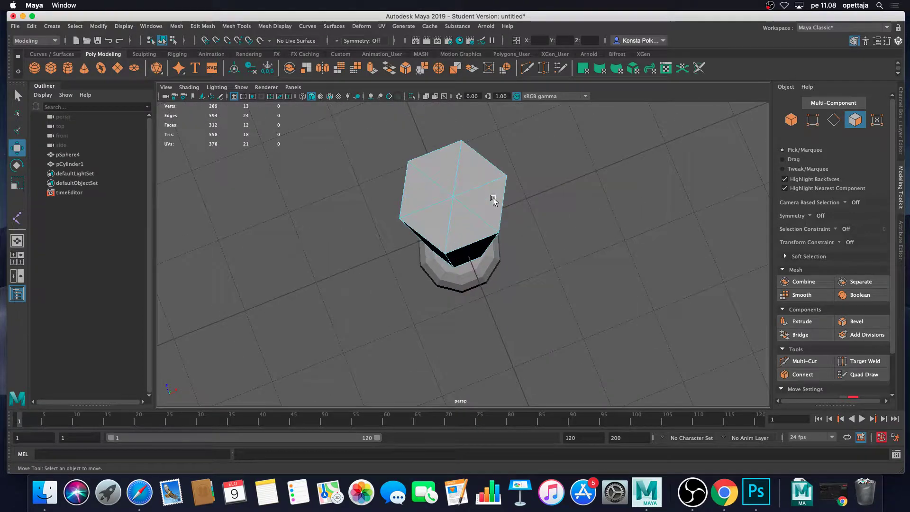
{"action": "left_click_drag", "start_coordinate": [477, 192], "coordinate": [528, 193], "text": "alt"}
{"action": "left_click", "coordinate": [478, 213]}
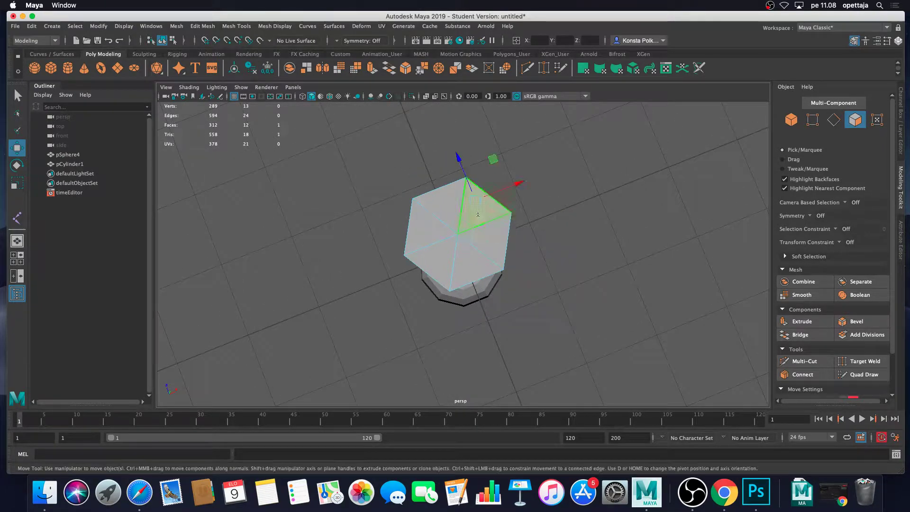
{"action": "left_click", "coordinate": [445, 202], "text": "shift"}
{"action": "left_click", "coordinate": [431, 228], "text": "shift"}
{"action": "left_click", "coordinate": [467, 258], "text": "shift"}
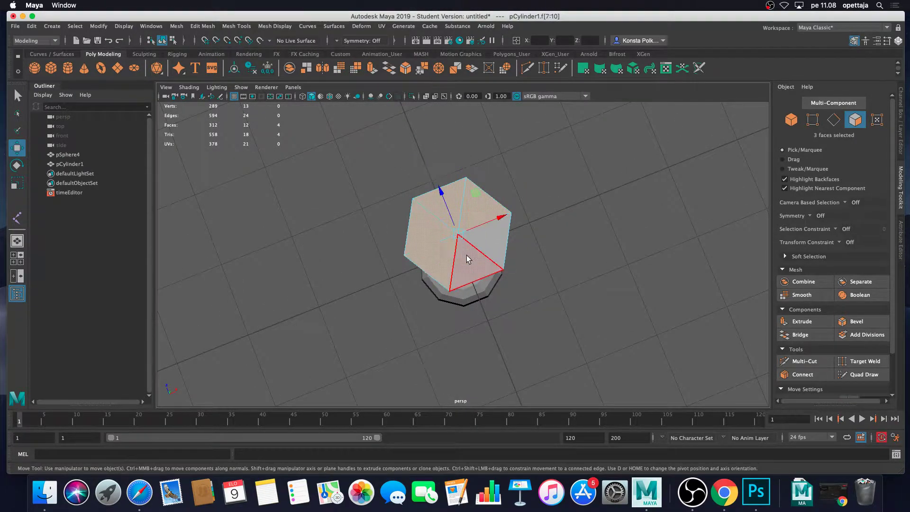
{"action": "left_click", "coordinate": [484, 240], "text": "shift"}
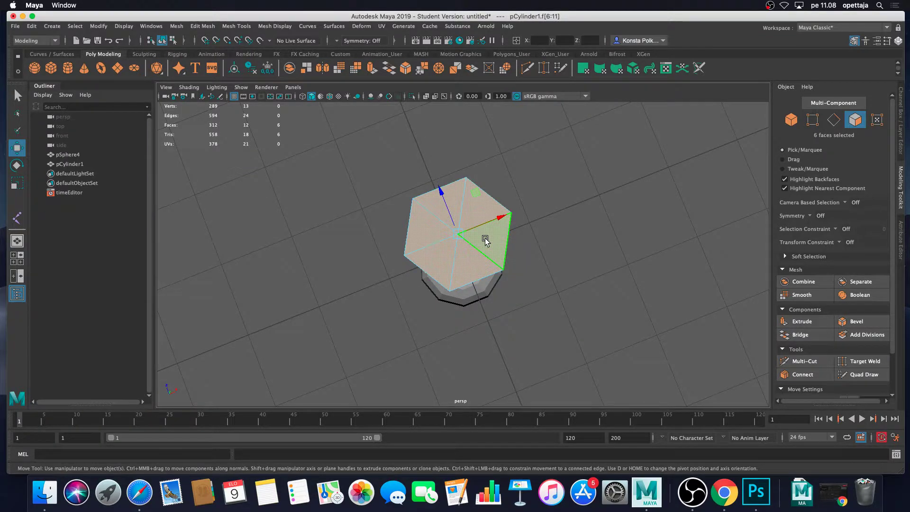
{"action": "key", "text": "Delete"}
Step: Return the open-ended cylinder from face selection to object mode
{"action": "mouse_move", "coordinate": [485, 241]}
{"action": "left_mouse_down", "text": "alt"}
{"action": "mouse_move", "coordinate": [535, 229]}
{"action": "mouse_move", "coordinate": [524, 283]}
{"action": "mouse_move", "coordinate": [502, 305]}
{"action": "mouse_move", "coordinate": [560, 305]}
{"action": "mouse_move", "coordinate": [516, 306]}
{"action": "mouse_move", "coordinate": [520, 317]}
{"action": "mouse_move", "coordinate": [544, 320]}
{"action": "mouse_move", "coordinate": [488, 258]}
{"action": "left_mouse_up", "text": "alt"}
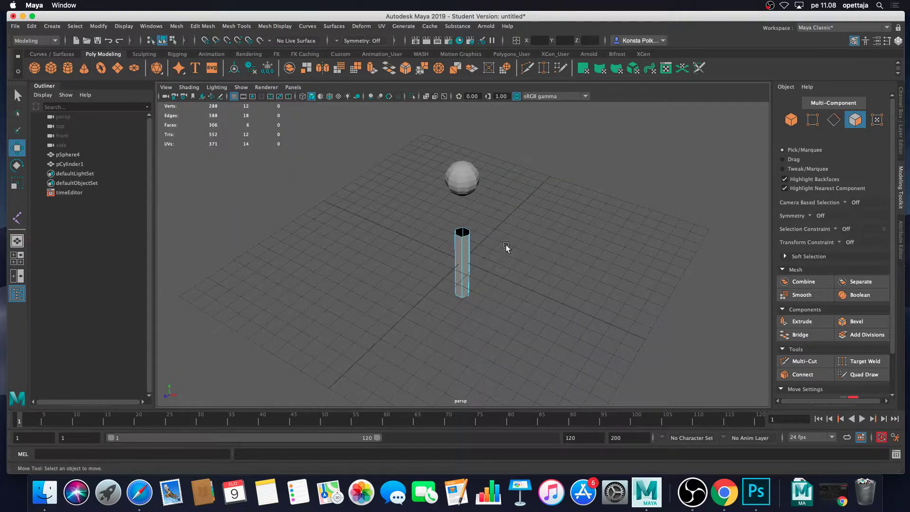
{"action": "key", "text": "f"}
{"action": "scroll", "coordinate": [484, 240], "scroll_direction": "up", "scroll_amount": 5}
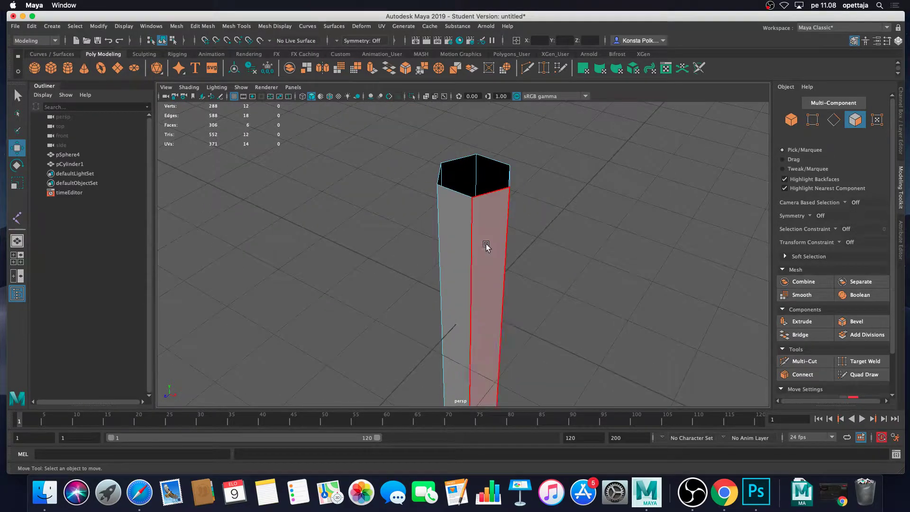
{"action": "right_click_drag", "start_coordinate": [486, 246], "coordinate": [521, 222]}
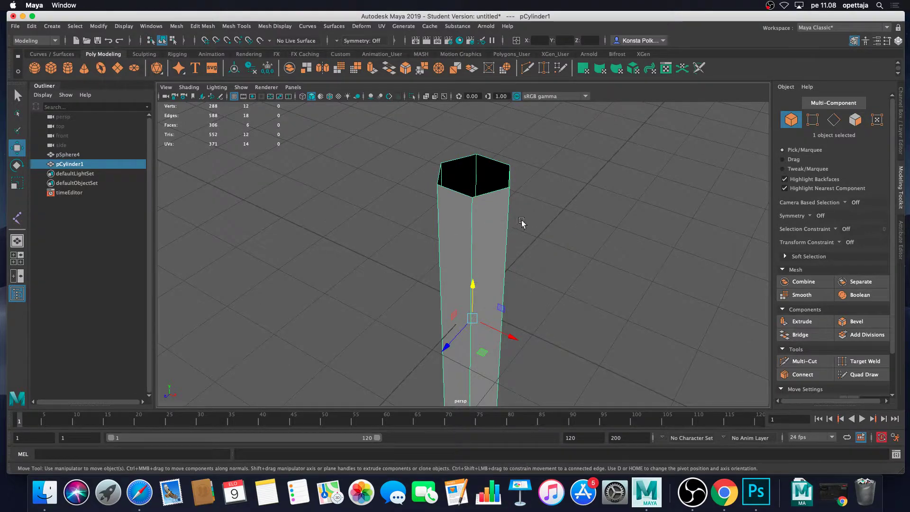
Step: In the side view, raise the cylinder to about Y 9.09 so it bridges the lower and middle spheres
{"action": "scroll", "coordinate": [506, 233], "scroll_direction": "down", "scroll_amount": 4}
{"action": "scroll", "coordinate": [506, 233], "scroll_direction": "down", "scroll_amount": 2}
{"action": "key", "text": "space"}
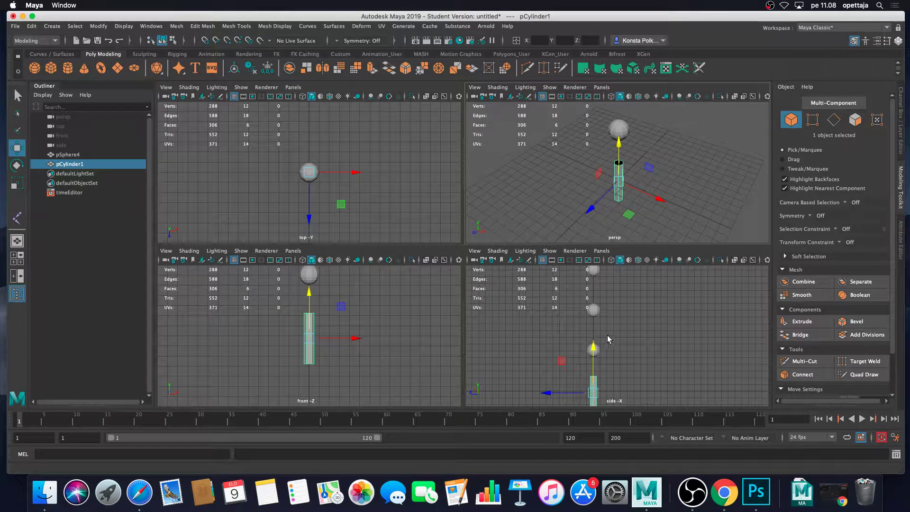
{"action": "key", "text": "space"}
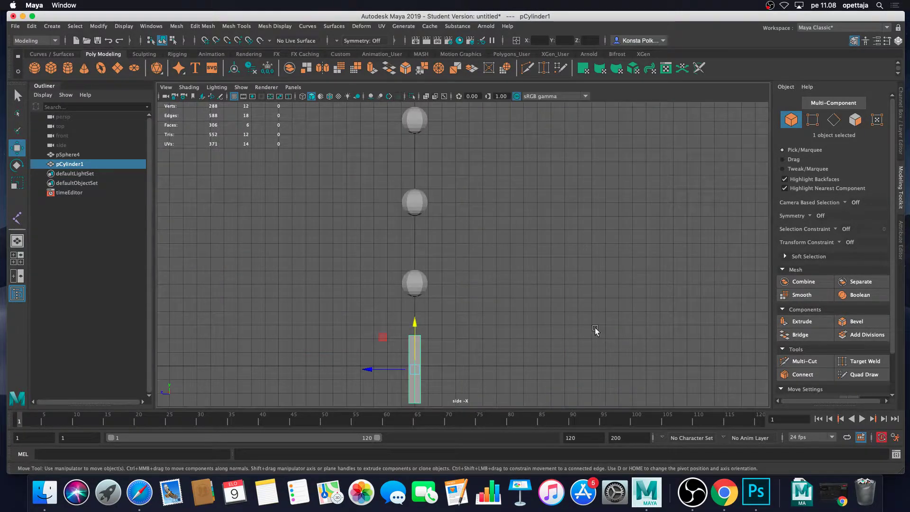
{"action": "left_click_drag", "start_coordinate": [423, 324], "coordinate": [422, 197]}
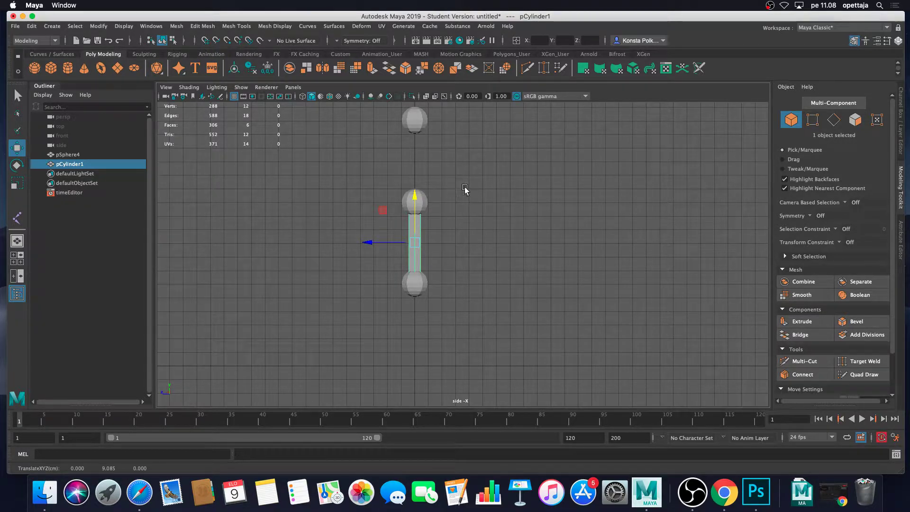
Step: Duplicate the cylinder, raise the copy to about Y 15.25 between the middle and upper spheres, and deselect it
{"action": "key", "text": "ctrl+d"}
{"action": "left_click_drag", "start_coordinate": [417, 197], "coordinate": [431, 112]}
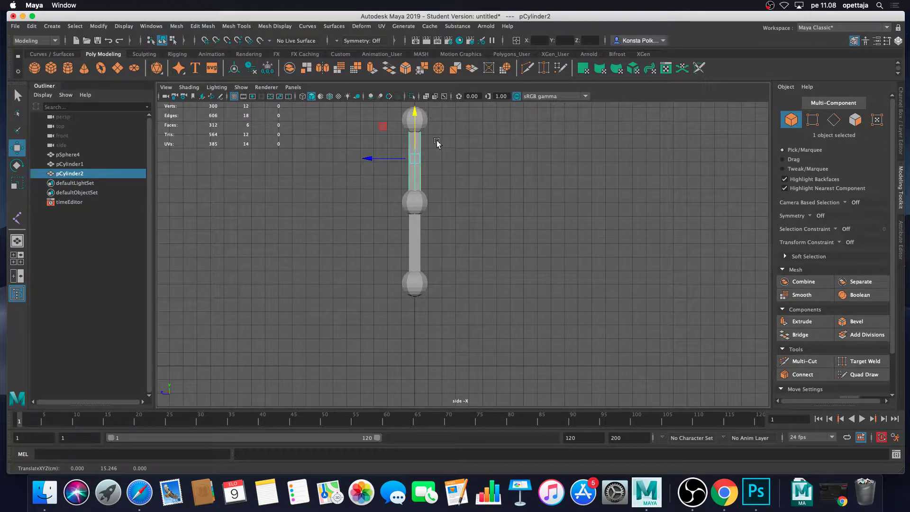
{"action": "left_click", "coordinate": [467, 189]}
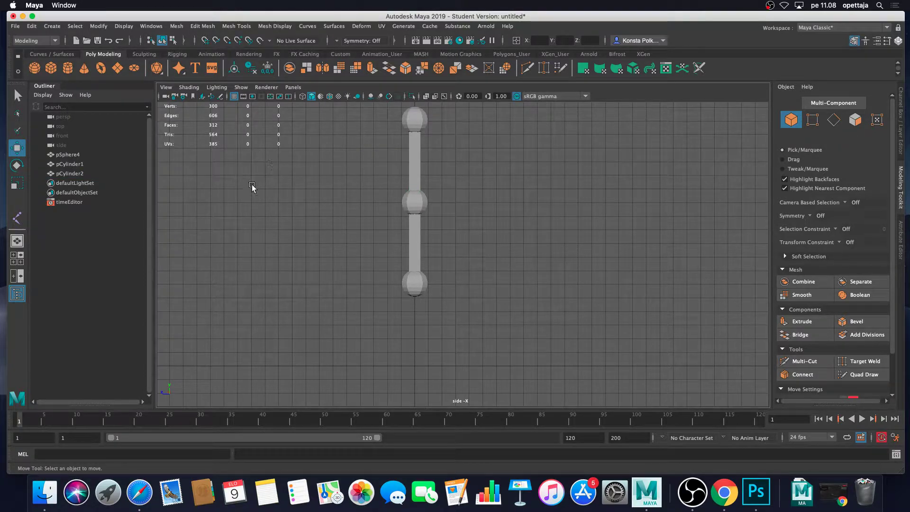
Step: Select the spheres and both cylinders together and combine them into a single mesh
{"action": "scroll", "coordinate": [429, 177], "scroll_direction": "down", "scroll_amount": 3}
{"action": "scroll", "coordinate": [389, 177], "scroll_direction": "up", "scroll_amount": 1}
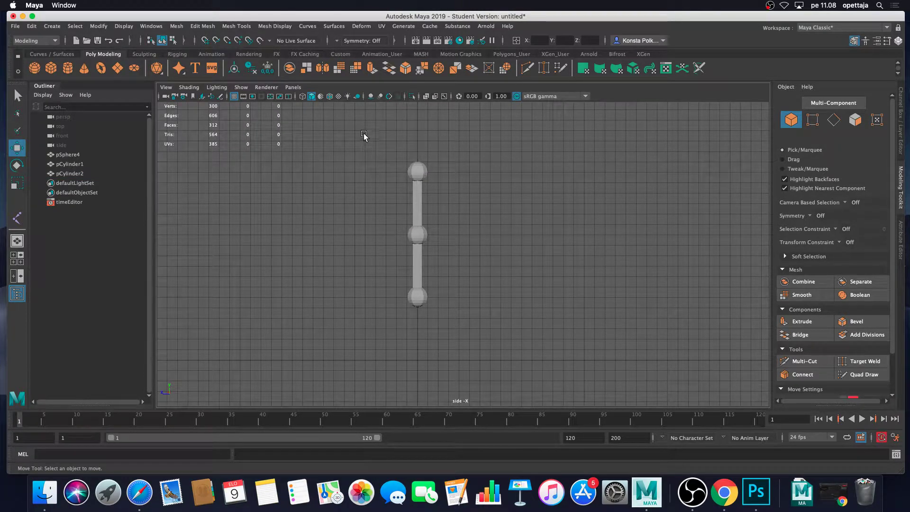
{"action": "left_click_drag", "start_coordinate": [364, 134], "coordinate": [483, 315]}
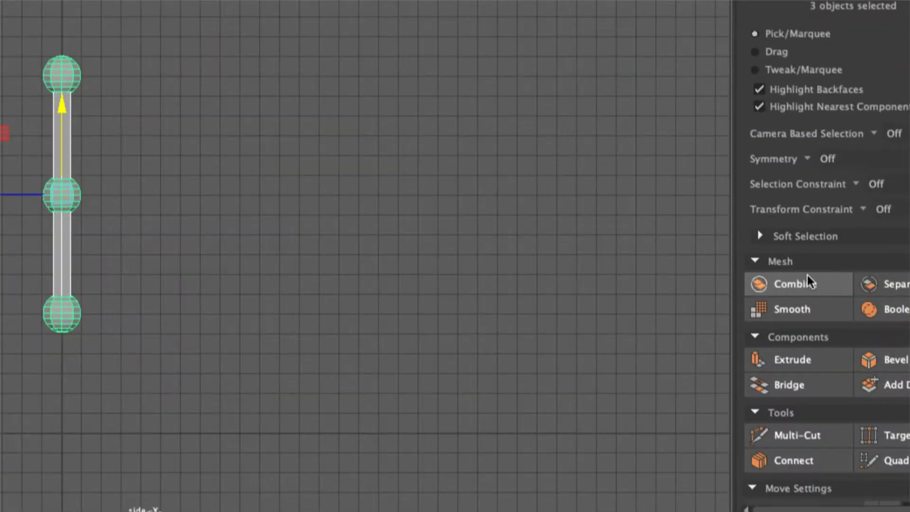
{"action": "left_click", "coordinate": [790, 280]}
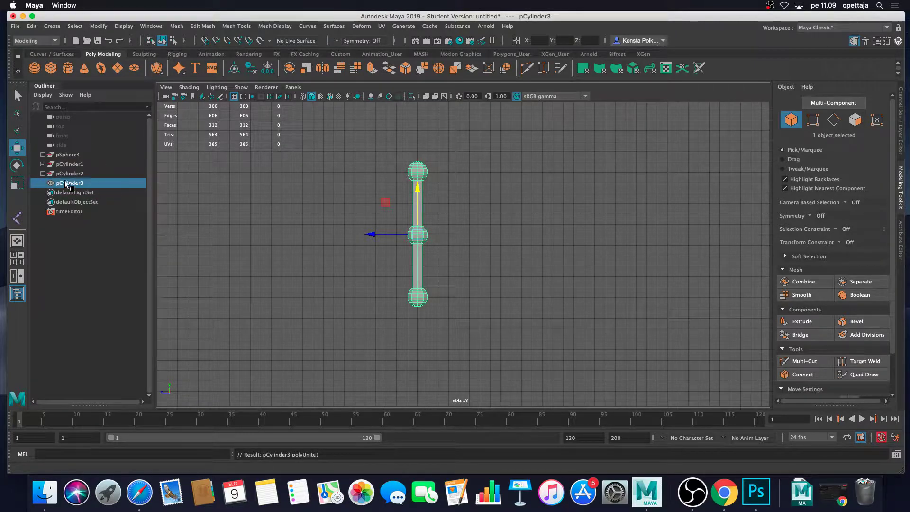
Step: Delete the construction history of the combined sphere-and-cylinder mesh and deselect it
{"action": "left_click", "coordinate": [32, 26]}
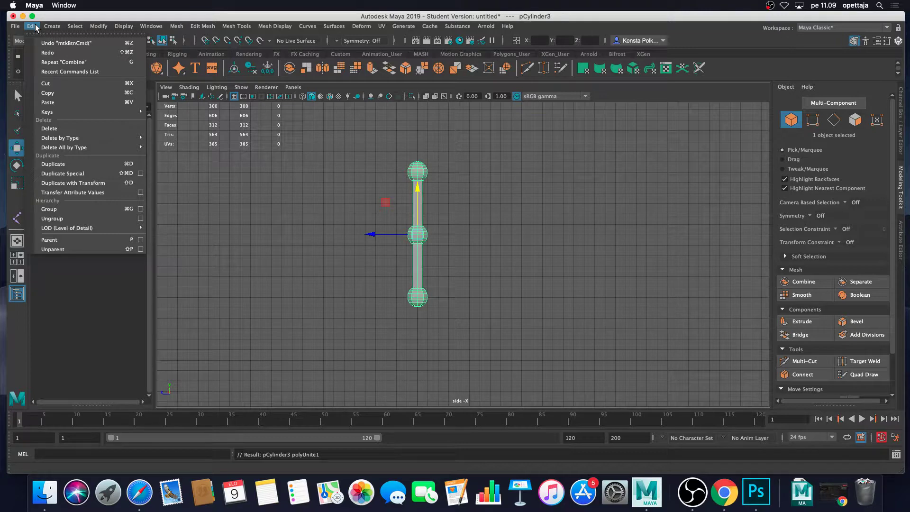
{"action": "mouse_move", "coordinate": [96, 141]}
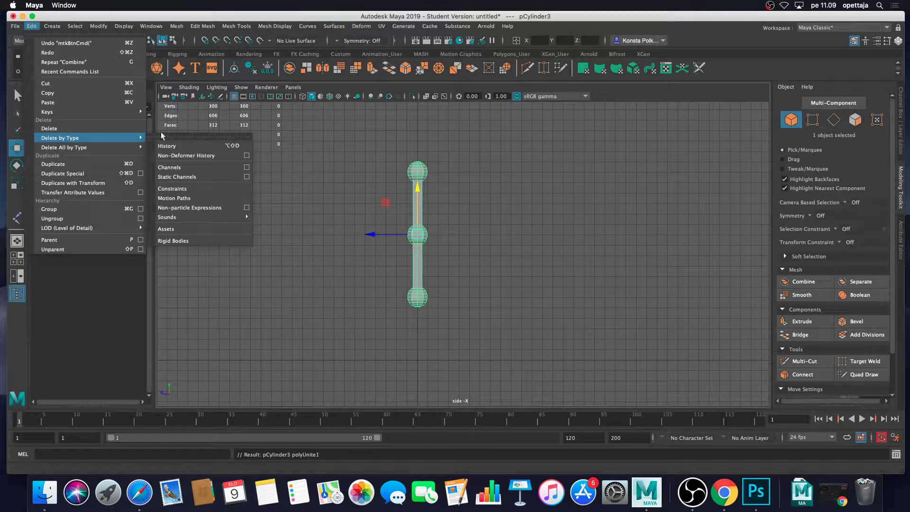
{"action": "left_click", "coordinate": [203, 148]}
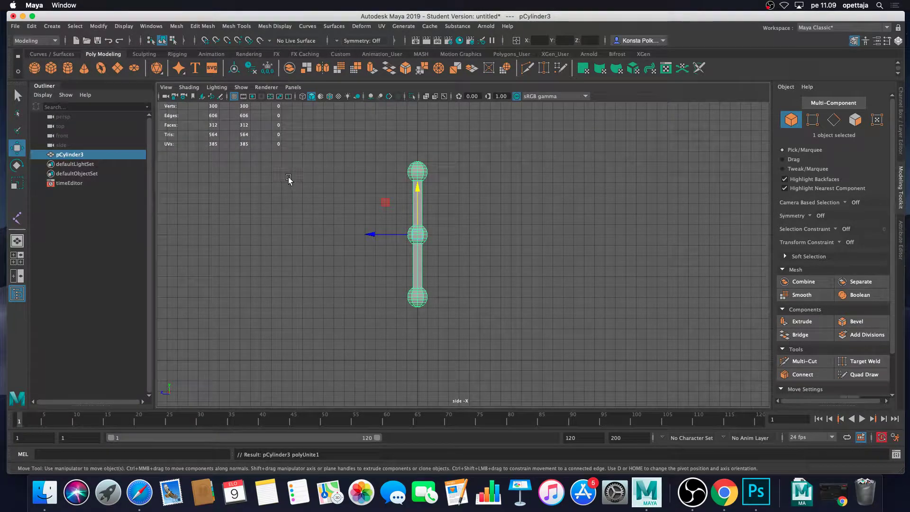
{"action": "left_click", "coordinate": [290, 212]}
{"action": "left_click", "coordinate": [421, 235]}
{"action": "left_click", "coordinate": [435, 324]}
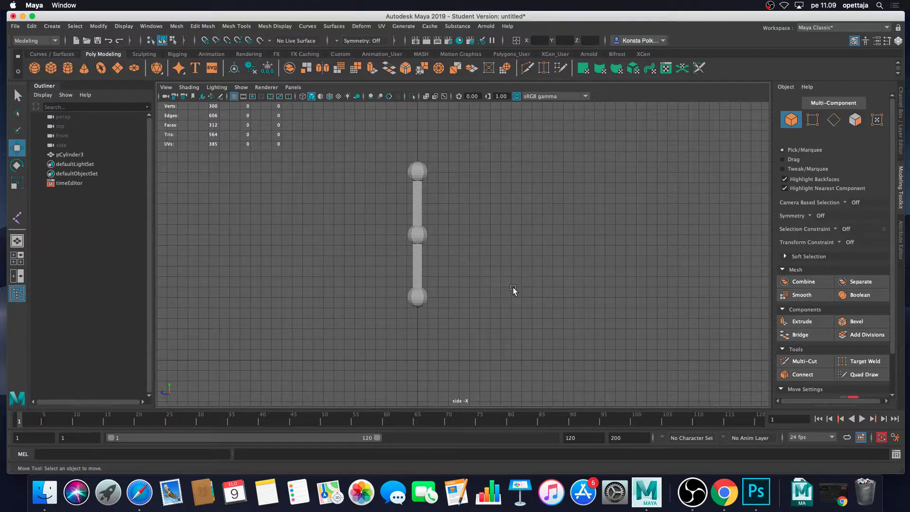
Step: Open the creation options for a polygon cube and reset them to the default settings
{"action": "key", "text": "space"}
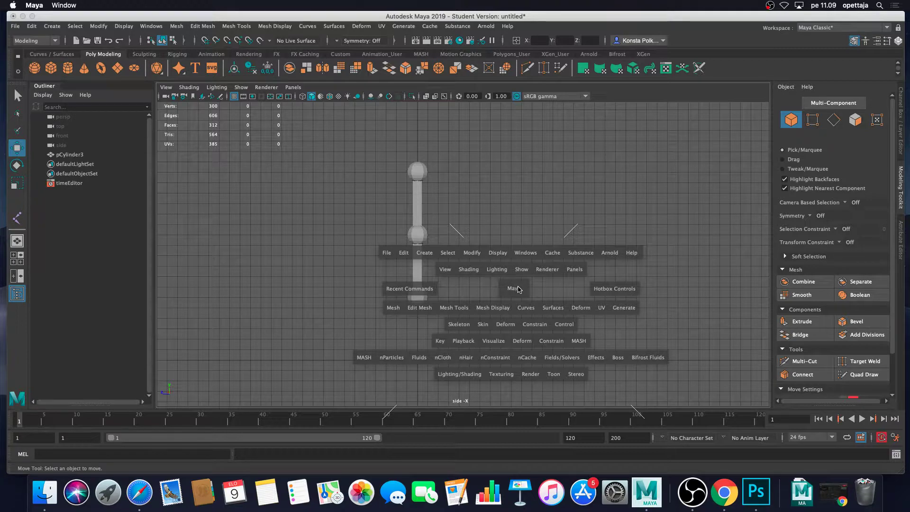
{"action": "left_click", "coordinate": [426, 253]}
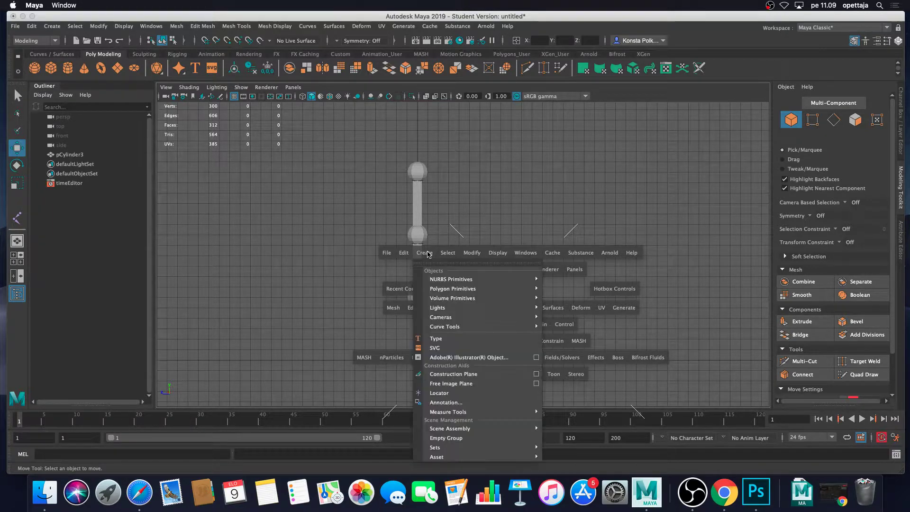
{"action": "mouse_move", "coordinate": [468, 290]}
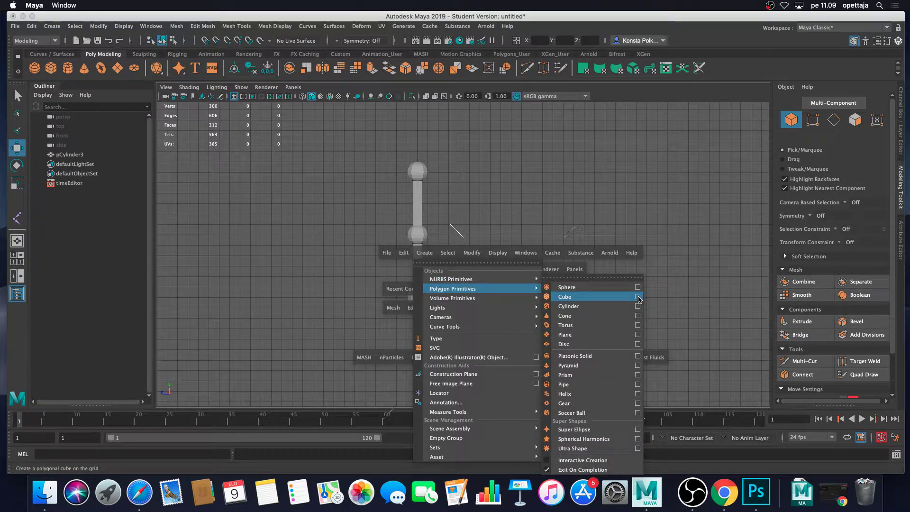
{"action": "left_click", "coordinate": [638, 298]}
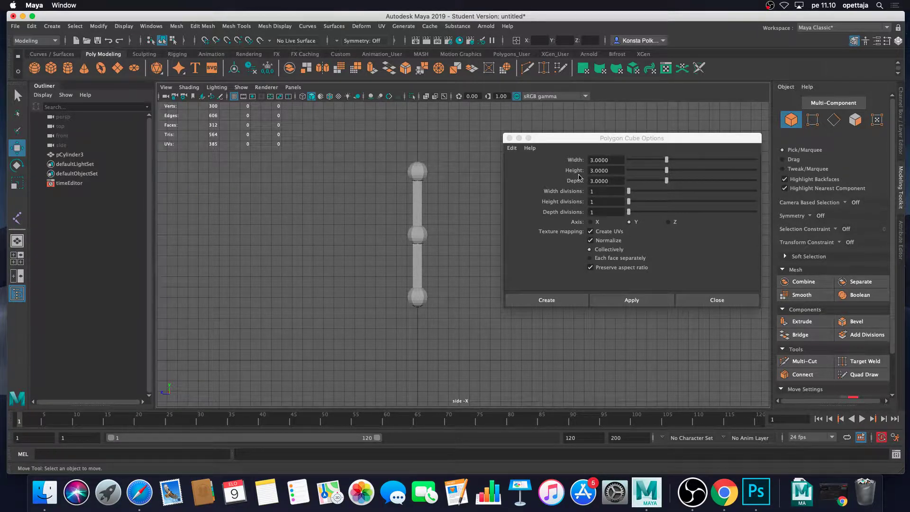
{"action": "left_click", "coordinate": [512, 149]}
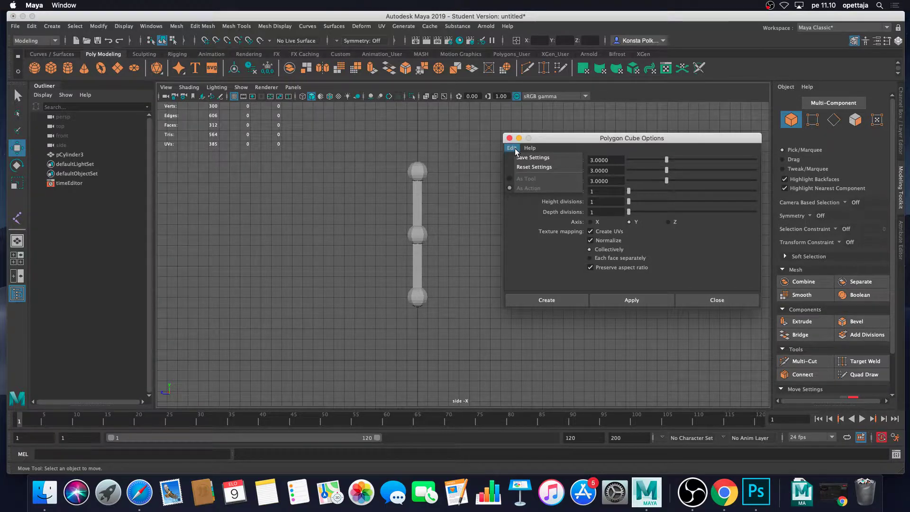
{"action": "left_click", "coordinate": [557, 172]}
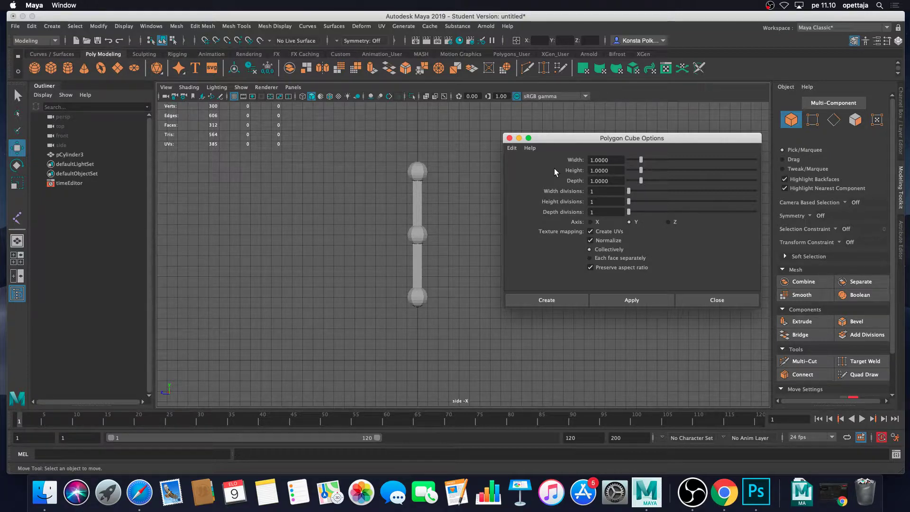
Step: Create the polygon cube at the origin with its default 1 × 1 × 1 dimensions
{"action": "left_click", "coordinate": [572, 304]}
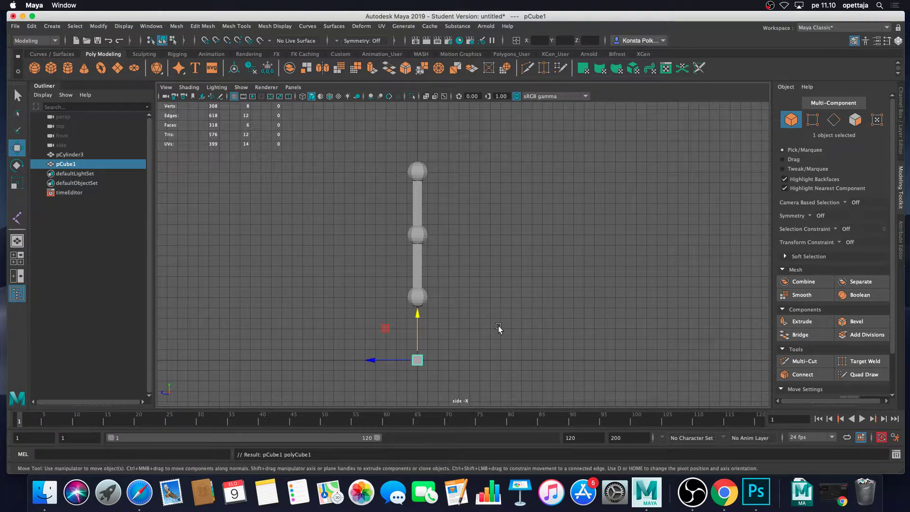
{"action": "scroll", "coordinate": [491, 327], "scroll_direction": "up", "scroll_amount": 5}
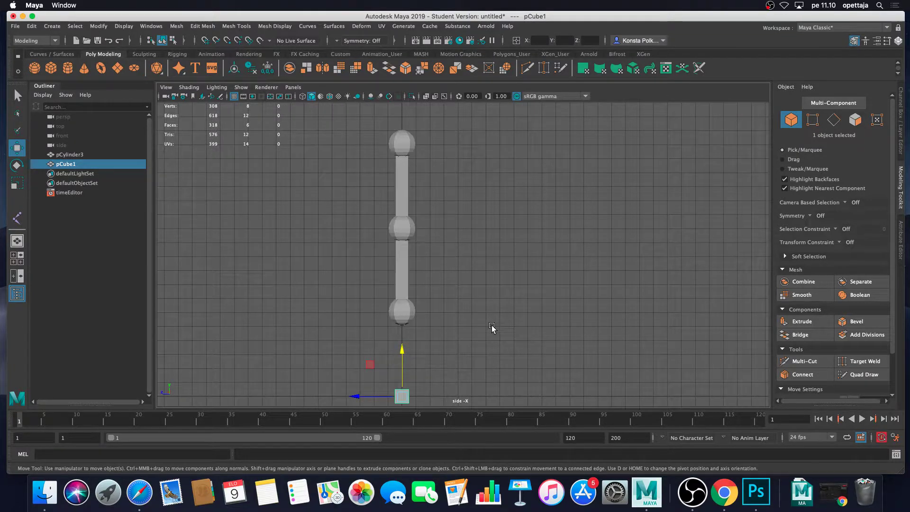
{"action": "scroll", "coordinate": [503, 284], "scroll_direction": "up", "scroll_amount": 3}
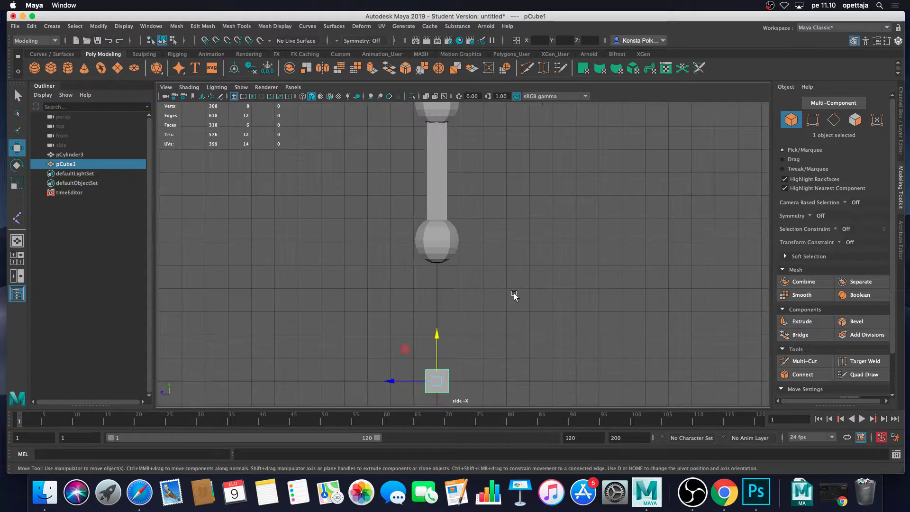
{"action": "scroll", "coordinate": [510, 301], "scroll_direction": "down", "scroll_amount": 2}
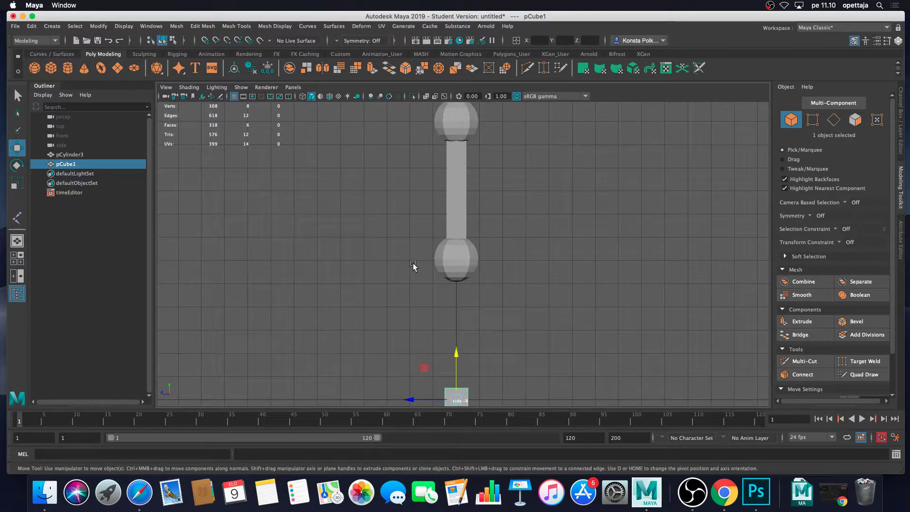
Step: Delete the faces of the bottom sphere's lower half on the combined mesh, then return to object mode and deselect it
{"action": "left_click", "coordinate": [469, 263]}
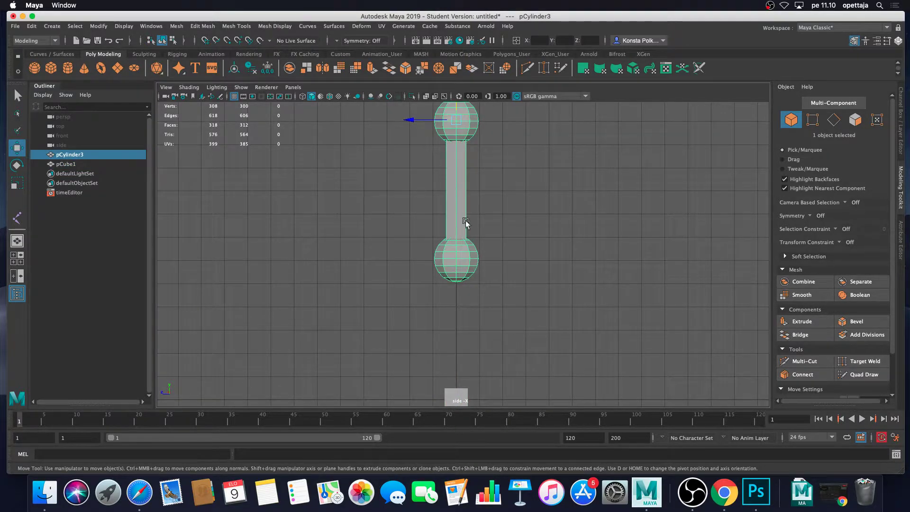
{"action": "scroll", "coordinate": [503, 189], "scroll_direction": "down", "scroll_amount": 3}
{"action": "scroll", "coordinate": [480, 236], "scroll_direction": "up", "scroll_amount": 4}
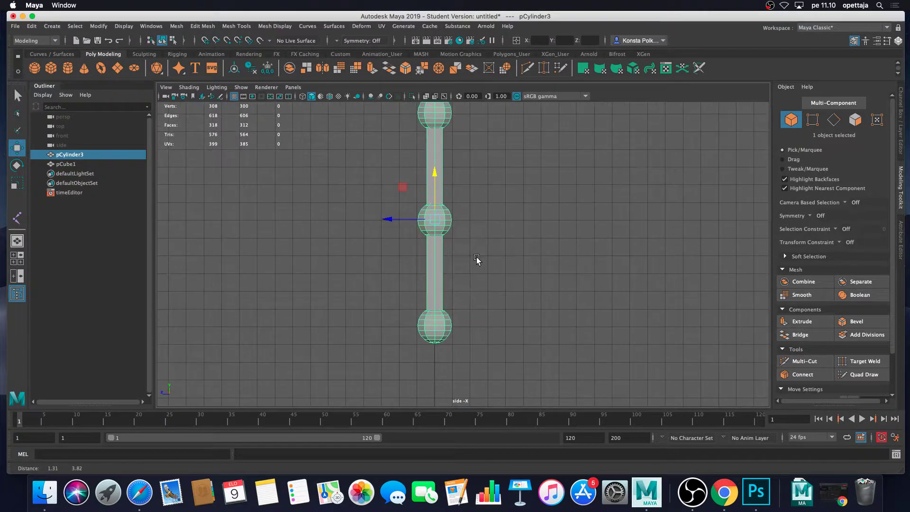
{"action": "scroll", "coordinate": [465, 294], "scroll_direction": "up", "scroll_amount": 4}
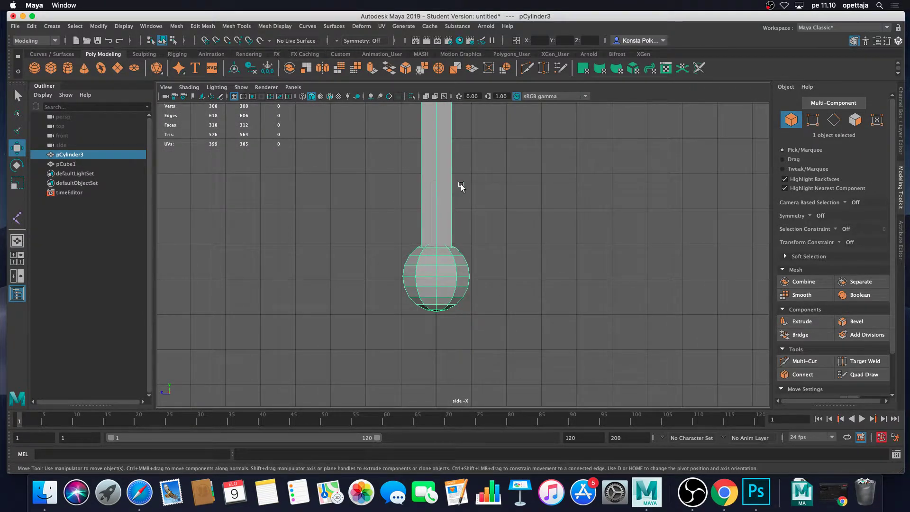
{"action": "right_click", "coordinate": [440, 226]}
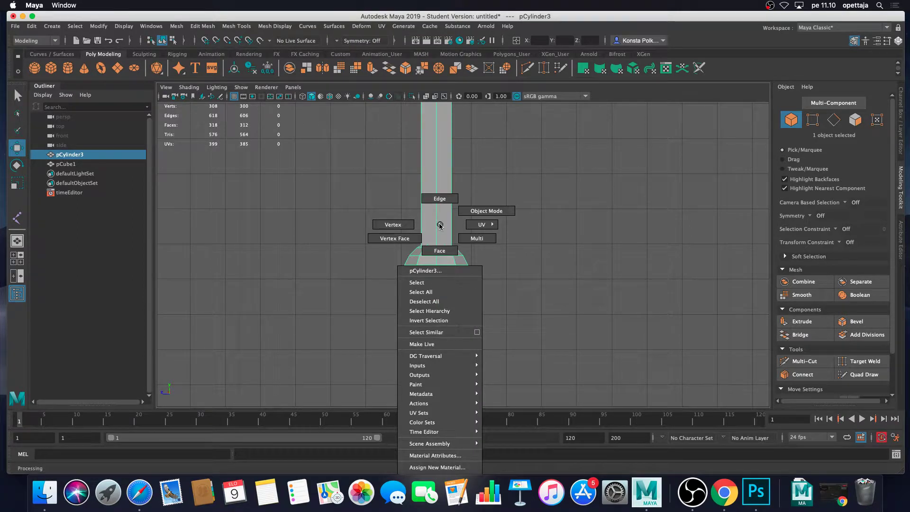
{"action": "left_click", "coordinate": [429, 230]}
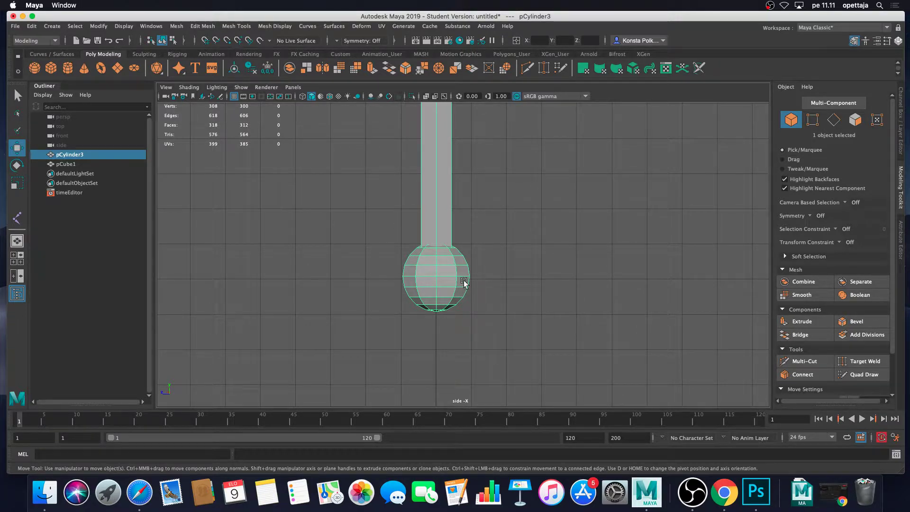
{"action": "right_click", "coordinate": [436, 254]}
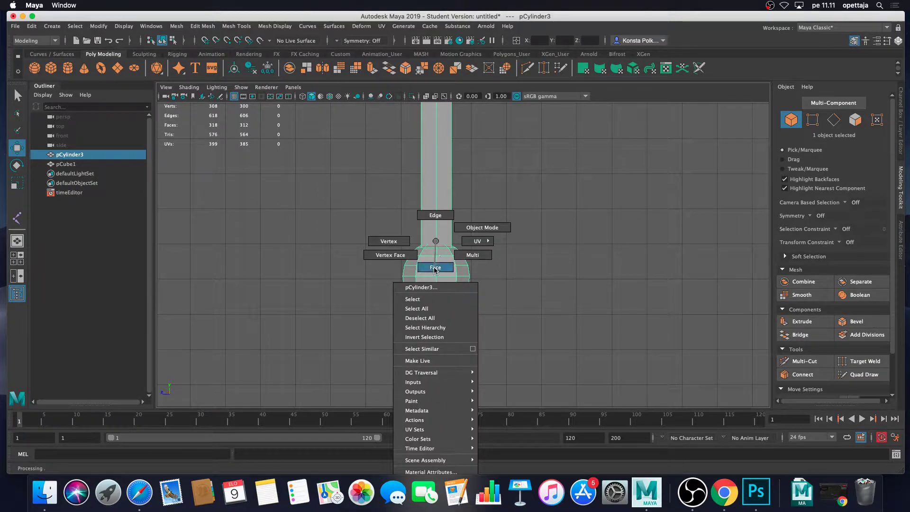
{"action": "left_click", "coordinate": [435, 268]}
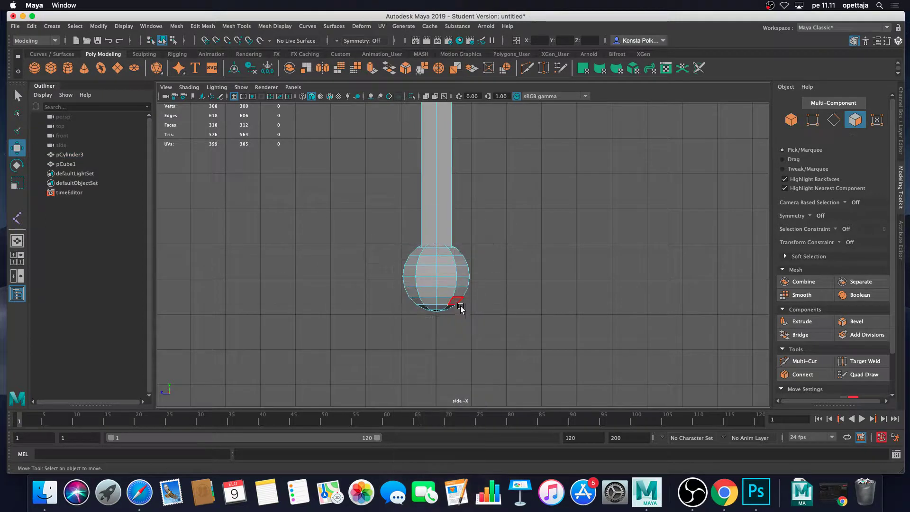
{"action": "left_click_drag", "start_coordinate": [591, 354], "coordinate": [307, 280]}
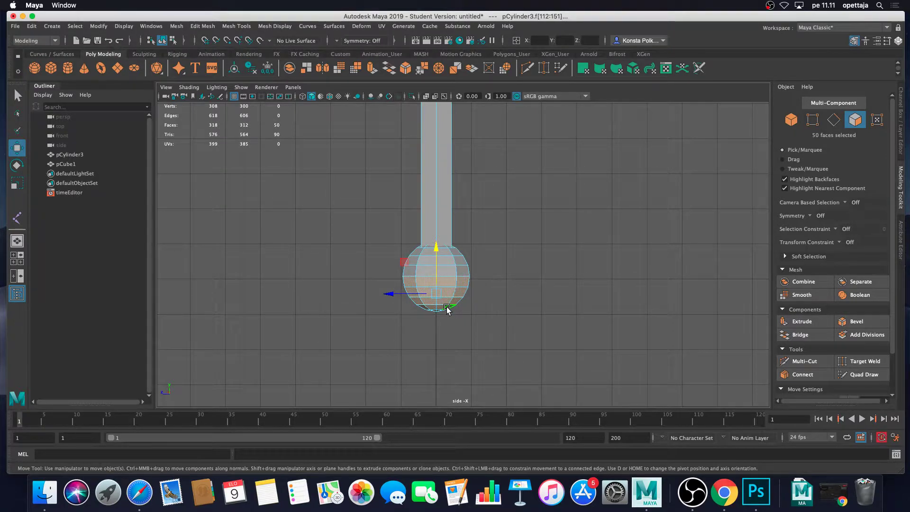
{"action": "key", "text": "Delete"}
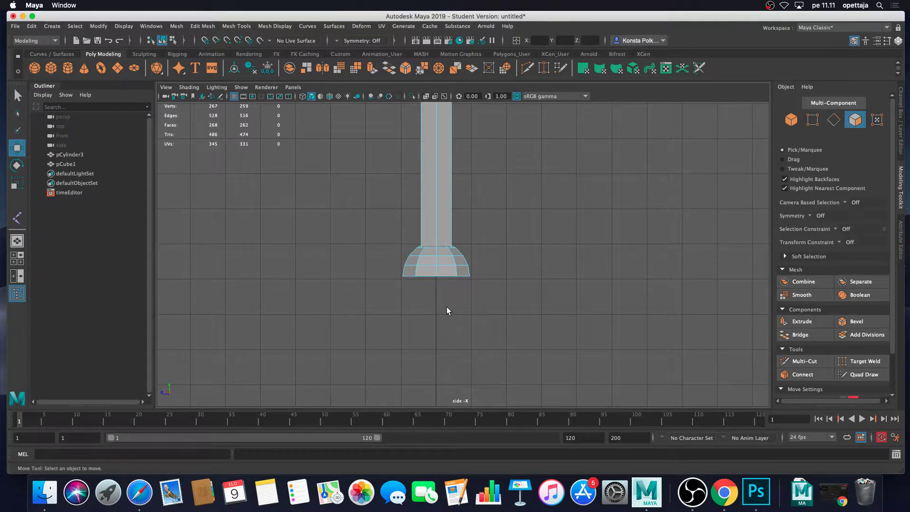
{"action": "right_click_drag", "start_coordinate": [433, 241], "coordinate": [469, 237]}
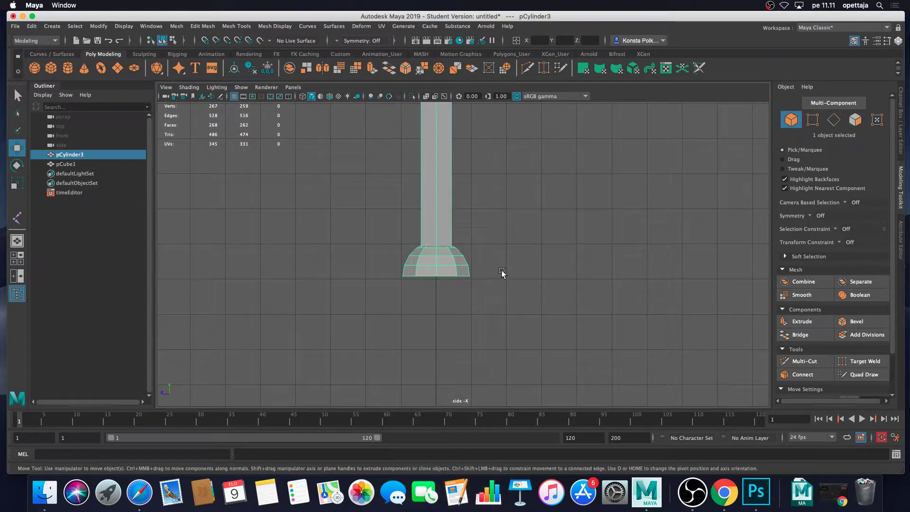
{"action": "left_click", "coordinate": [502, 273]}
Step: Raise the cube to about Y 5.57 so it sits directly beneath the bottom half sphere
{"action": "scroll", "coordinate": [504, 273], "scroll_direction": "down", "scroll_amount": 3}
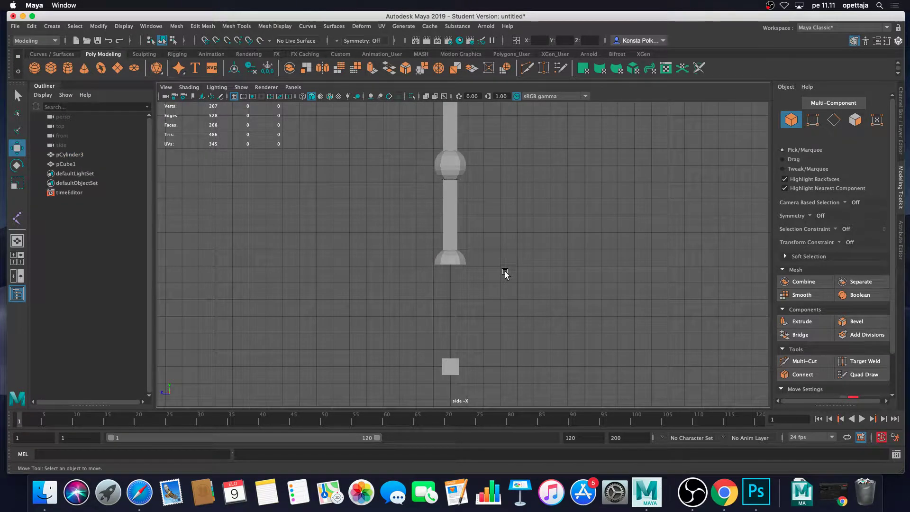
{"action": "left_click", "coordinate": [452, 361]}
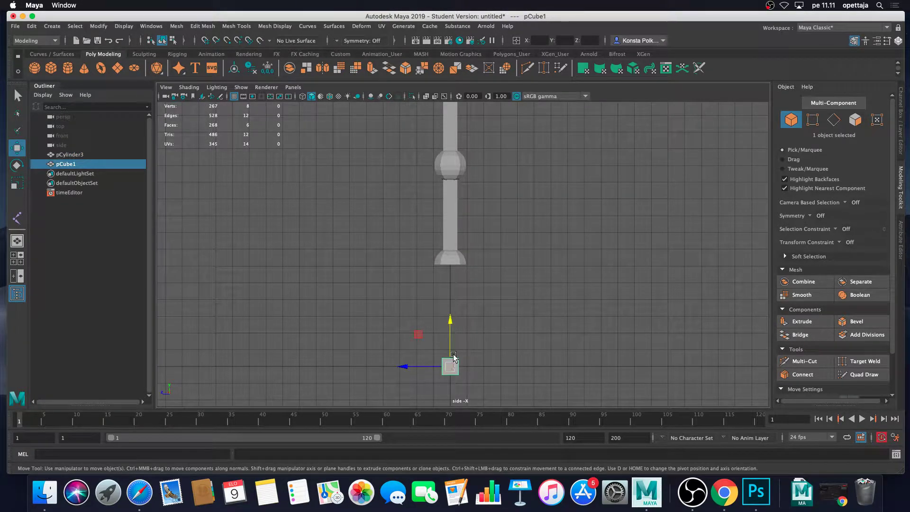
{"action": "left_click_drag", "start_coordinate": [451, 319], "coordinate": [467, 231]}
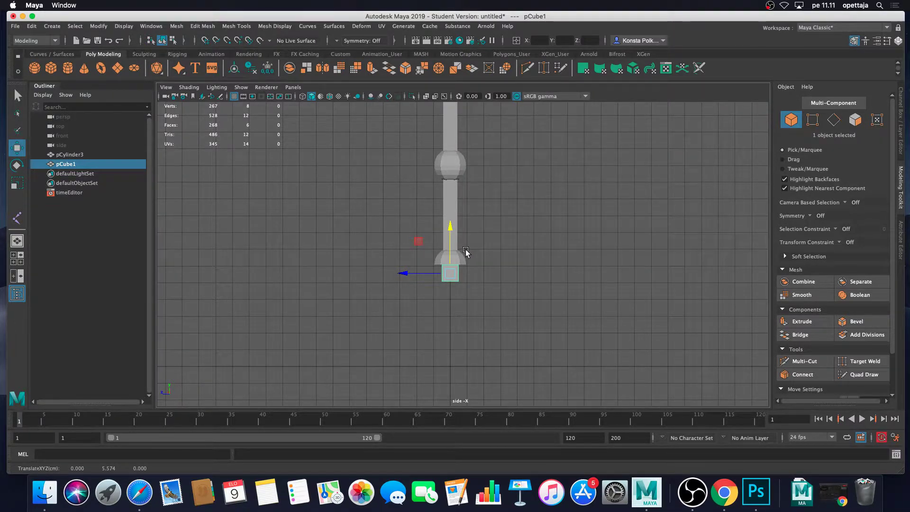
Step: Scale the cube along Z to about 2.92 so it extends past both sides of the half sphere
{"action": "key", "text": "r"}
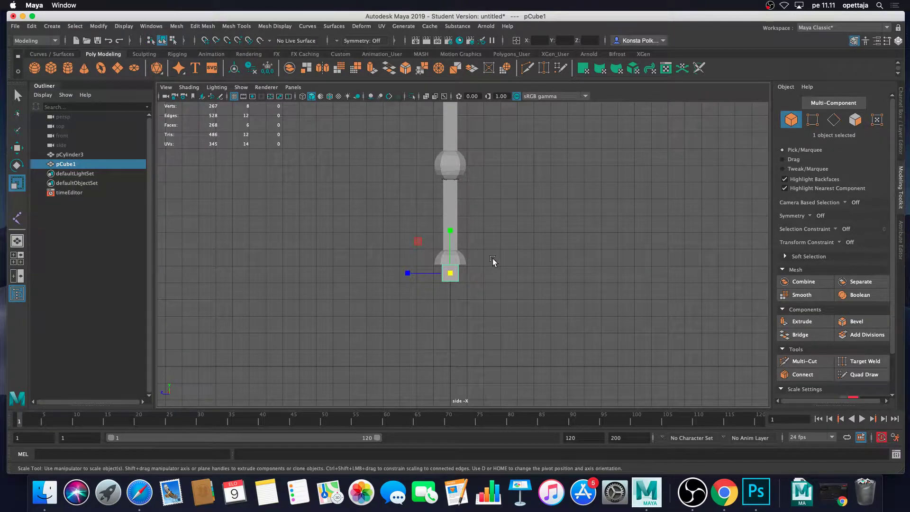
{"action": "left_click_drag", "start_coordinate": [408, 274], "coordinate": [319, 262]}
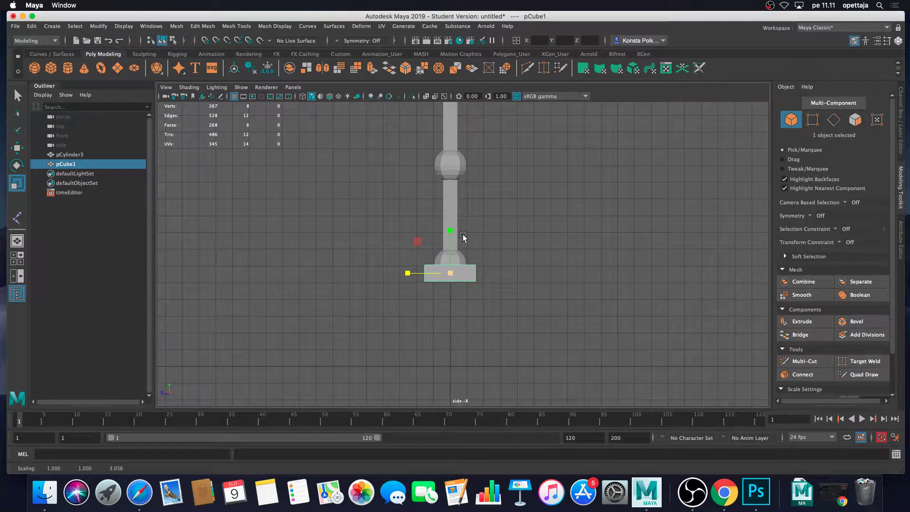
{"action": "scroll", "coordinate": [481, 257], "scroll_direction": "up", "scroll_amount": 3}
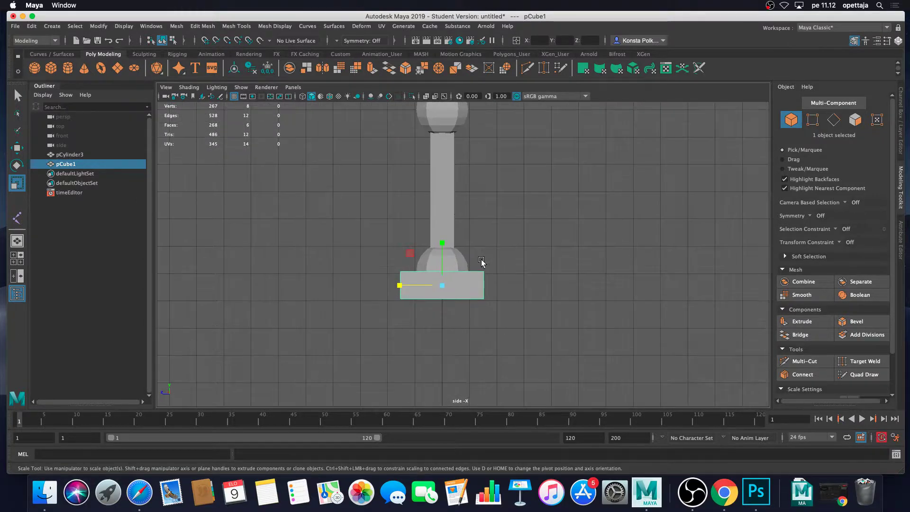
{"action": "left_click_drag", "start_coordinate": [399, 286], "coordinate": [402, 287]}
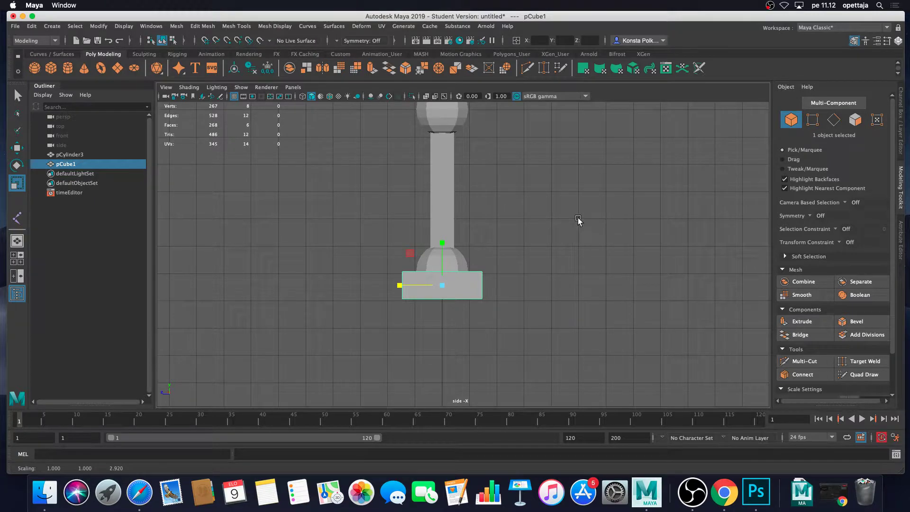
Step: In the perspective view, widen the cube along X so it extends beyond the half sphere in that direction too
{"action": "key", "text": "space"}
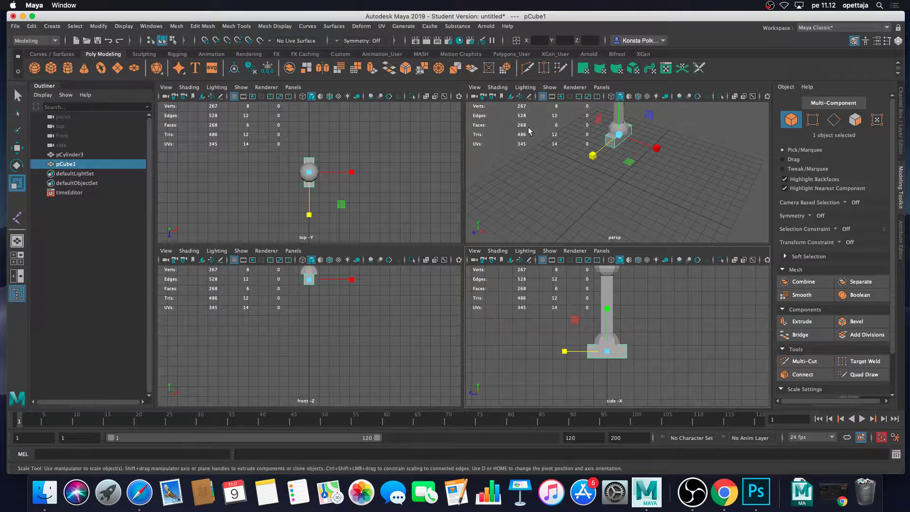
{"action": "key", "text": "space"}
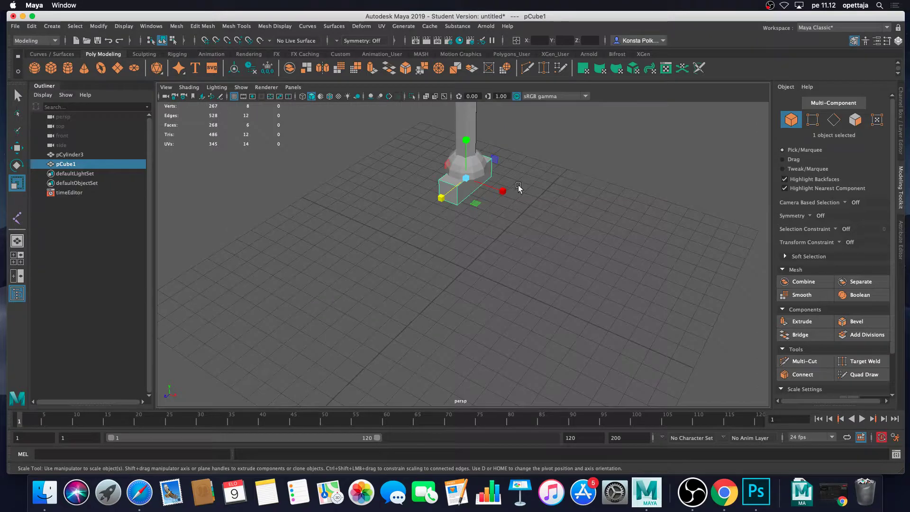
{"action": "left_click_drag", "start_coordinate": [517, 185], "coordinate": [544, 199], "text": "alt"}
{"action": "scroll", "coordinate": [545, 193], "scroll_direction": "down", "scroll_amount": 5}
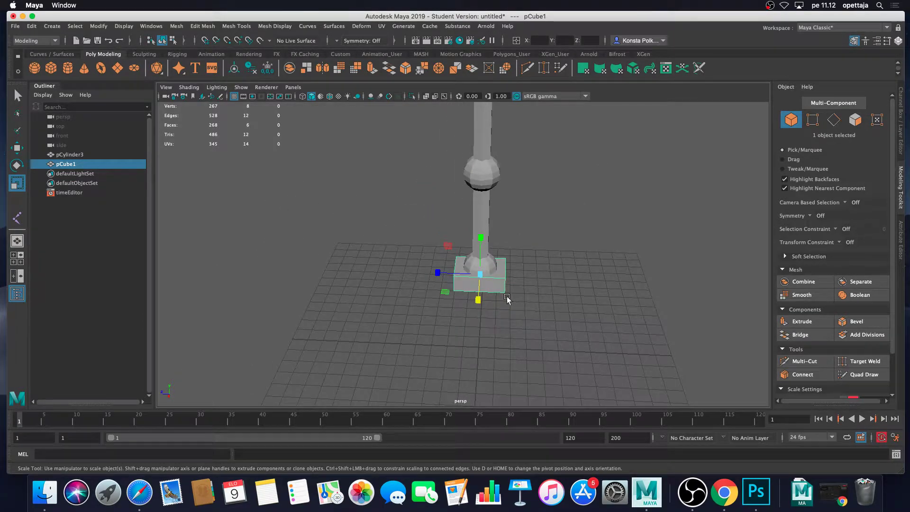
Step: Nudge the cube up to about Y 5.60 so it meets the half sphere's rim, and deselect it
{"action": "scroll", "coordinate": [528, 274], "scroll_direction": "up", "scroll_amount": 3}
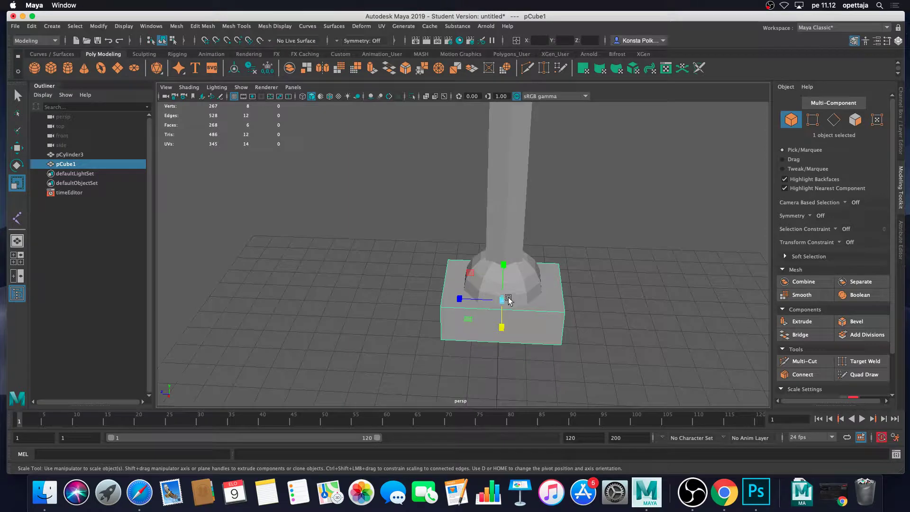
{"action": "left_click_drag", "start_coordinate": [533, 279], "coordinate": [521, 249], "text": "alt"}
{"action": "key", "text": "w"}
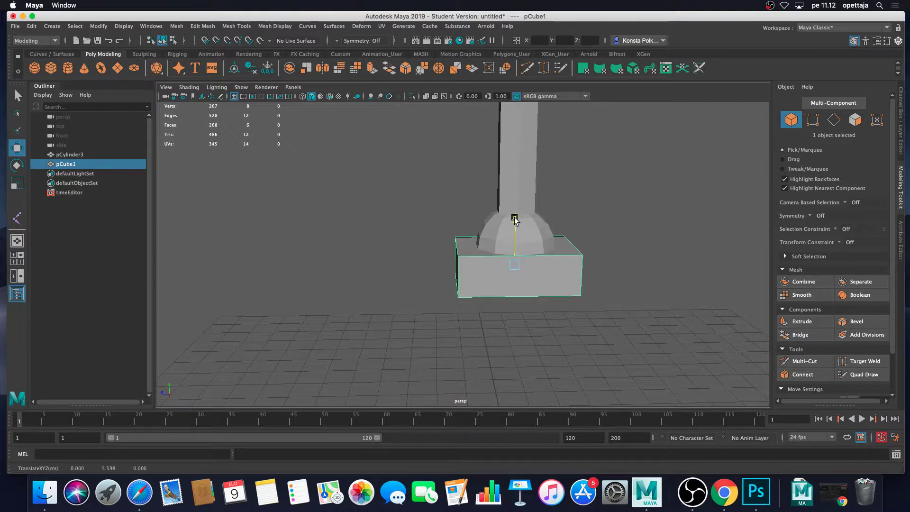
{"action": "left_click", "coordinate": [635, 211]}
{"action": "left_click_drag", "start_coordinate": [600, 248], "coordinate": [517, 236], "text": "alt"}
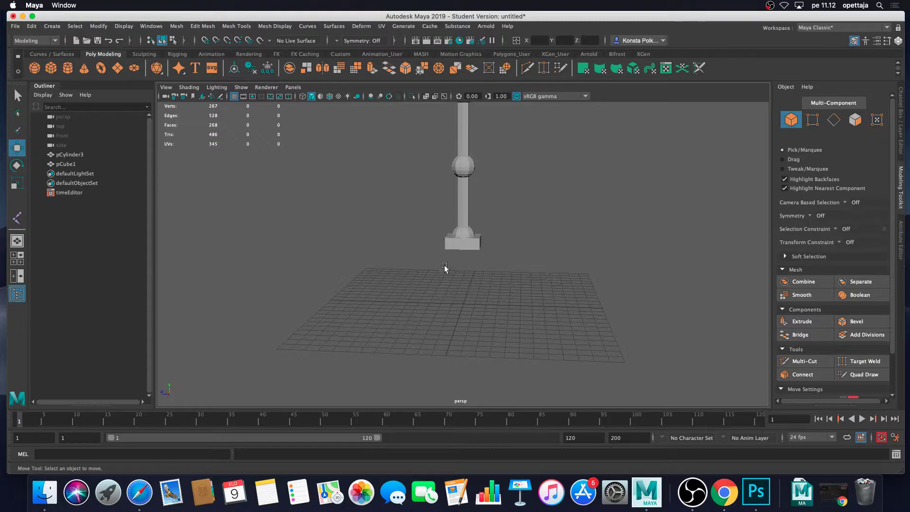
{"action": "scroll", "coordinate": [504, 253], "scroll_direction": "up", "scroll_amount": 3}
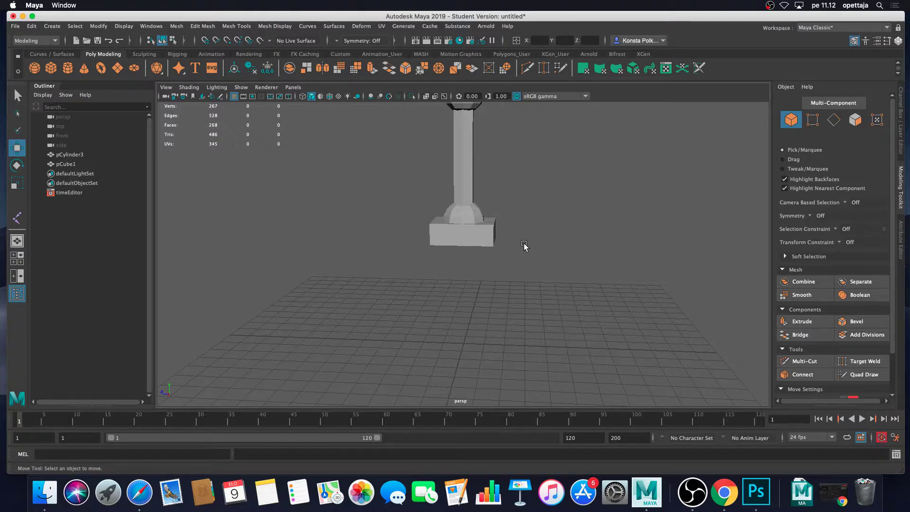
Step: In the side view, set up a new polygon cylinder with radius 1 and height 3
{"action": "key", "text": "space"}
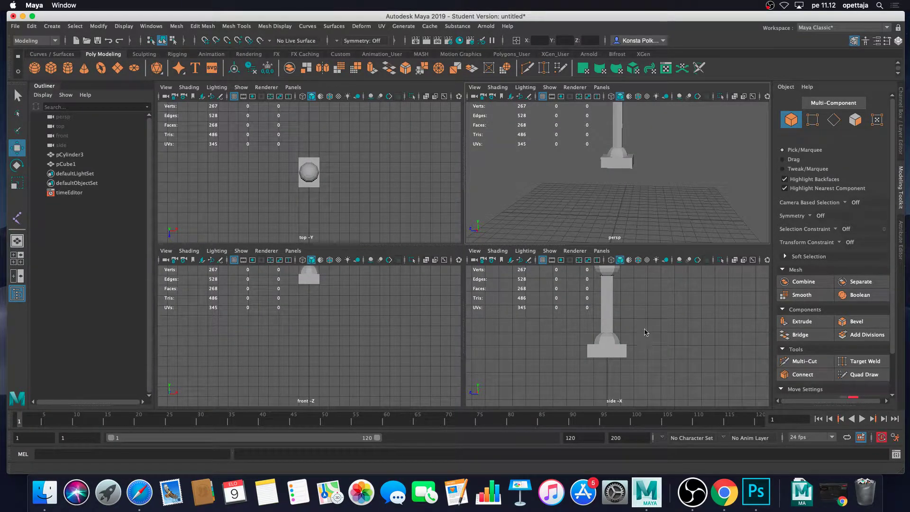
{"action": "key", "text": "space"}
{"action": "scroll", "coordinate": [557, 318], "scroll_direction": "down", "scroll_amount": 3}
{"action": "middle_click_drag", "start_coordinate": [543, 314], "coordinate": [550, 271], "text": "alt"}
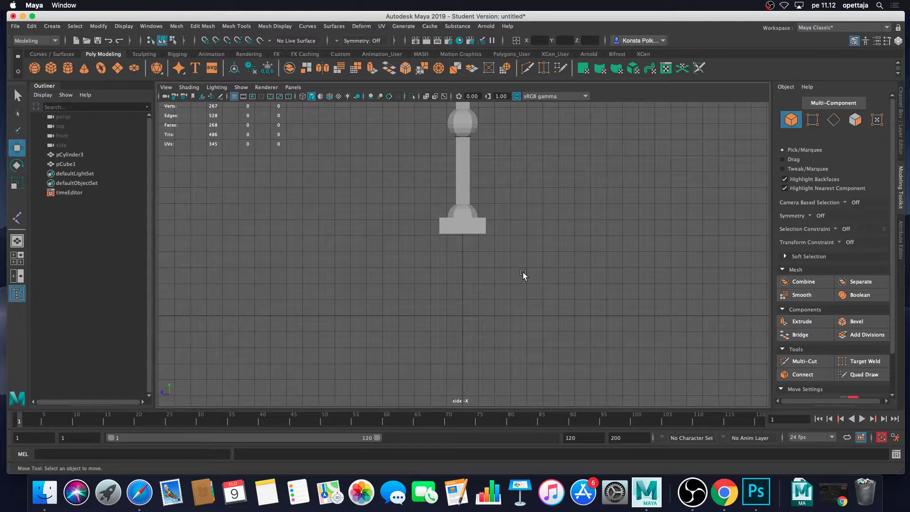
{"action": "key", "text": "space"}
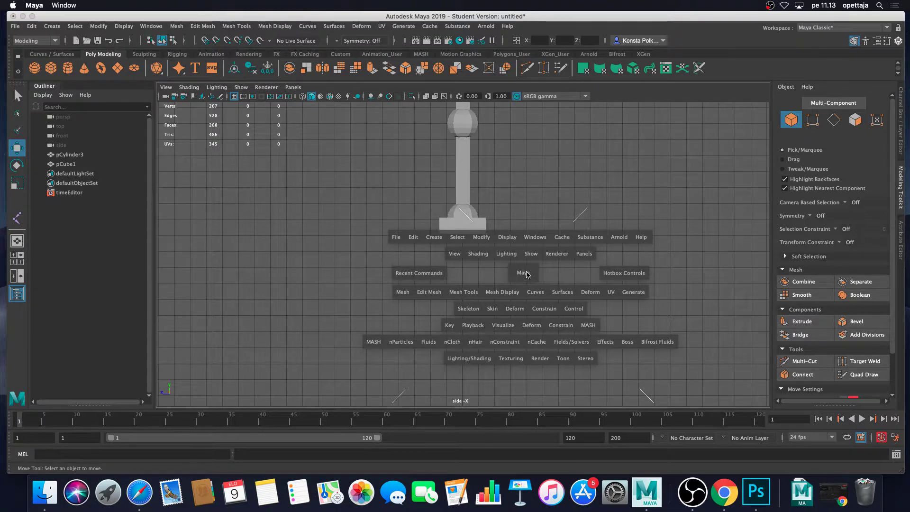
{"action": "left_click", "coordinate": [436, 239]}
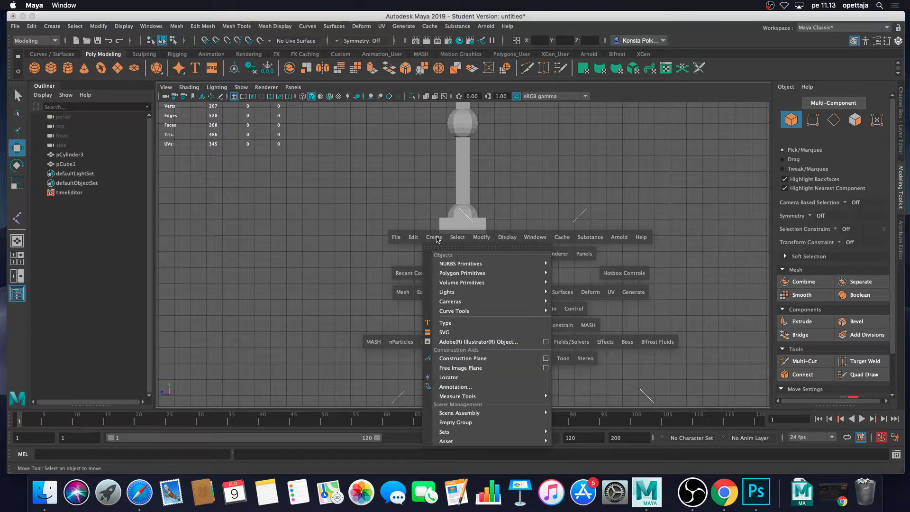
{"action": "mouse_move", "coordinate": [493, 275]}
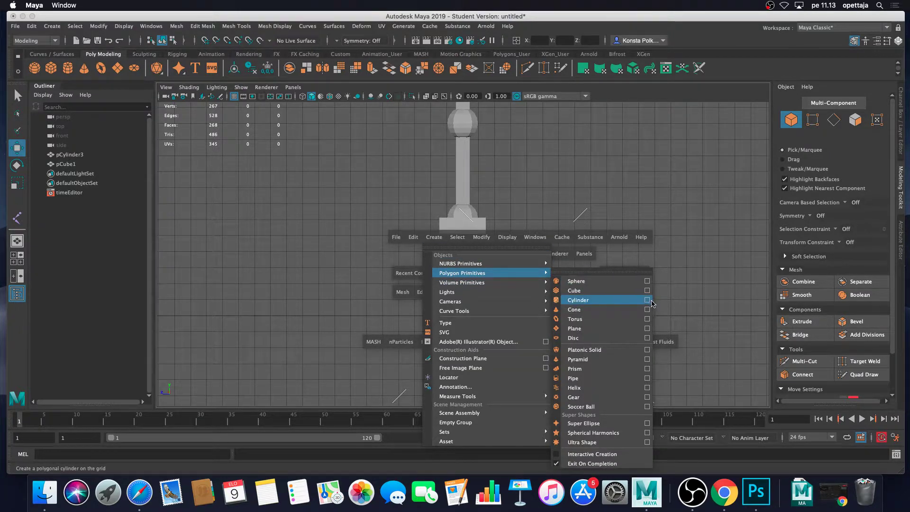
{"action": "left_click", "coordinate": [647, 300]}
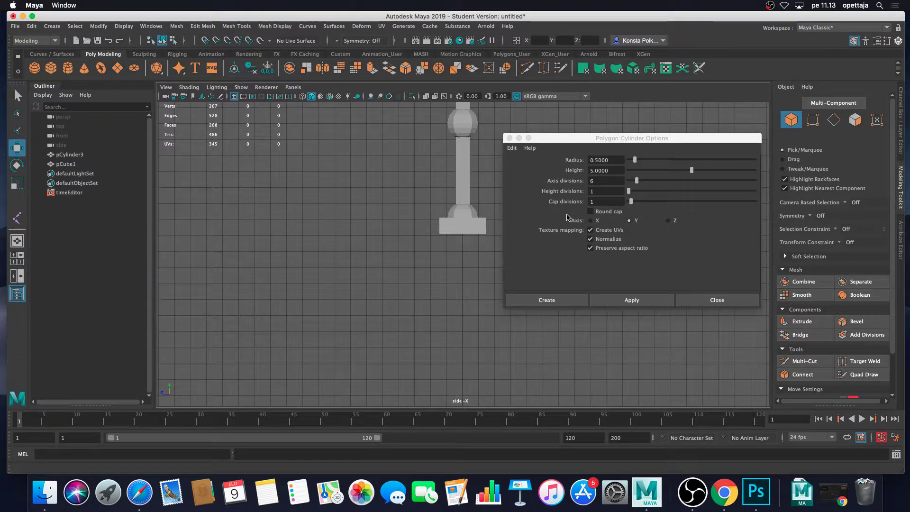
{"action": "left_click", "coordinate": [620, 161]}
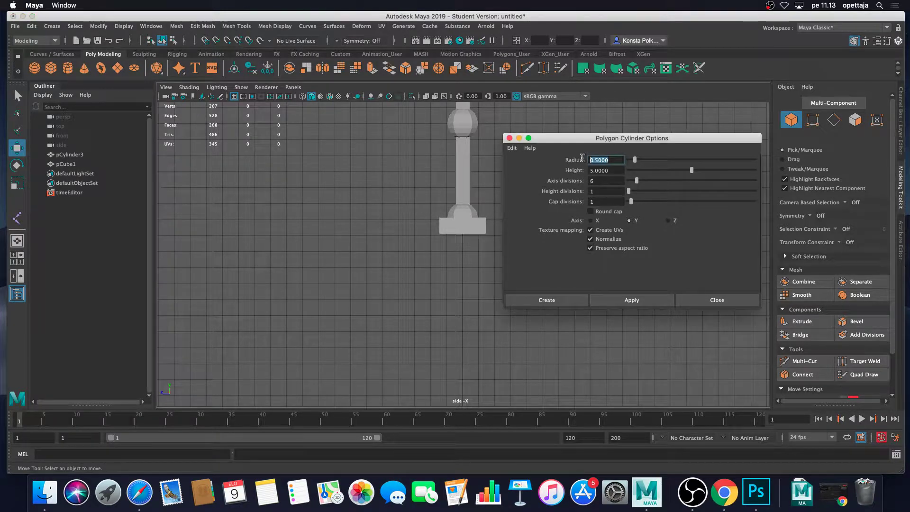
{"action": "type", "text": "1"}
{"action": "left_click", "coordinate": [619, 170]}
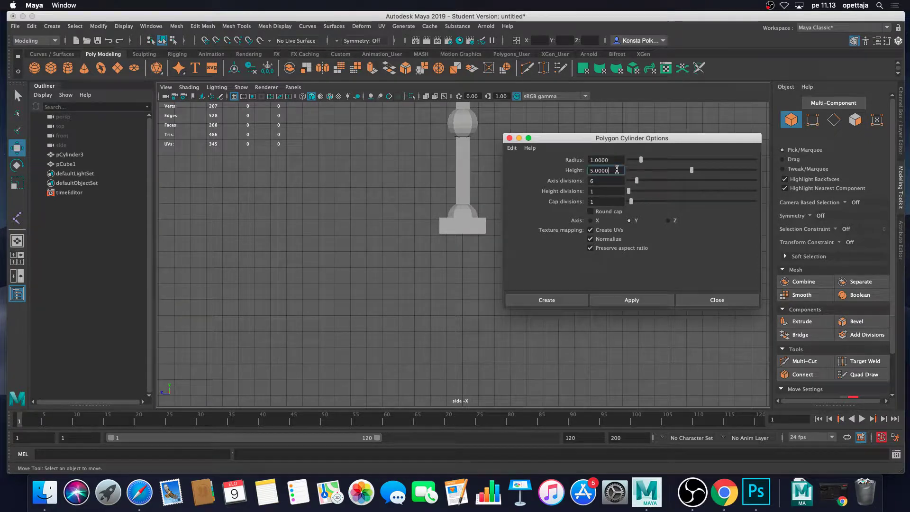
{"action": "left_click_drag", "start_coordinate": [624, 170], "coordinate": [575, 174]}
{"action": "type", "text": "3"}
Step: Set the cylinder to 10 axis divisions along the X axis and create it, keeping its options open
{"action": "left_click_drag", "start_coordinate": [610, 141], "coordinate": [560, 143]}
{"action": "left_click", "coordinate": [546, 181]}
{"action": "double_click", "coordinate": [546, 181]}
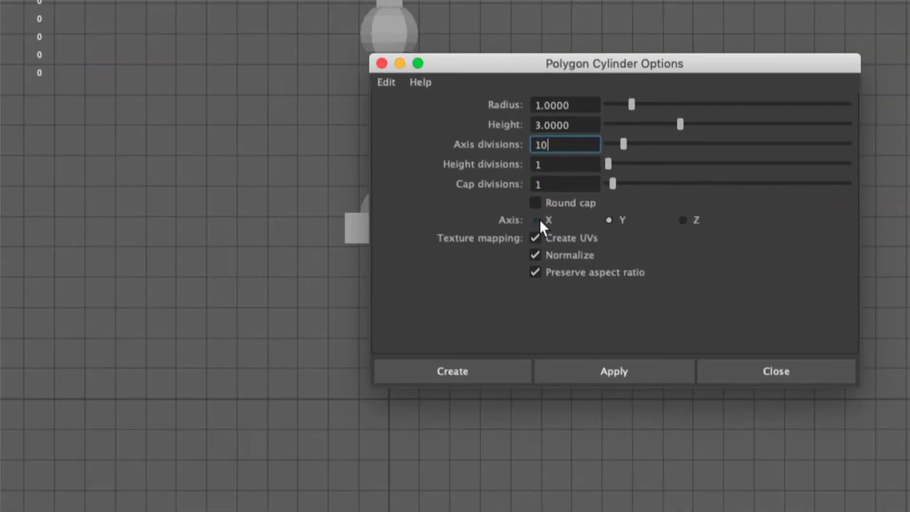
{"action": "left_click", "coordinate": [541, 221]}
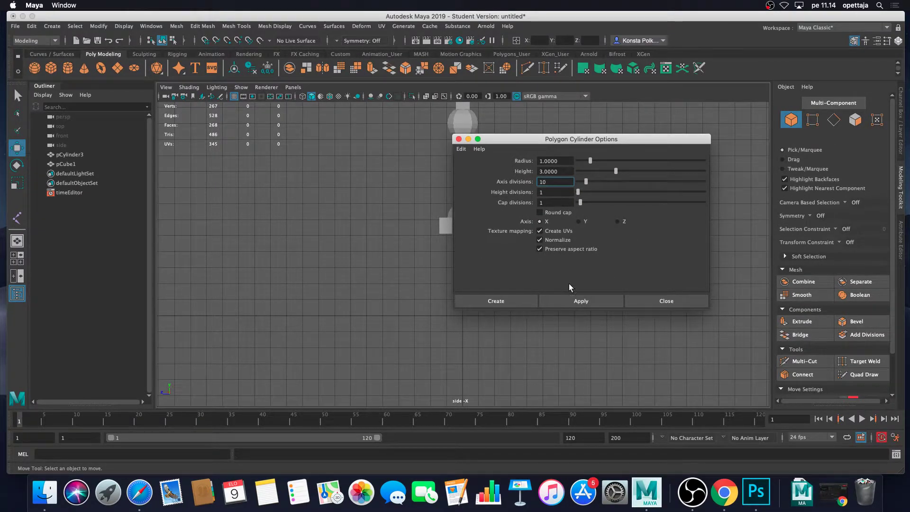
{"action": "left_click_drag", "start_coordinate": [581, 140], "coordinate": [703, 152]}
{"action": "left_click", "coordinate": [707, 314]}
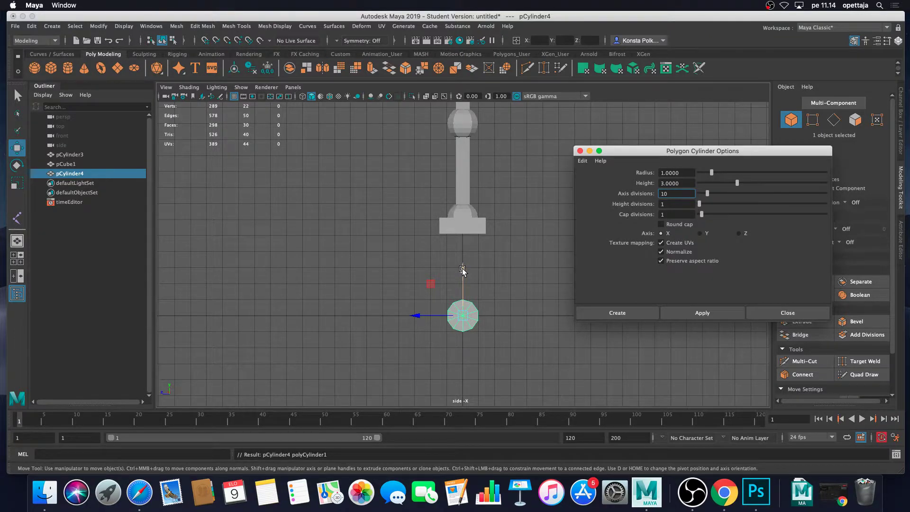
Step: Move the cylinder to about Y 5.63 and Z 2.19 so it sits at the block's side, and close the cylinder options
{"action": "left_click_drag", "start_coordinate": [464, 274], "coordinate": [466, 183]}
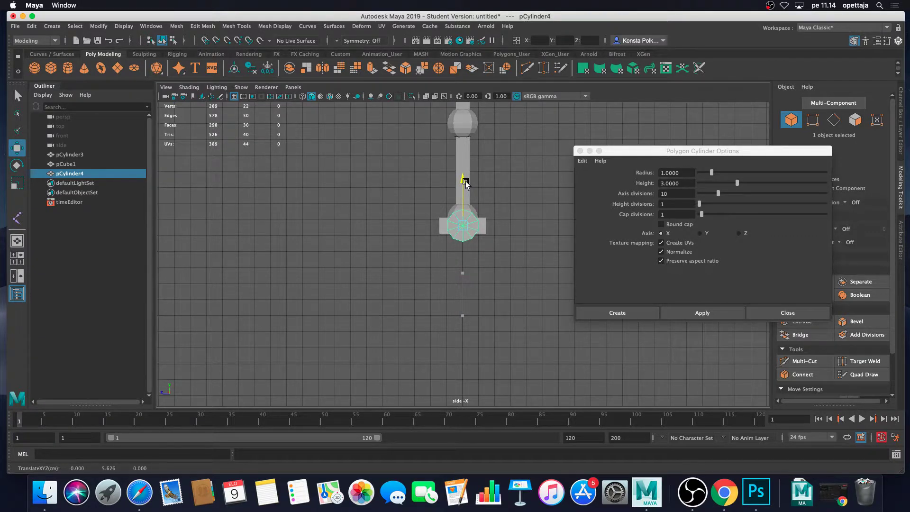
{"action": "left_click_drag", "start_coordinate": [421, 226], "coordinate": [385, 223]}
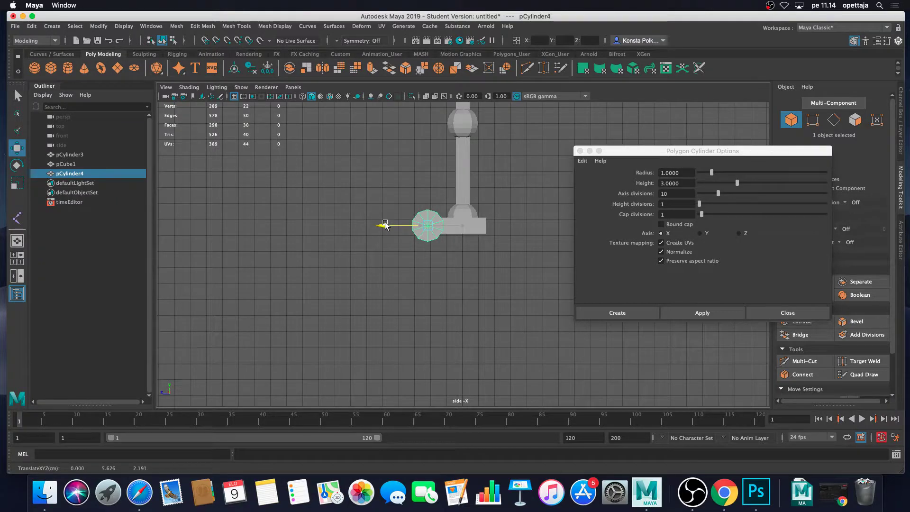
{"action": "left_click_drag", "start_coordinate": [385, 225], "coordinate": [386, 225]}
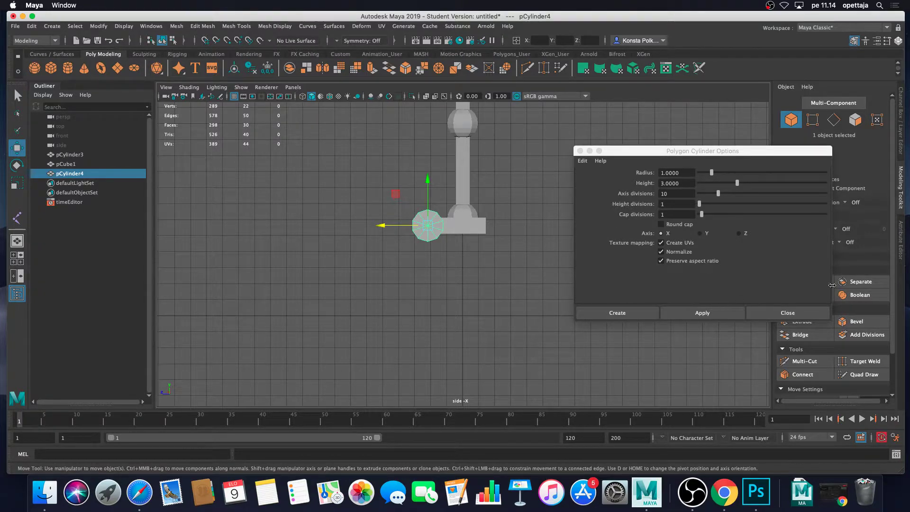
{"action": "left_click_drag", "start_coordinate": [714, 152], "coordinate": [577, 153]}
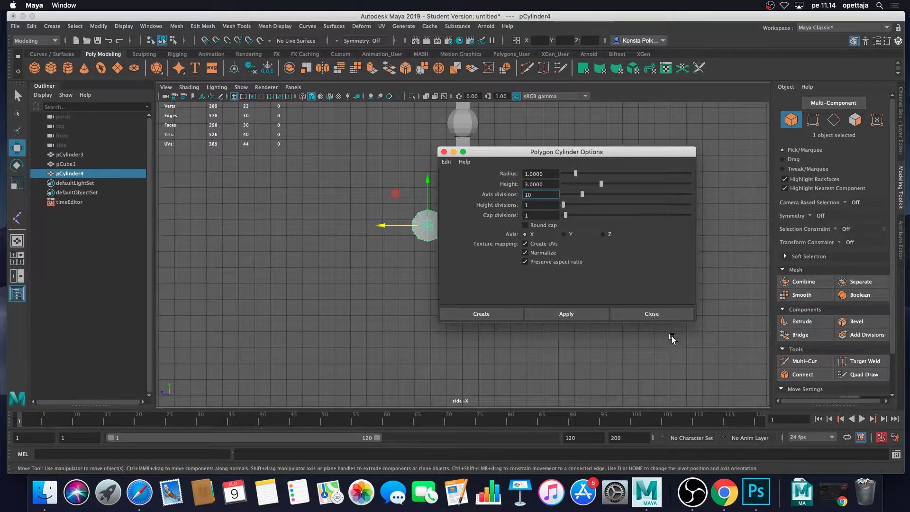
{"action": "left_click", "coordinate": [667, 313]}
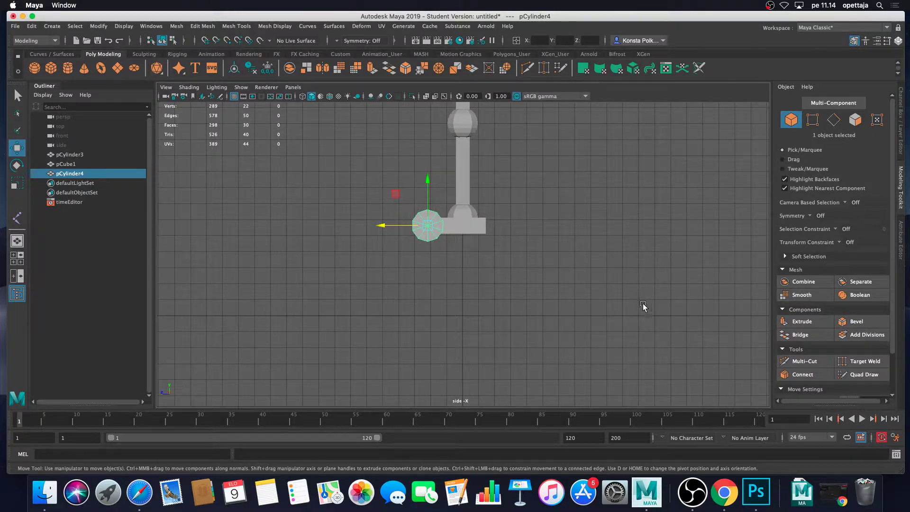
Step: Switch to the perspective view and display the cylinder's transform values in the Channel Box
{"action": "key", "text": "space"}
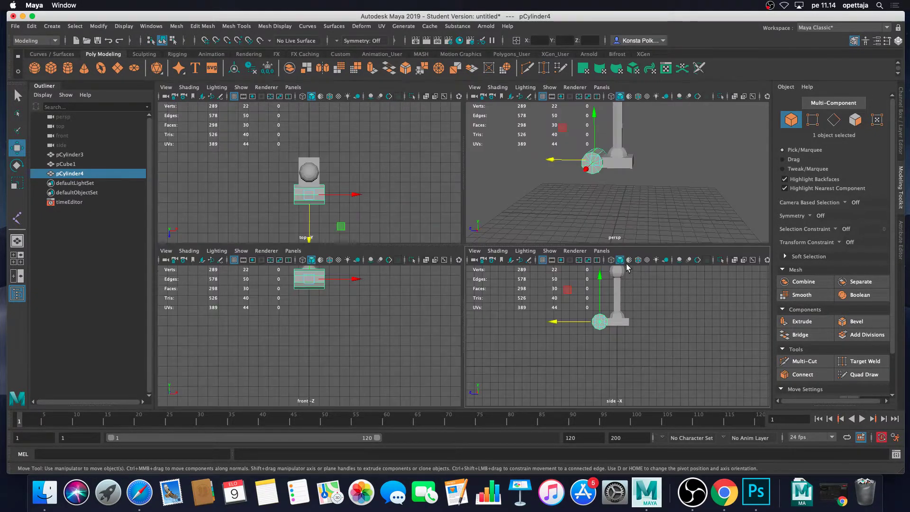
{"action": "key", "text": "space"}
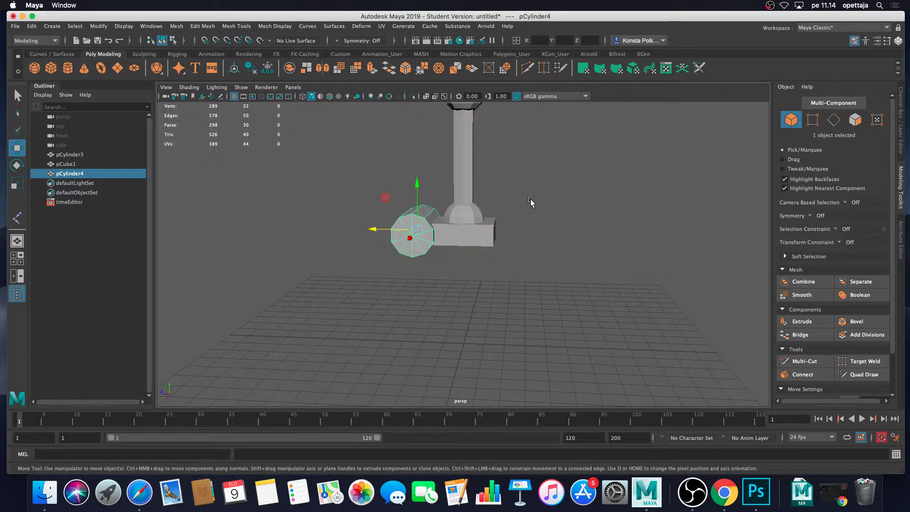
{"action": "left_click_drag", "start_coordinate": [530, 199], "coordinate": [553, 209], "text": "alt"}
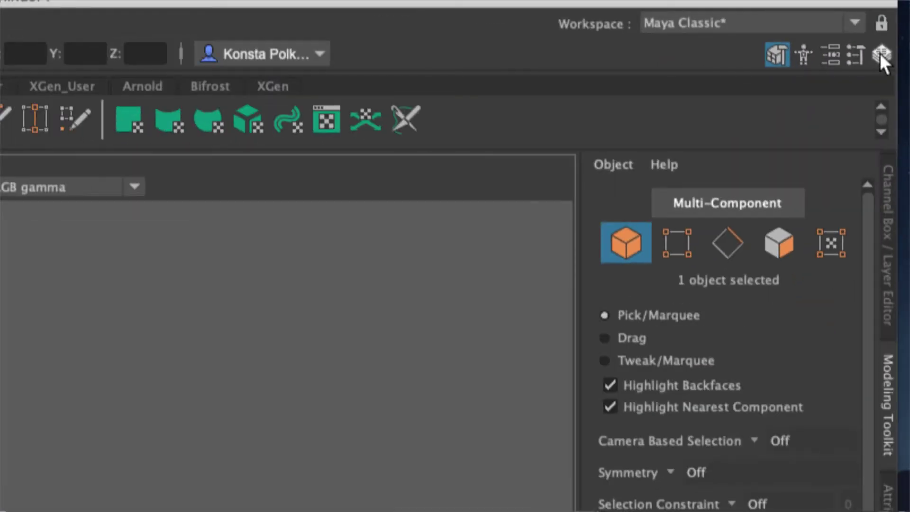
{"action": "left_click", "coordinate": [881, 54]}
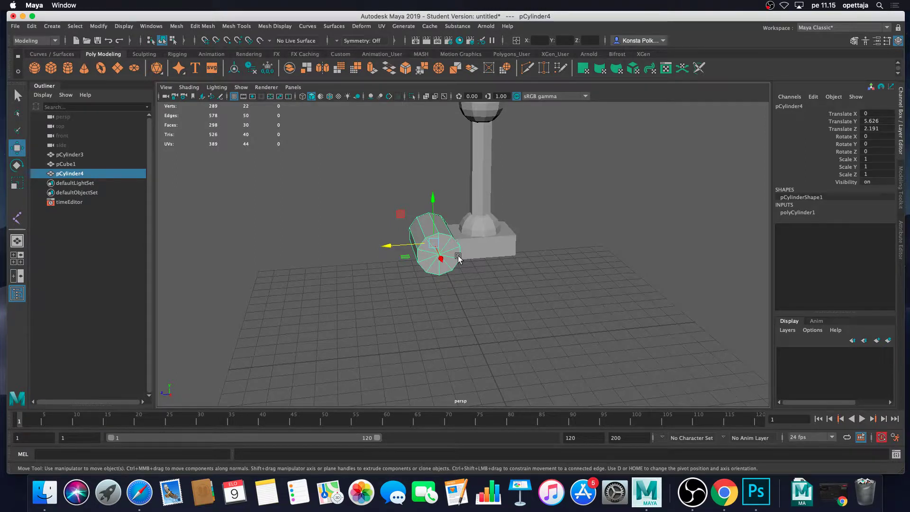
Step: Duplicate the cylinder in place and undo the duplication
{"action": "key", "text": "ctrl+d"}
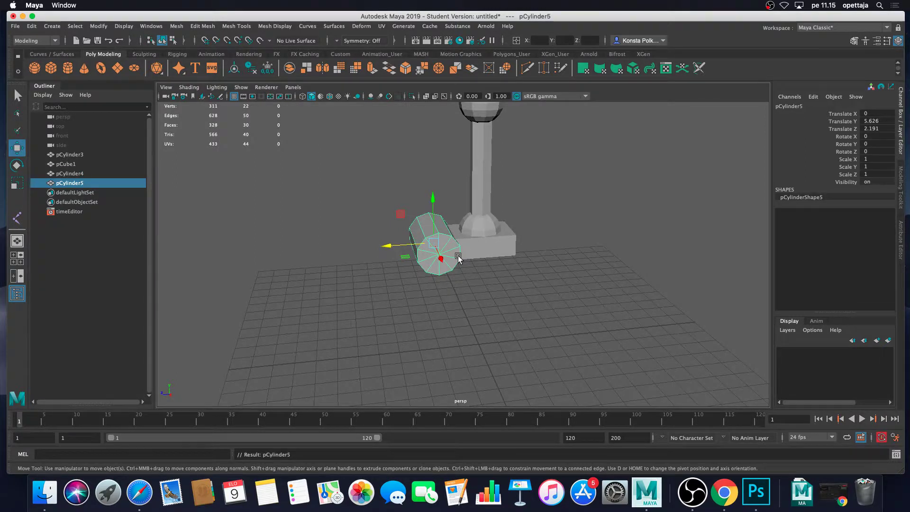
{"action": "key", "text": "ctrl+z"}
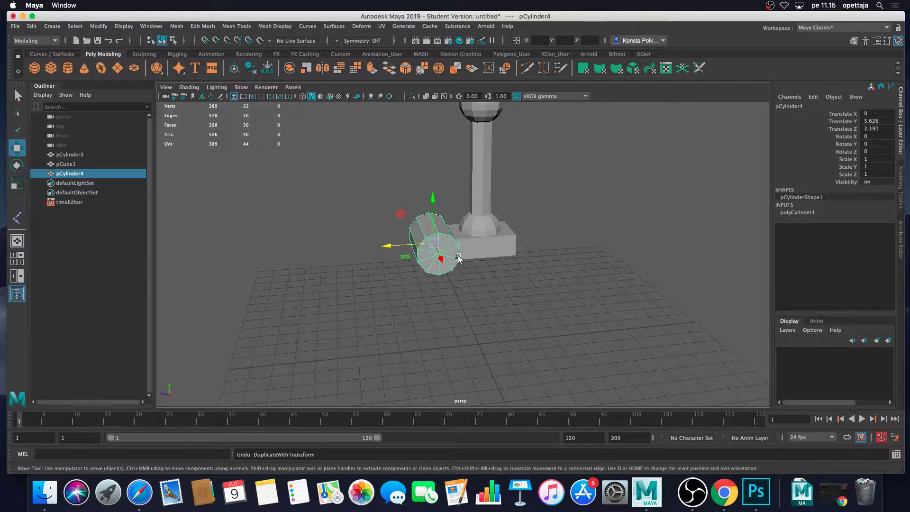
Step: Switch the cylinder to face selection and select the two adjacent faces along its underside
{"action": "mouse_move", "coordinate": [470, 298]}
{"action": "left_mouse_down", "text": "alt"}
{"action": "mouse_move", "coordinate": [459, 289]}
{"action": "mouse_move", "coordinate": [459, 269]}
{"action": "mouse_move", "coordinate": [462, 307]}
{"action": "left_mouse_up", "text": "alt"}
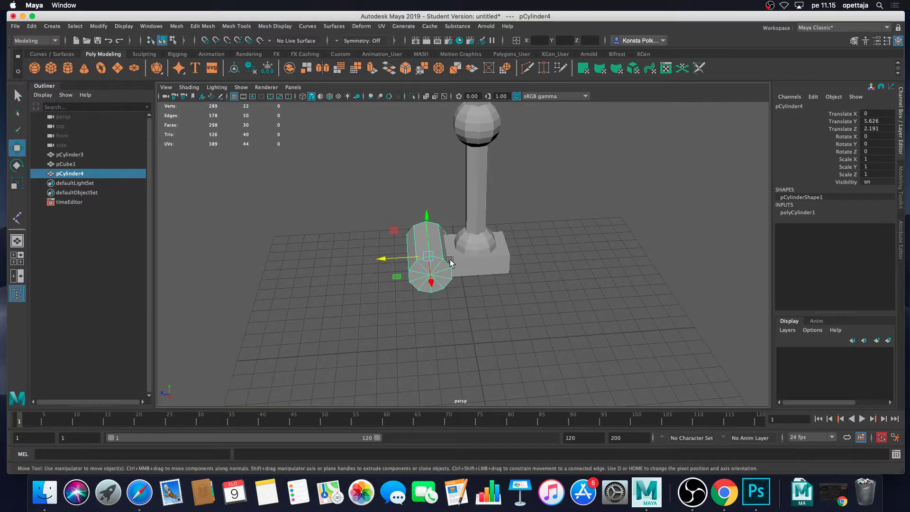
{"action": "right_click", "coordinate": [435, 226]}
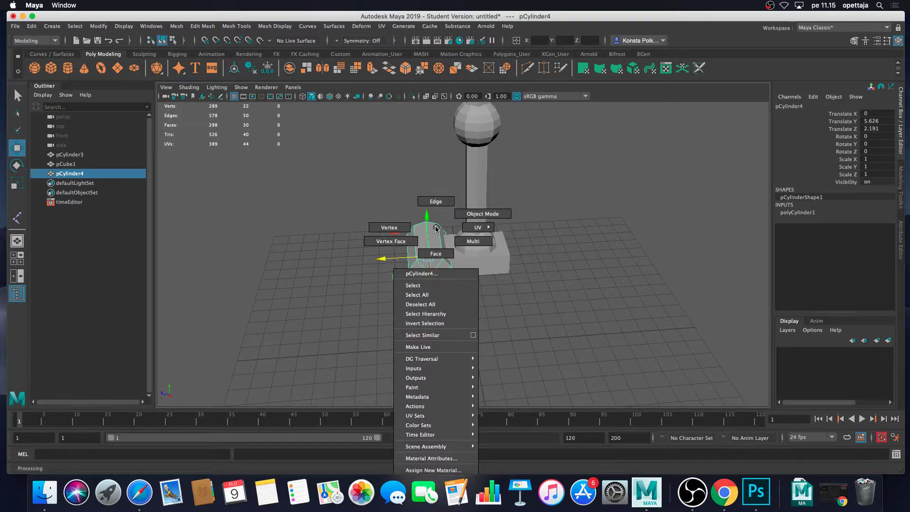
{"action": "left_click", "coordinate": [435, 255]}
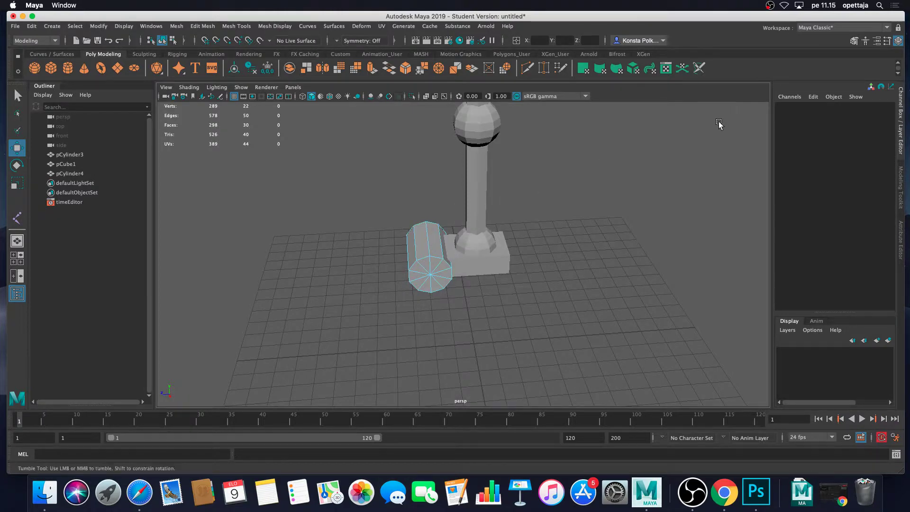
{"action": "left_click_drag", "start_coordinate": [717, 123], "coordinate": [585, 155], "text": "alt"}
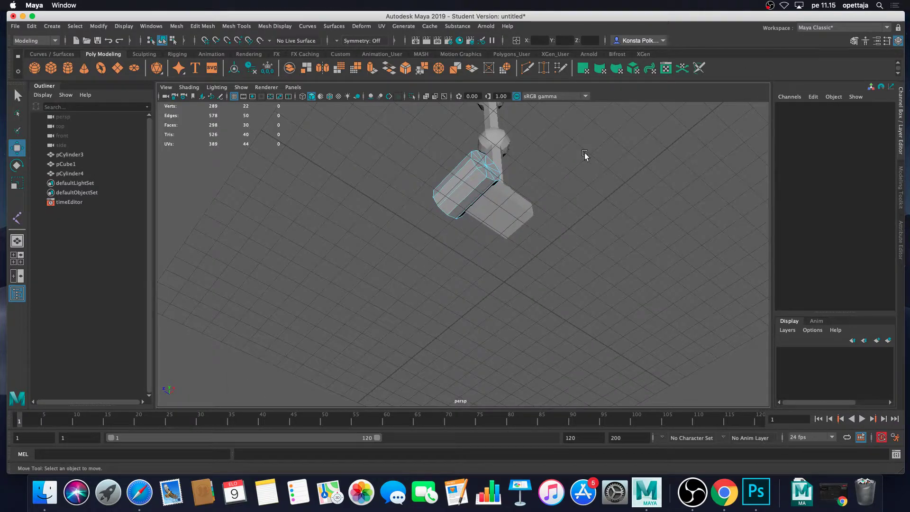
{"action": "left_click", "coordinate": [474, 192]}
{"action": "scroll", "coordinate": [489, 187], "scroll_direction": "up", "scroll_amount": 2}
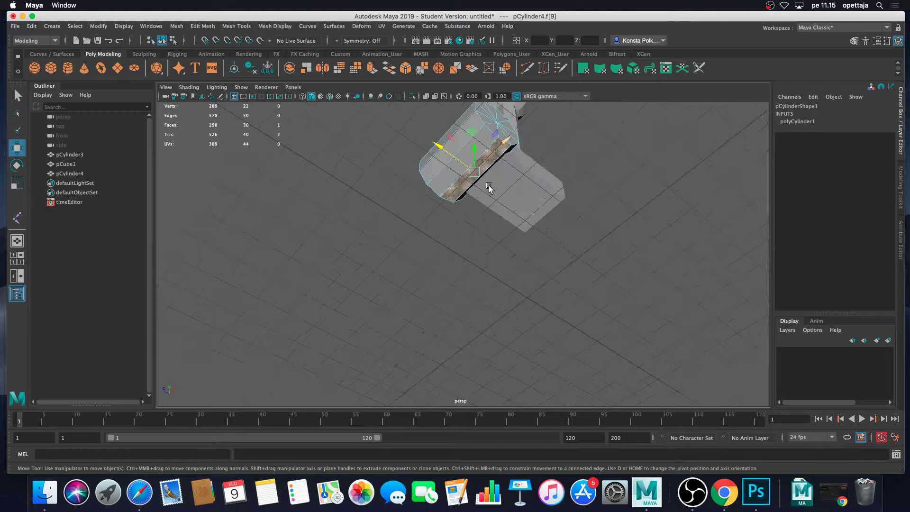
{"action": "left_click", "coordinate": [488, 124], "text": "shift"}
{"action": "left_click_drag", "start_coordinate": [488, 124], "coordinate": [495, 178], "text": "alt"}
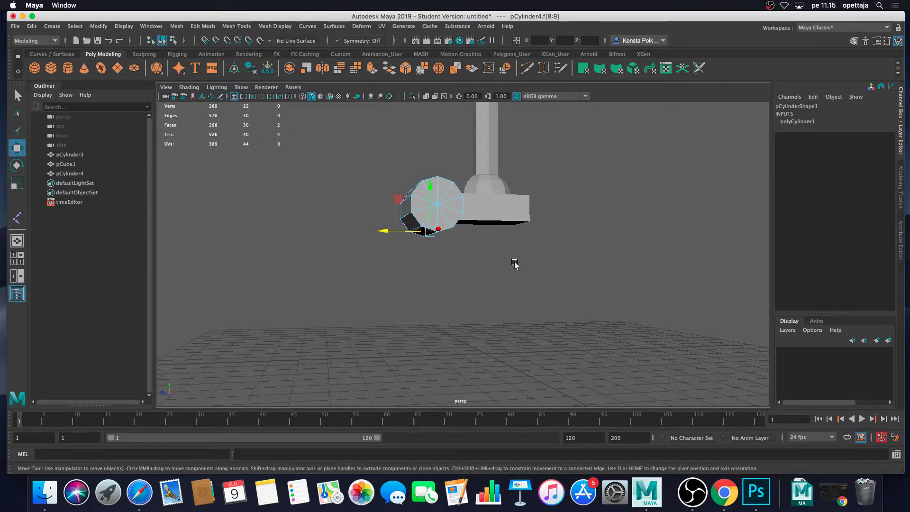
Step: Extrude the two underside faces and pull them straight down to about Y 0.91, forming a long leg that ends above the grid
{"action": "left_click_drag", "start_coordinate": [511, 294], "coordinate": [525, 281], "text": "alt"}
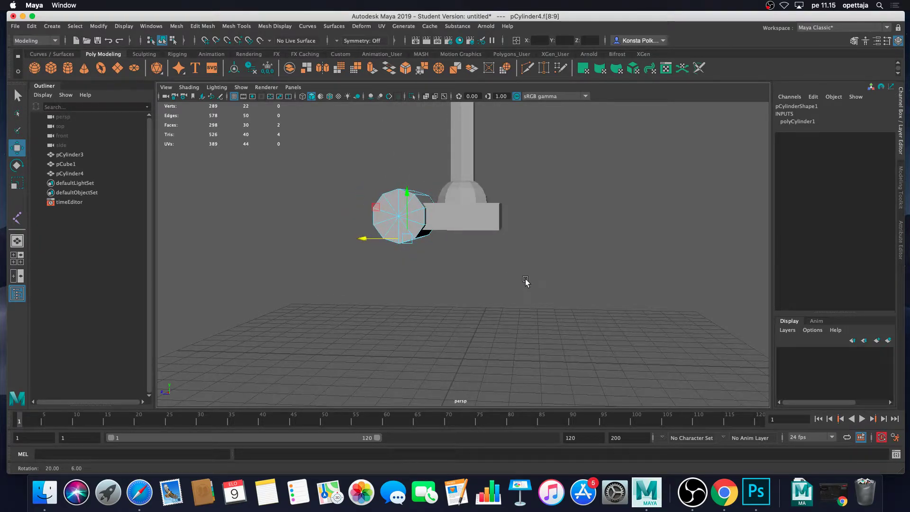
{"action": "left_click_drag", "start_coordinate": [455, 266], "coordinate": [476, 257], "text": "alt"}
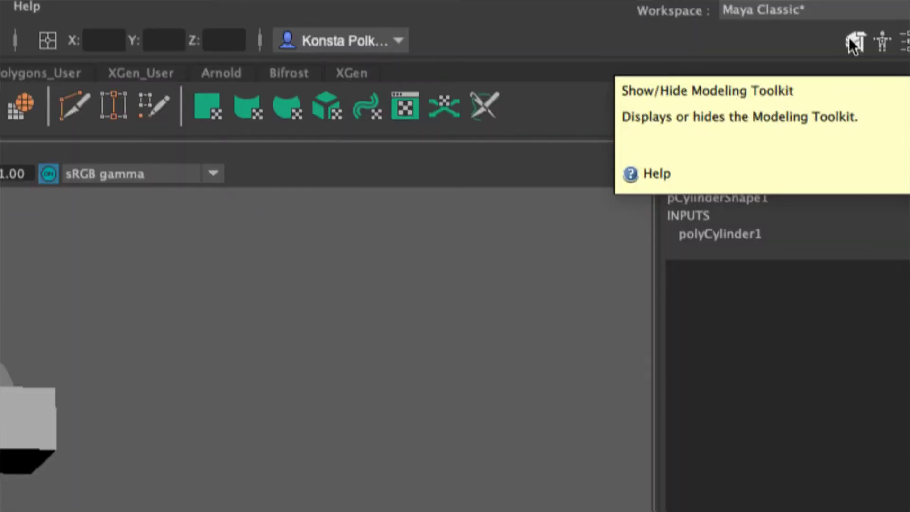
{"action": "left_click", "coordinate": [780, 41]}
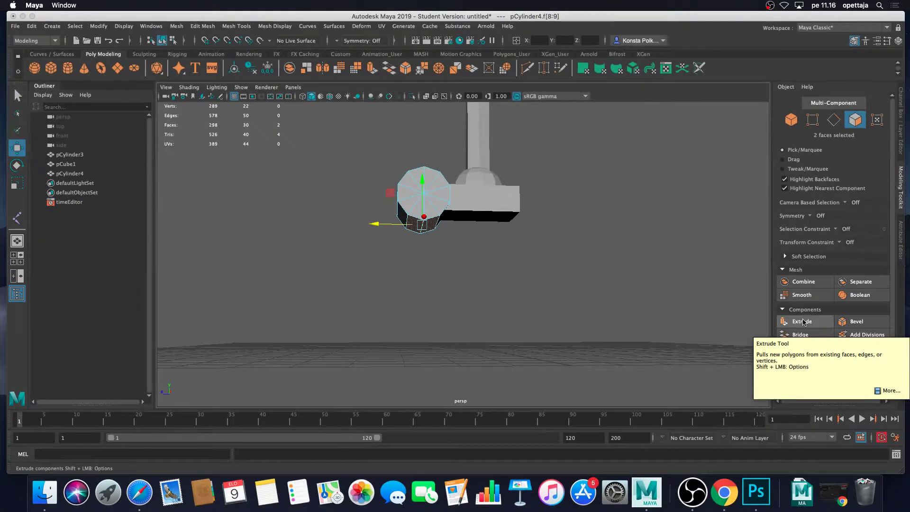
{"action": "left_click", "coordinate": [804, 322]}
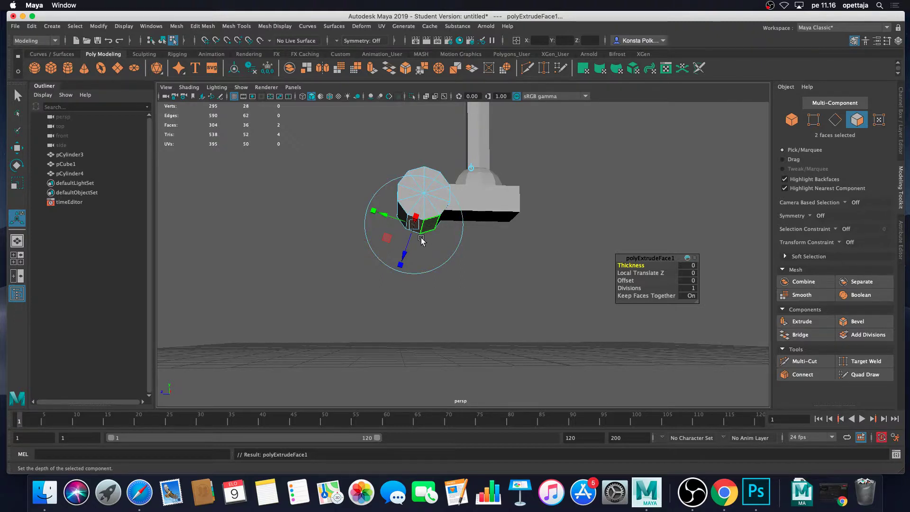
{"action": "key", "text": "w"}
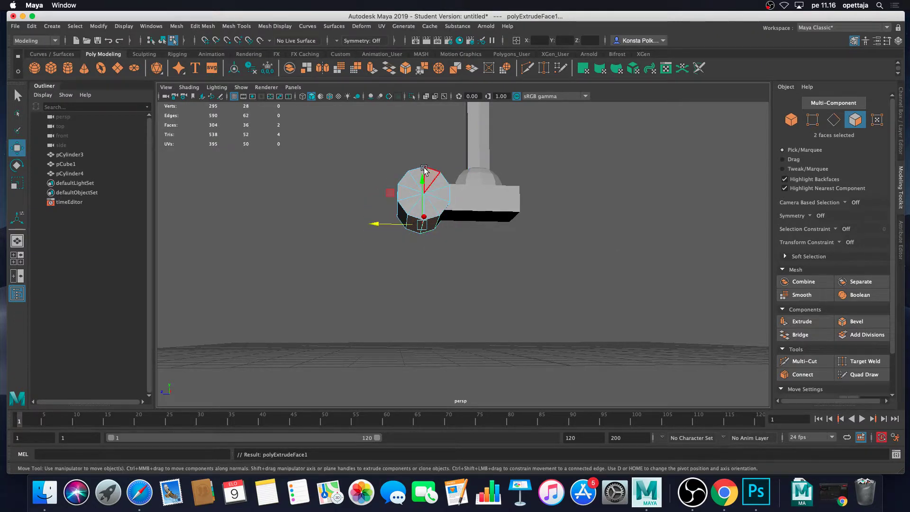
{"action": "left_click_drag", "start_coordinate": [422, 182], "coordinate": [421, 263]}
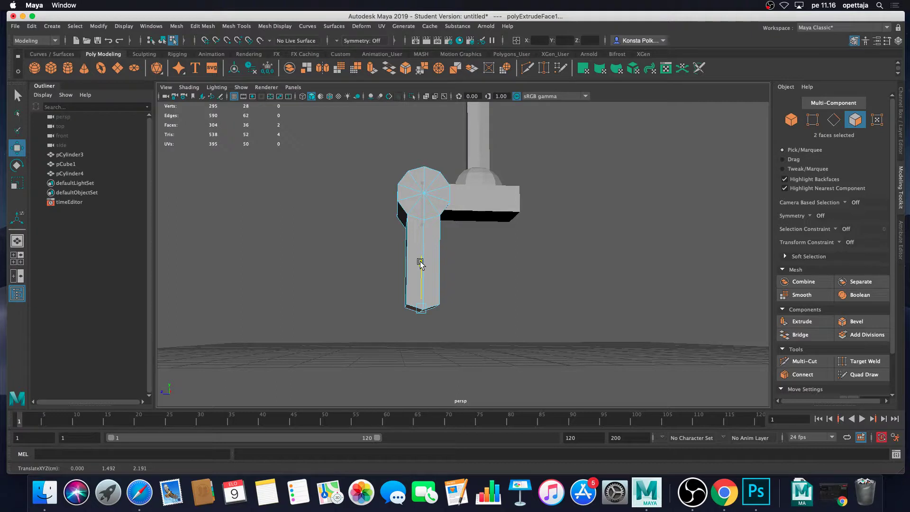
{"action": "left_click_drag", "start_coordinate": [421, 263], "coordinate": [421, 277]}
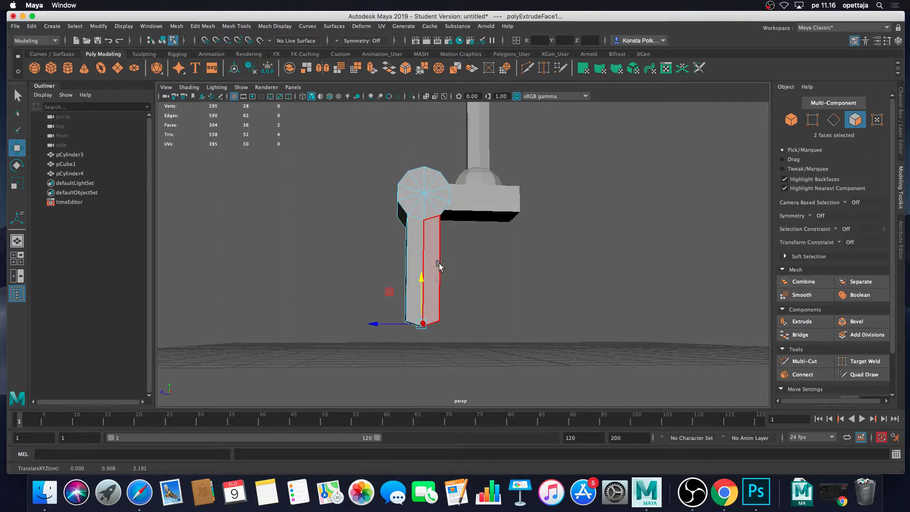
Step: Scale the two extruded end faces along the vertical axis until the leg's lower end is flat
{"action": "left_click_drag", "start_coordinate": [422, 275], "coordinate": [457, 279], "text": "alt"}
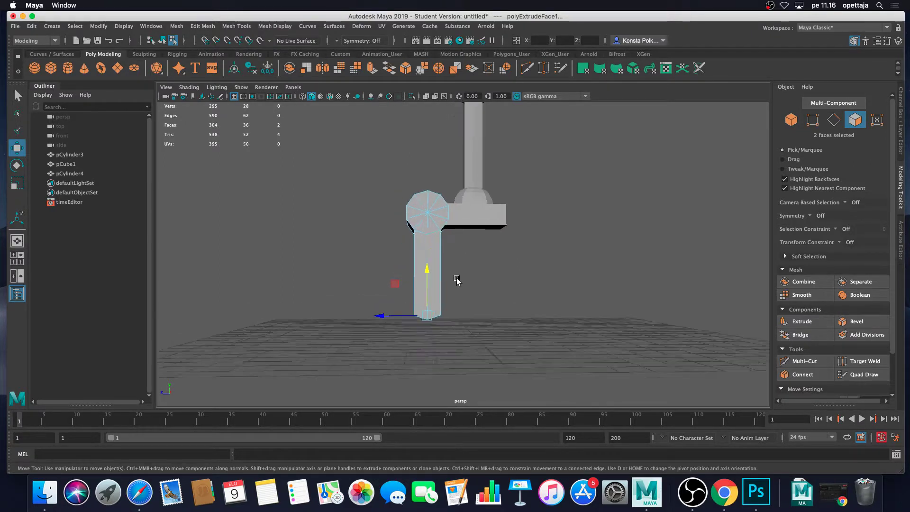
{"action": "right_click_drag", "start_coordinate": [457, 279], "coordinate": [451, 291], "text": "alt"}
{"action": "middle_click_drag", "start_coordinate": [450, 291], "coordinate": [467, 265], "text": "alt"}
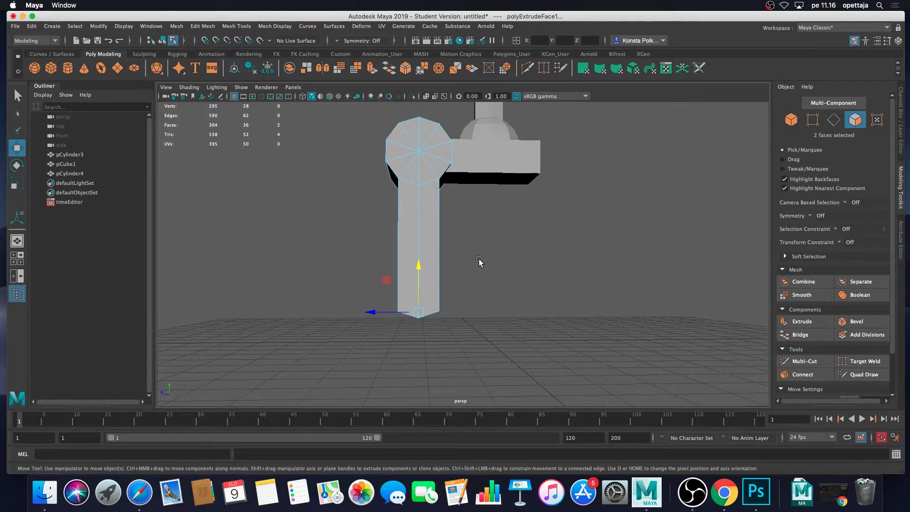
{"action": "left_click_drag", "start_coordinate": [479, 273], "coordinate": [483, 299], "text": "alt"}
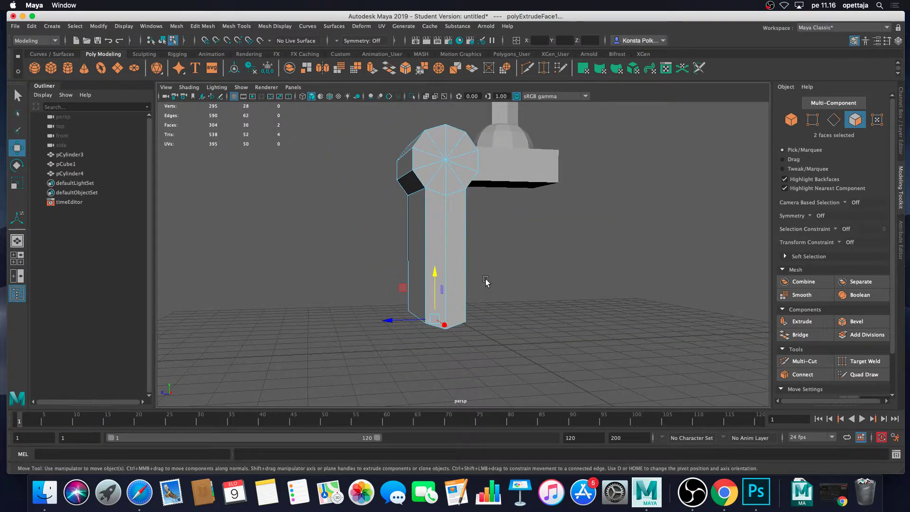
{"action": "key", "text": "r"}
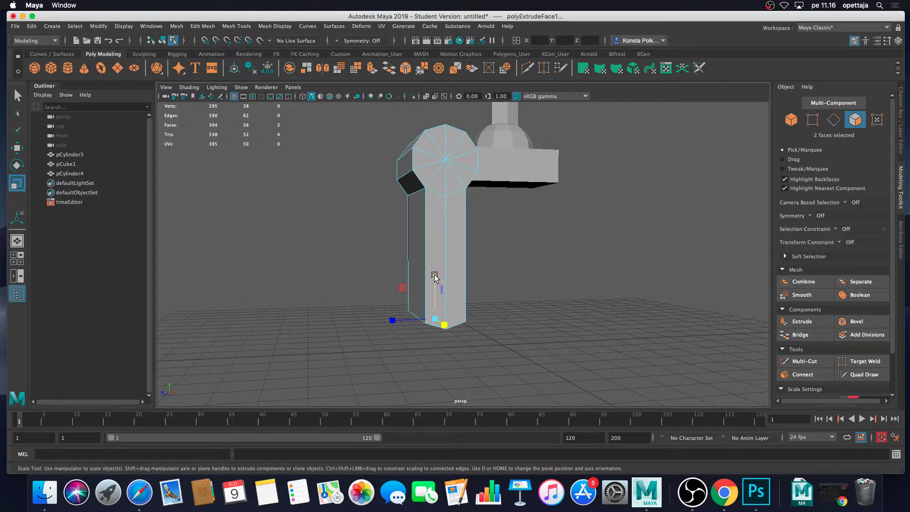
{"action": "left_click_drag", "start_coordinate": [436, 278], "coordinate": [432, 342]}
{"action": "key", "text": "w"}
Step: Rotate the leg's end faces so the bottom slants, with its lower edge on the cube's side
{"action": "left_click_drag", "start_coordinate": [494, 318], "coordinate": [492, 302], "text": "alt"}
{"action": "left_click_drag", "start_coordinate": [490, 258], "coordinate": [521, 315], "text": "alt"}
{"action": "mouse_move", "coordinate": [465, 309]}
{"action": "left_mouse_down", "text": "alt"}
{"action": "mouse_move", "coordinate": [459, 296]}
{"action": "mouse_move", "coordinate": [471, 298]}
{"action": "left_mouse_up", "text": "alt"}
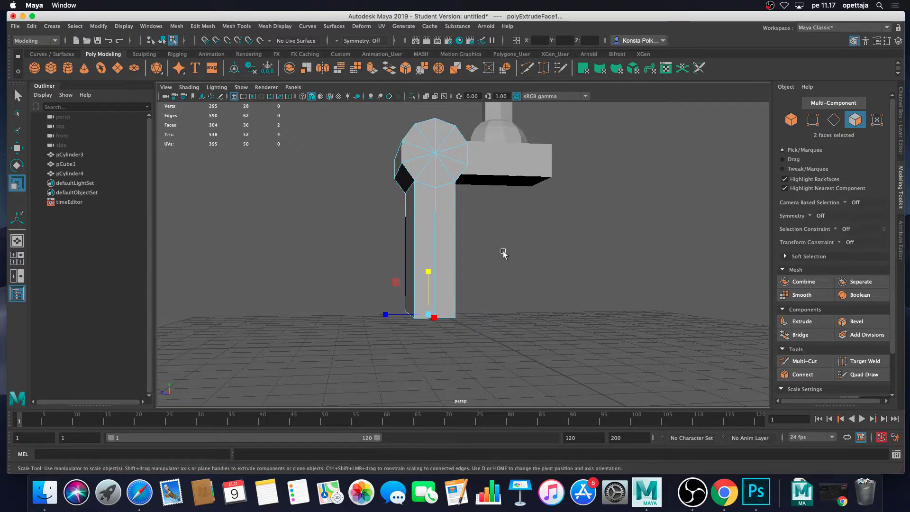
{"action": "key", "text": "e"}
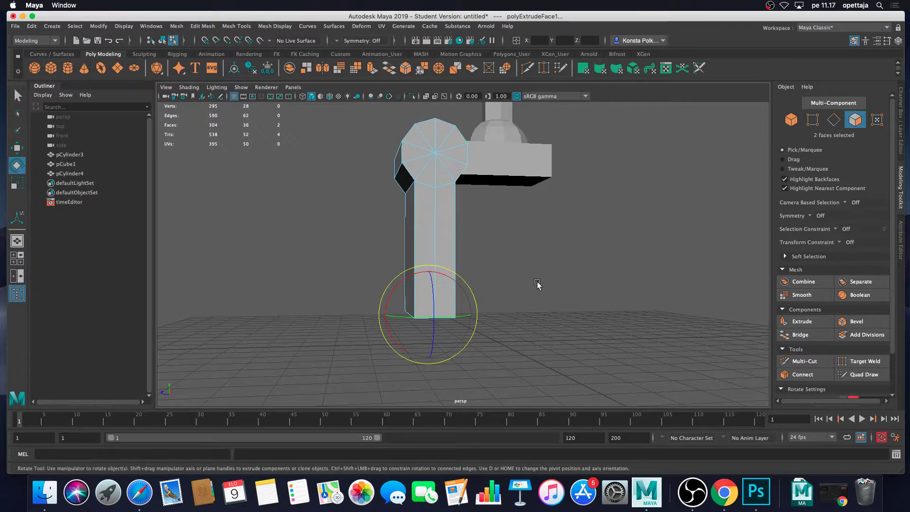
{"action": "left_click_drag", "start_coordinate": [537, 284], "coordinate": [546, 287], "text": "alt"}
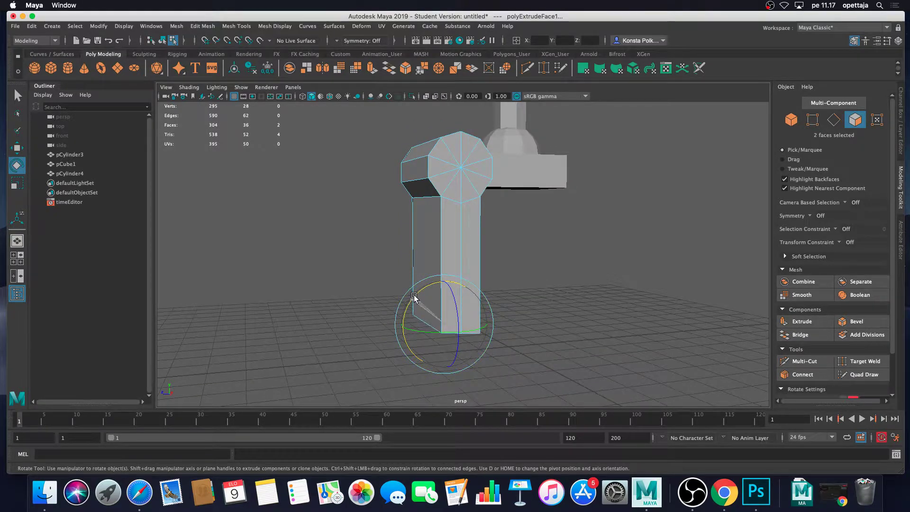
{"action": "left_click_drag", "start_coordinate": [414, 297], "coordinate": [427, 286]}
{"action": "left_click_drag", "start_coordinate": [517, 268], "coordinate": [490, 262], "text": "alt"}
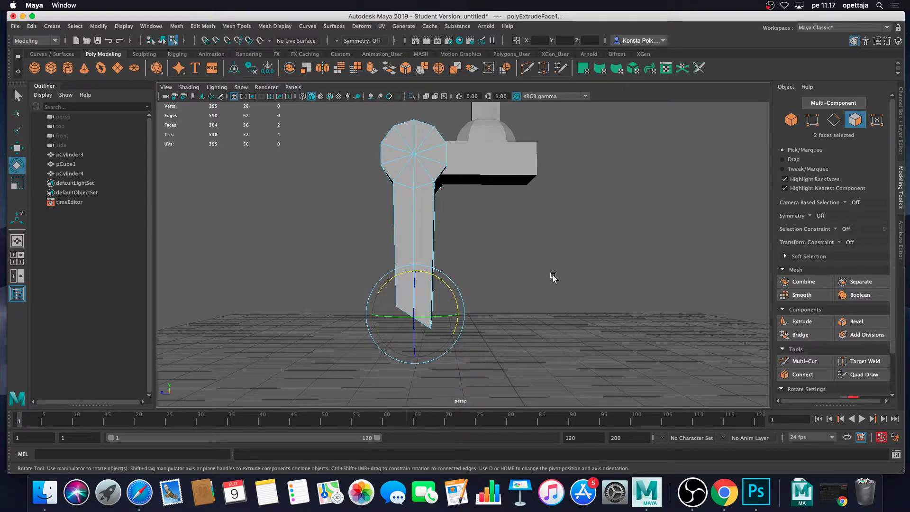
Step: Extrude the slanted end faces and pull them down to add a short segment at the bottom of the leg
{"action": "key", "text": "w"}
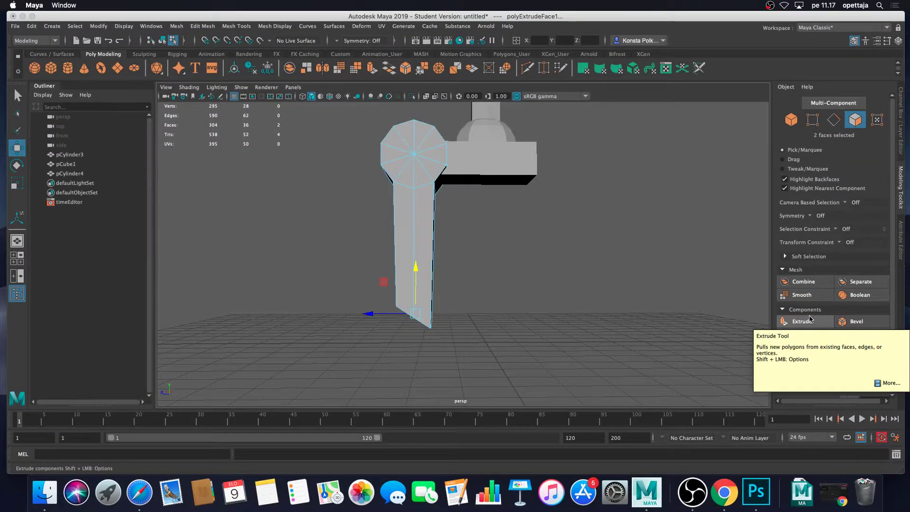
{"action": "left_click", "coordinate": [811, 323]}
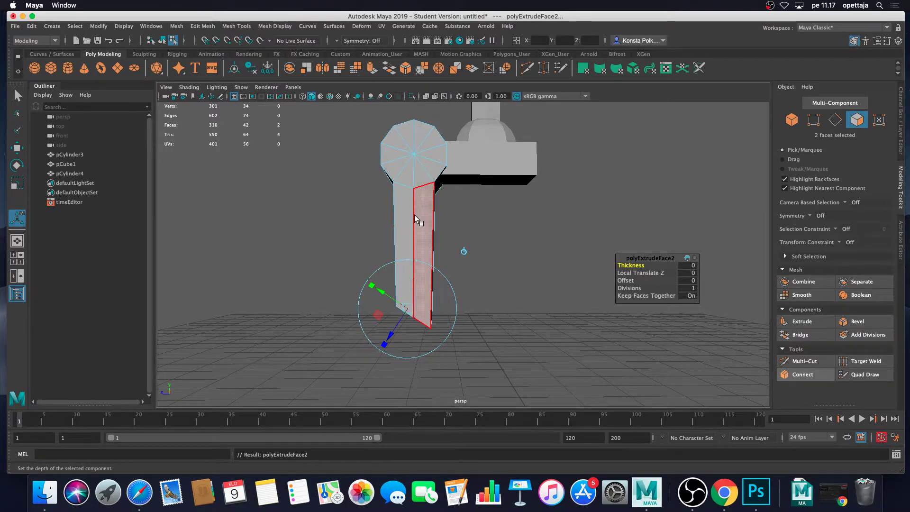
{"action": "key", "text": "w"}
{"action": "left_click_drag", "start_coordinate": [413, 268], "coordinate": [446, 293]}
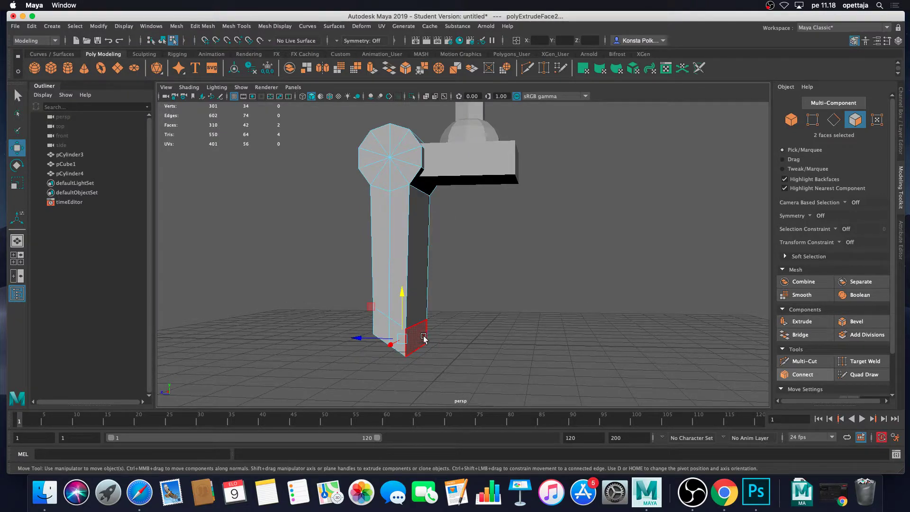
Step: Select the short segment's face on the cube's side and extrude it inward with a Local Translate Z of about 1.435
{"action": "mouse_move", "coordinate": [457, 349]}
{"action": "left_mouse_down", "text": "alt"}
{"action": "mouse_move", "coordinate": [504, 336]}
{"action": "mouse_move", "coordinate": [442, 350]}
{"action": "left_mouse_up", "text": "alt"}
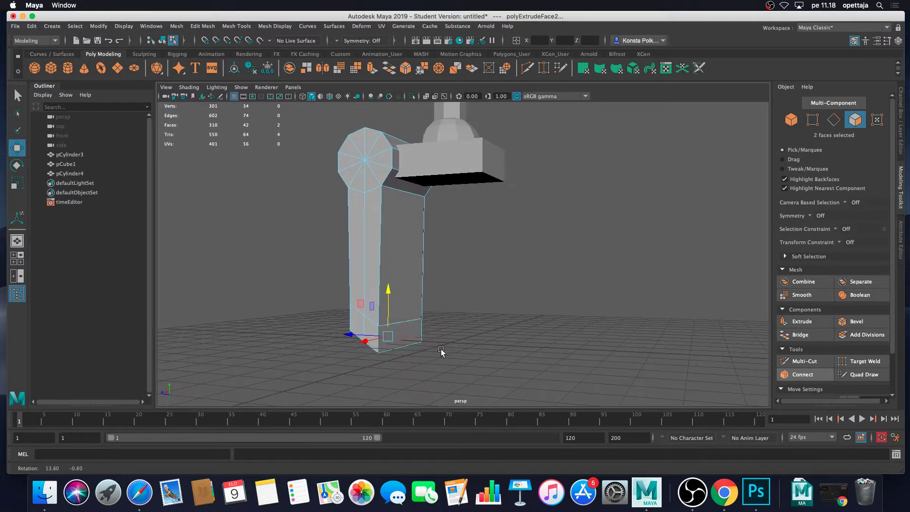
{"action": "left_click", "coordinate": [410, 335]}
{"action": "left_click_drag", "start_coordinate": [467, 294], "coordinate": [494, 297], "text": "alt"}
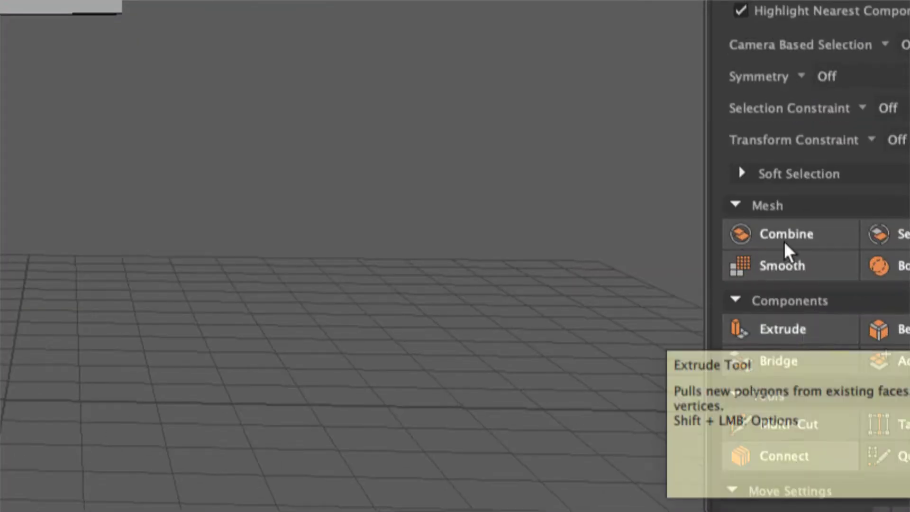
{"action": "left_click", "coordinate": [785, 328]}
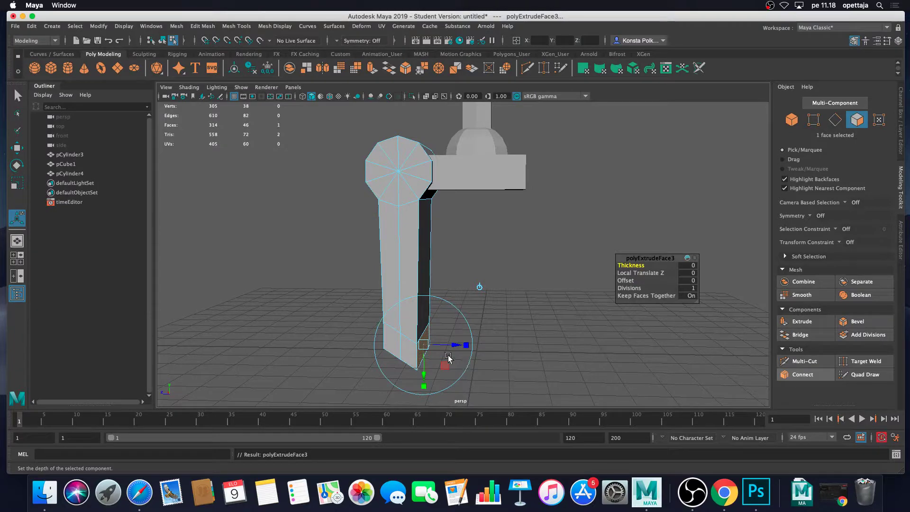
{"action": "left_click_drag", "start_coordinate": [438, 344], "coordinate": [499, 348]}
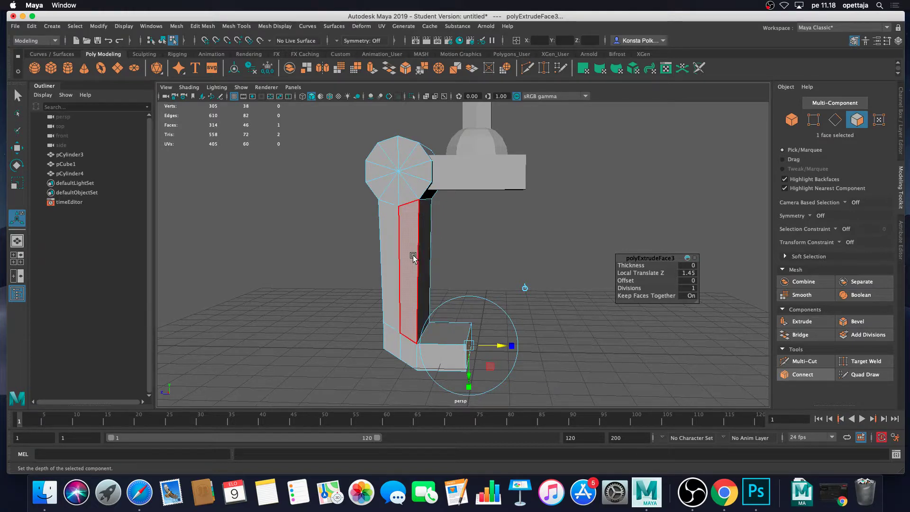
{"action": "left_click_drag", "start_coordinate": [487, 345], "coordinate": [497, 348]}
{"action": "mouse_move", "coordinate": [535, 381]}
{"action": "left_mouse_down", "text": "alt"}
{"action": "mouse_move", "coordinate": [557, 375]}
{"action": "mouse_move", "coordinate": [555, 389]}
{"action": "mouse_move", "coordinate": [575, 357]}
{"action": "mouse_move", "coordinate": [552, 389]}
{"action": "left_mouse_up", "text": "alt"}
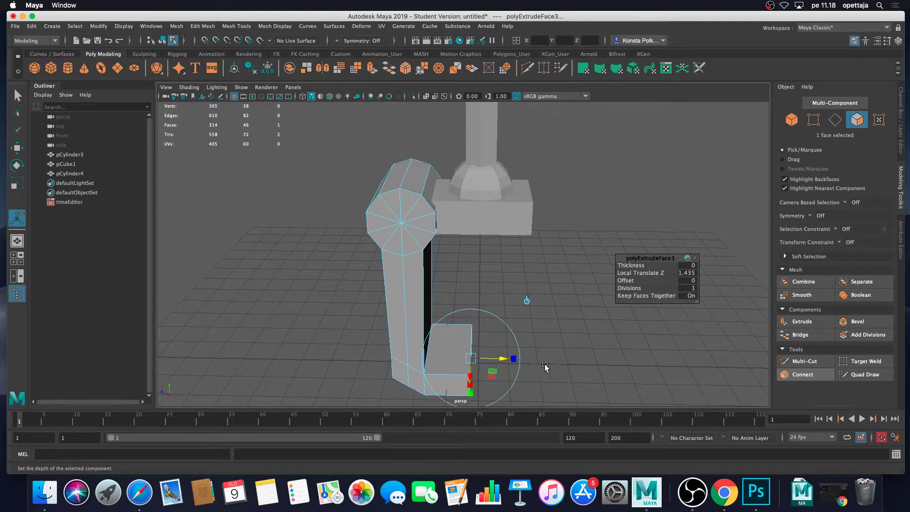
Step: Return the leg to object mode, select it as a whole and show its transform values in the Channel Box
{"action": "key", "text": "q"}
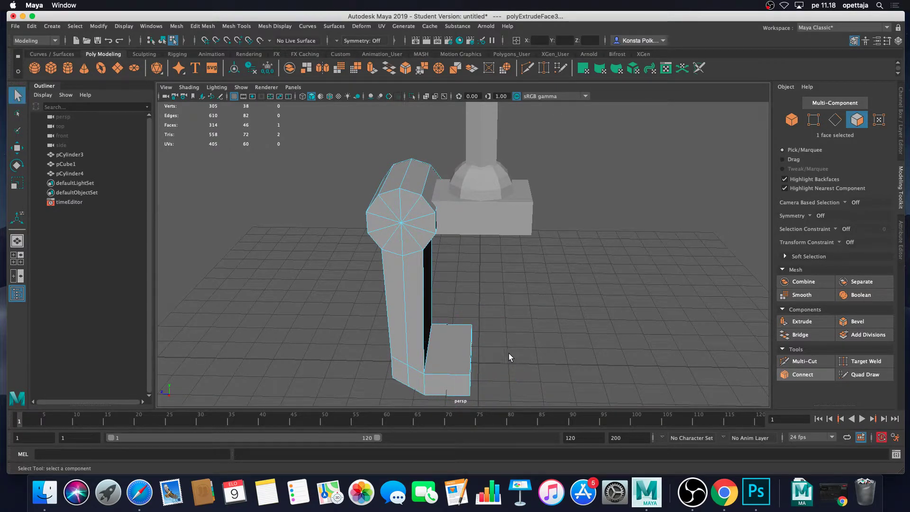
{"action": "scroll", "coordinate": [509, 331], "scroll_direction": "down", "scroll_amount": 6}
{"action": "mouse_move", "coordinate": [509, 332]}
{"action": "left_mouse_down", "text": "alt"}
{"action": "mouse_move", "coordinate": [451, 319]}
{"action": "mouse_move", "coordinate": [504, 319]}
{"action": "mouse_move", "coordinate": [493, 321]}
{"action": "mouse_move", "coordinate": [500, 325]}
{"action": "left_mouse_up", "text": "alt"}
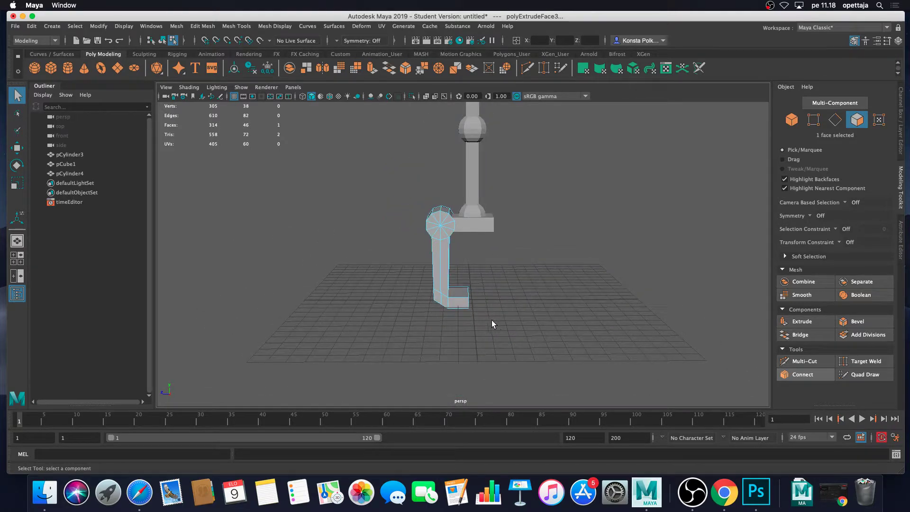
{"action": "right_click", "coordinate": [440, 272]}
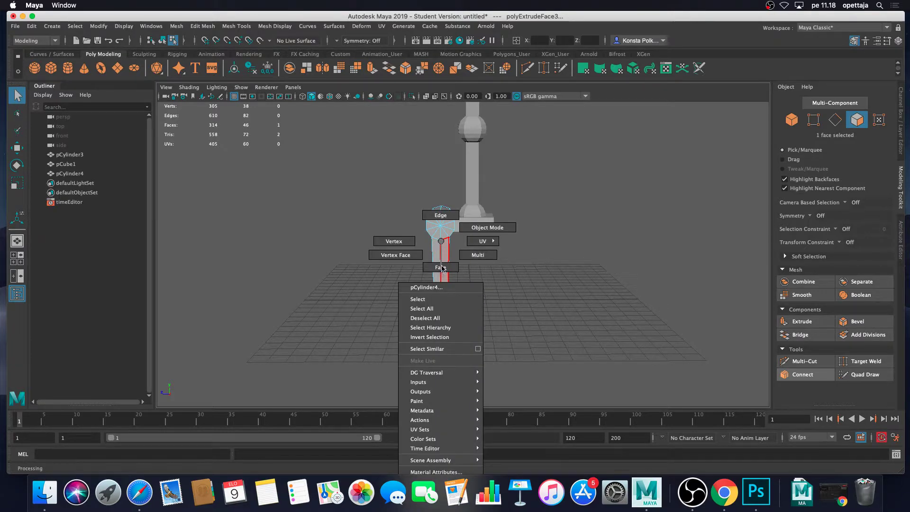
{"action": "left_click", "coordinate": [473, 229]}
{"action": "left_click", "coordinate": [459, 267]}
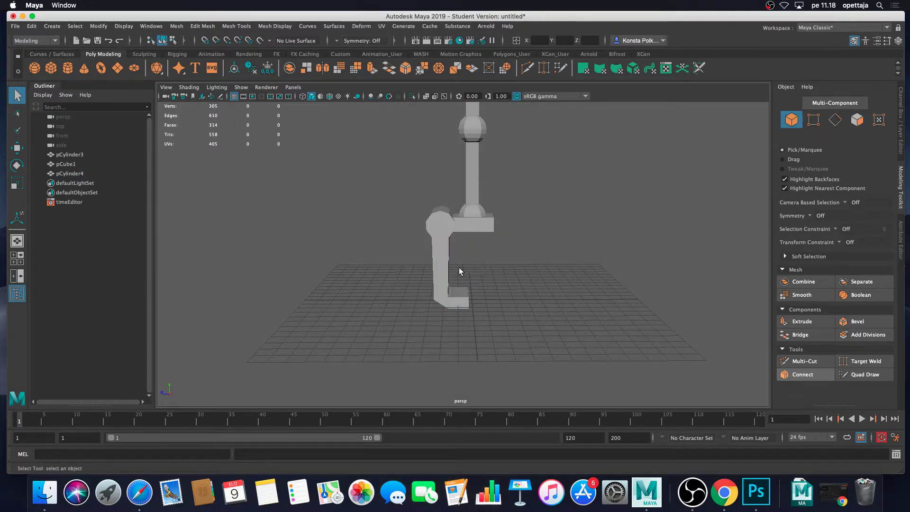
{"action": "left_click", "coordinate": [446, 270]}
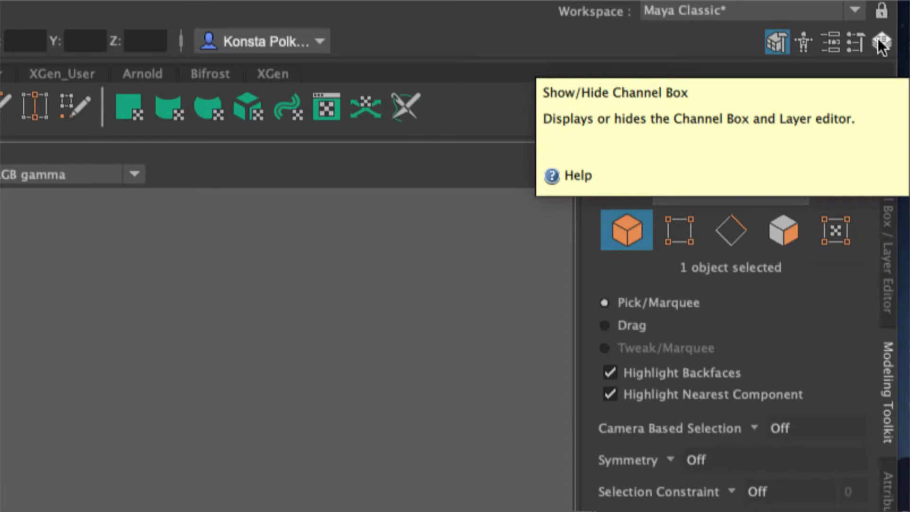
{"action": "left_click", "coordinate": [898, 41]}
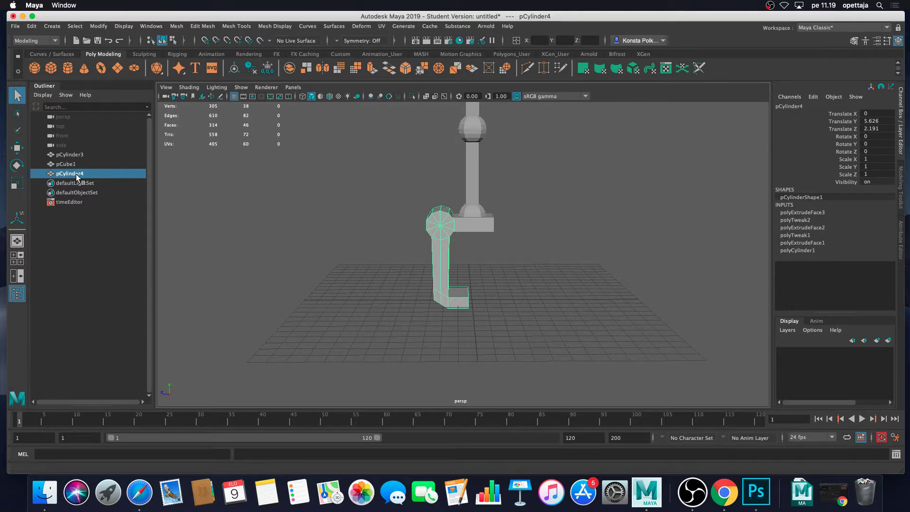
Step: Duplicate the leg and set the copy's Translate Z to -2.191, placing it on the cube's opposite side
{"action": "key", "text": "super+d"}
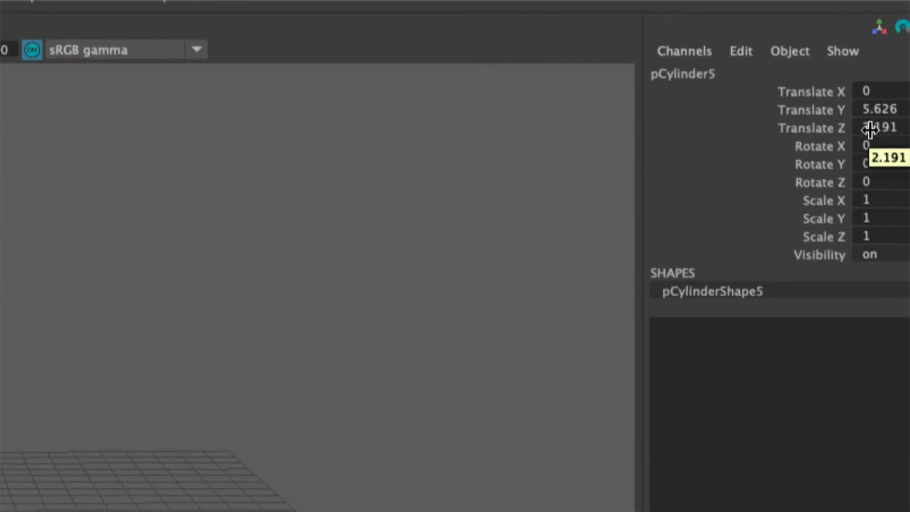
{"action": "double_click", "coordinate": [862, 128]}
{"action": "left_click", "coordinate": [859, 128]}
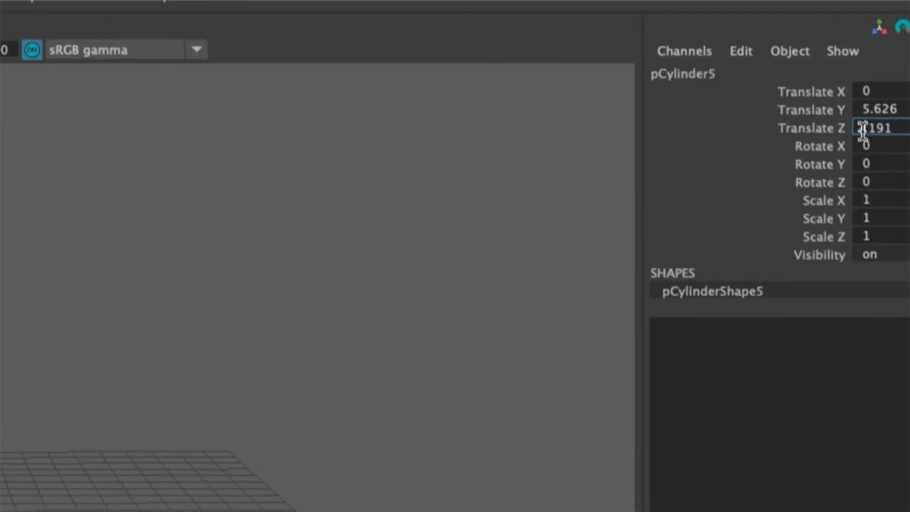
{"action": "type", "text": "-"}
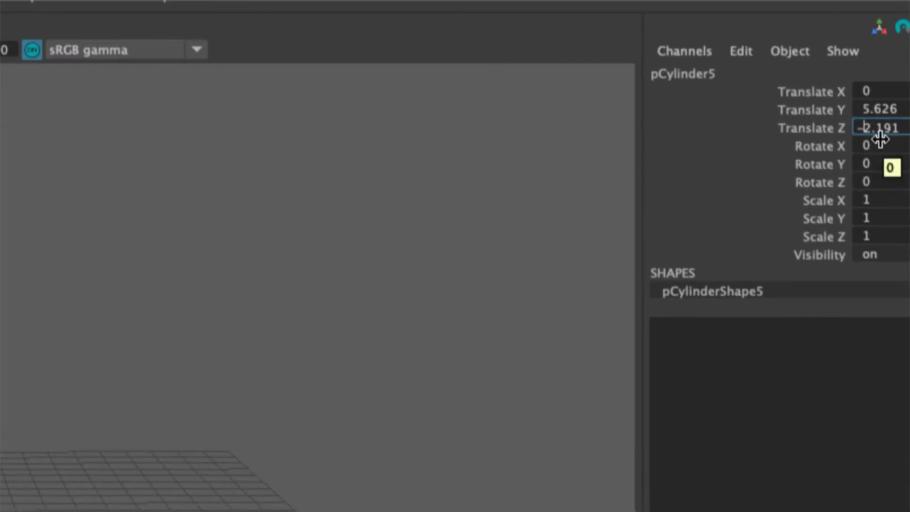
{"action": "key", "text": "Return"}
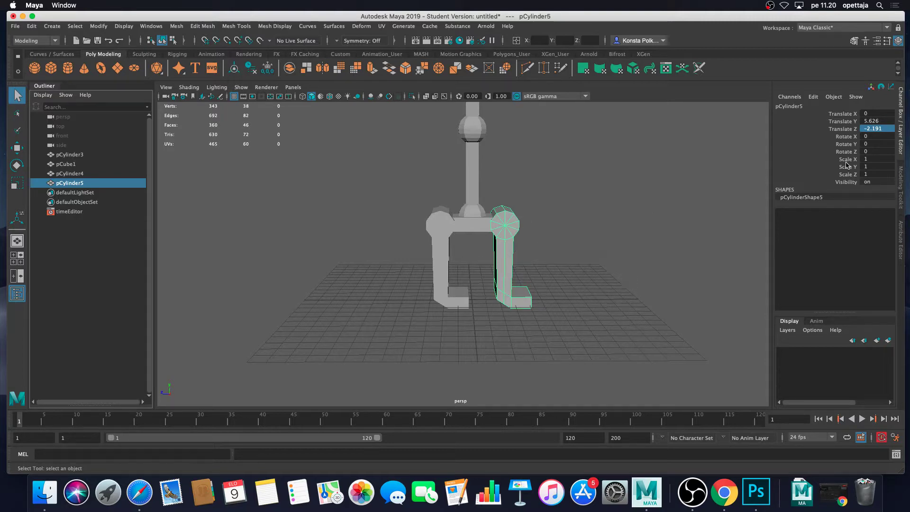
Step: Set the duplicated leg's Rotate Y to 180 so its foot points inward toward the original leg
{"action": "left_click", "coordinate": [880, 143]}
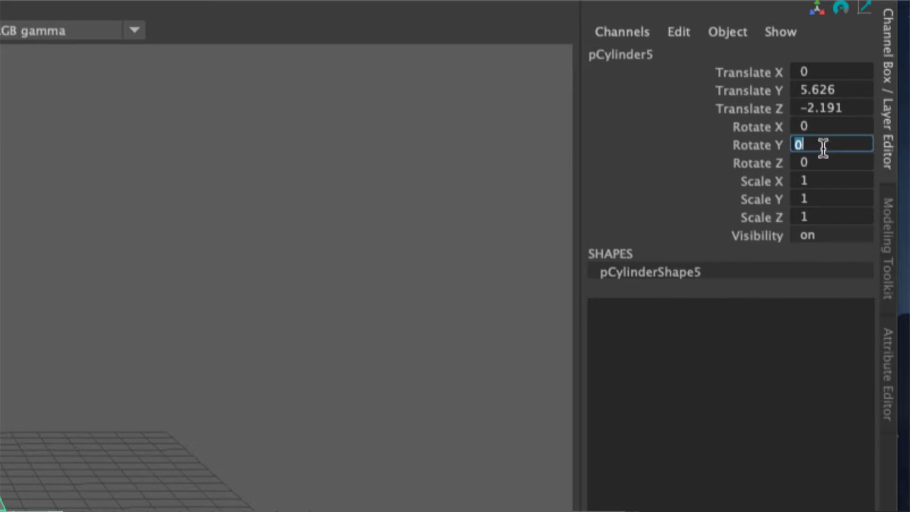
{"action": "type", "text": "180"}
{"action": "key", "text": "Return"}
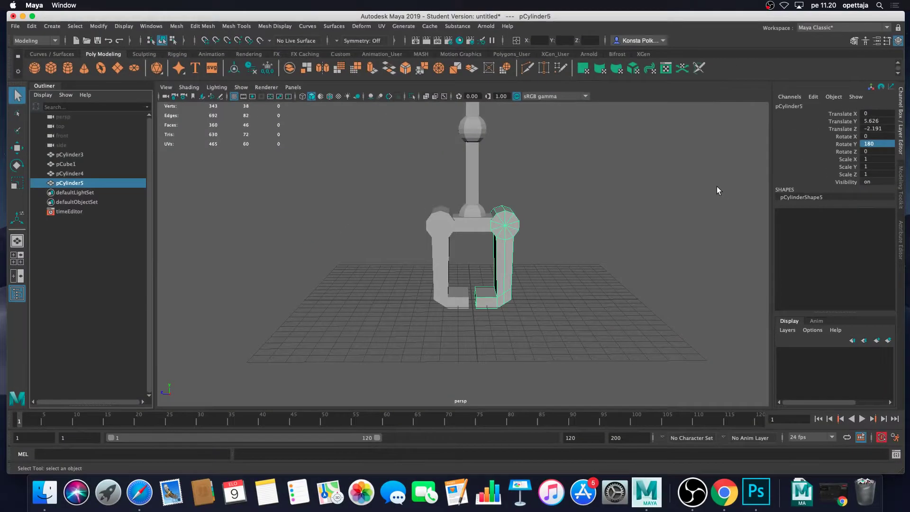
Step: Clear the selection and examine the whole model, from the two facing legs up to the column's top sphere
{"action": "left_click_drag", "start_coordinate": [584, 256], "coordinate": [446, 198], "text": "alt"}
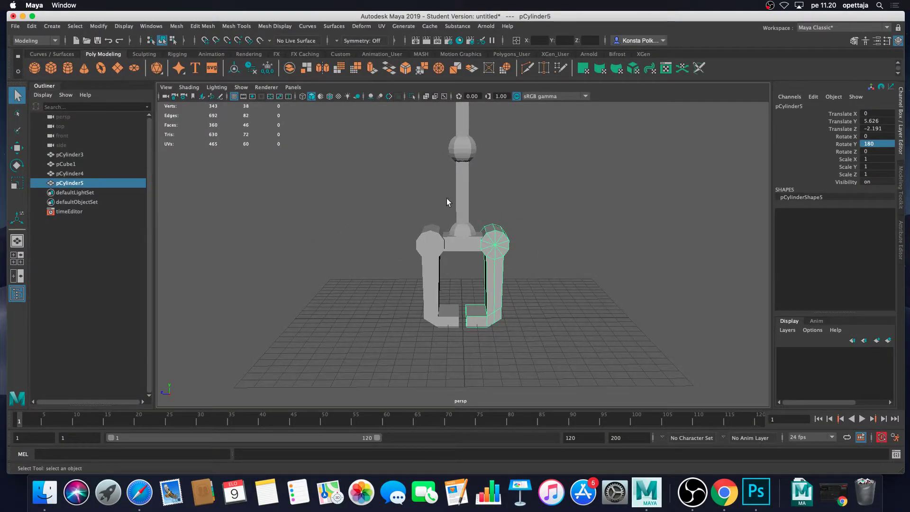
{"action": "left_click_drag", "start_coordinate": [567, 266], "coordinate": [565, 255], "text": "alt"}
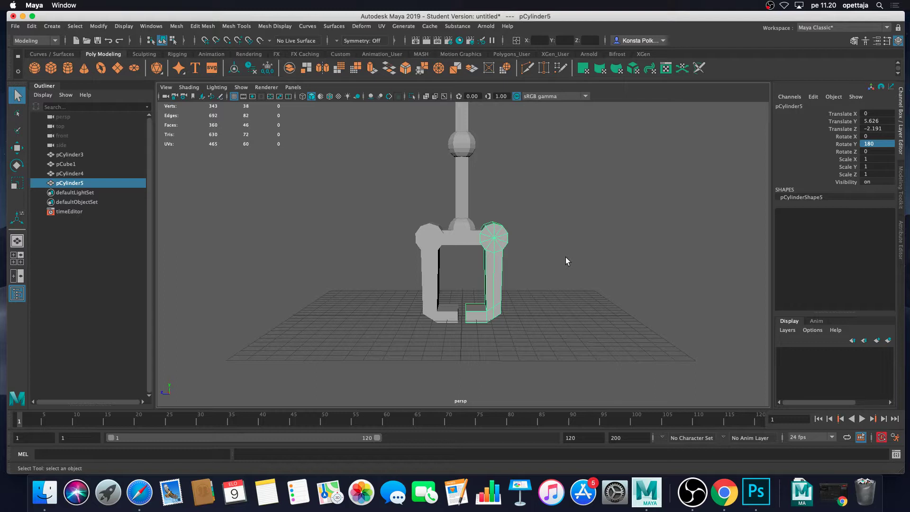
{"action": "left_click", "coordinate": [576, 243]}
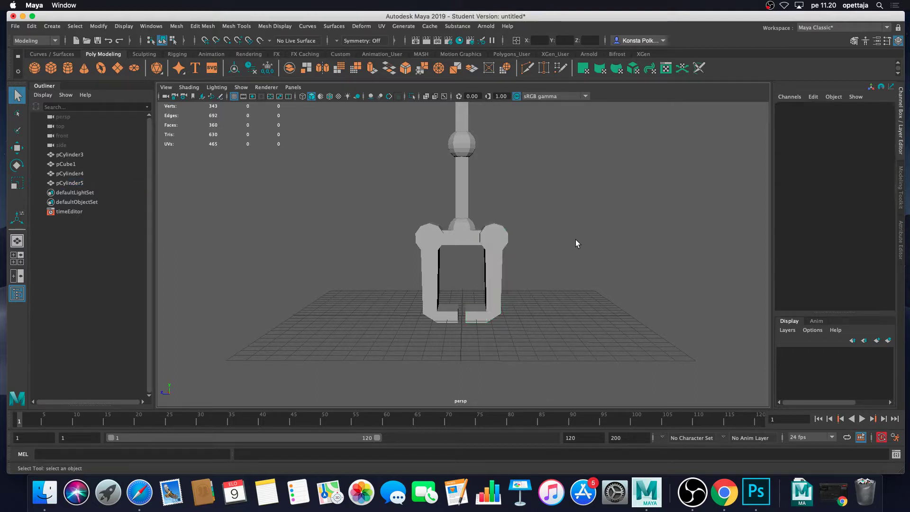
{"action": "scroll", "coordinate": [570, 246], "scroll_direction": "down", "scroll_amount": 5}
{"action": "mouse_move", "coordinate": [562, 246]}
{"action": "left_mouse_down", "text": "alt"}
{"action": "mouse_move", "coordinate": [524, 250]}
{"action": "mouse_move", "coordinate": [579, 246]}
{"action": "mouse_move", "coordinate": [524, 252]}
{"action": "mouse_move", "coordinate": [562, 245]}
{"action": "mouse_move", "coordinate": [562, 260]}
{"action": "mouse_move", "coordinate": [553, 246]}
{"action": "mouse_move", "coordinate": [560, 248]}
{"action": "left_mouse_up", "text": "alt"}
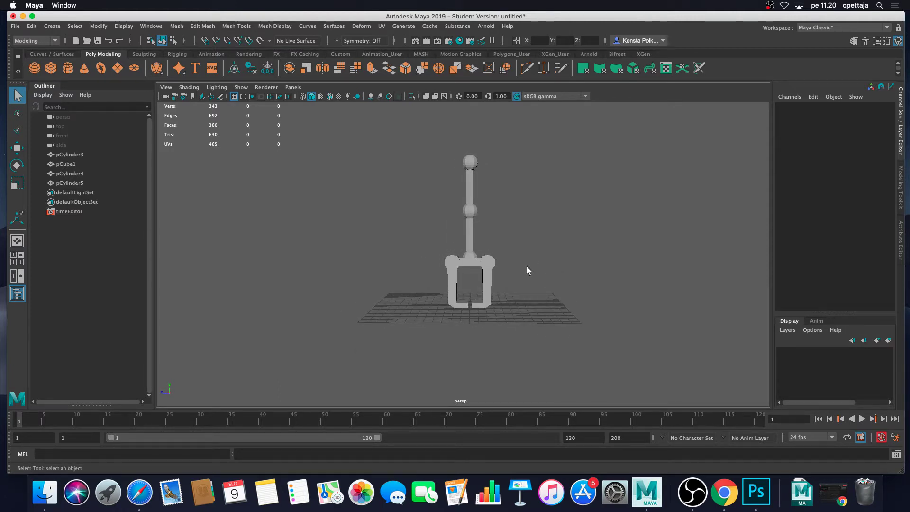
{"action": "scroll", "coordinate": [530, 264], "scroll_direction": "up", "scroll_amount": 5}
{"action": "scroll", "coordinate": [525, 283], "scroll_direction": "down", "scroll_amount": 3}
{"action": "scroll", "coordinate": [525, 289], "scroll_direction": "up", "scroll_amount": 3}
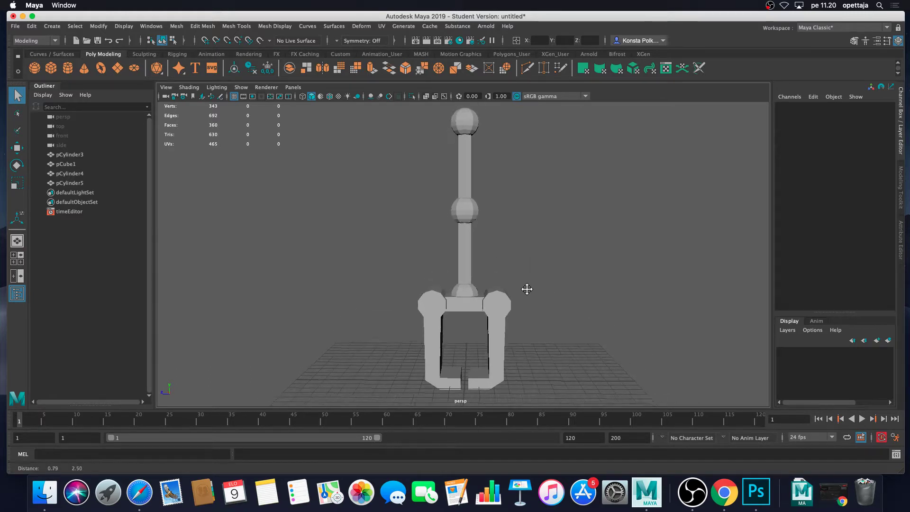
{"action": "scroll", "coordinate": [528, 278], "scroll_direction": "down", "scroll_amount": 3}
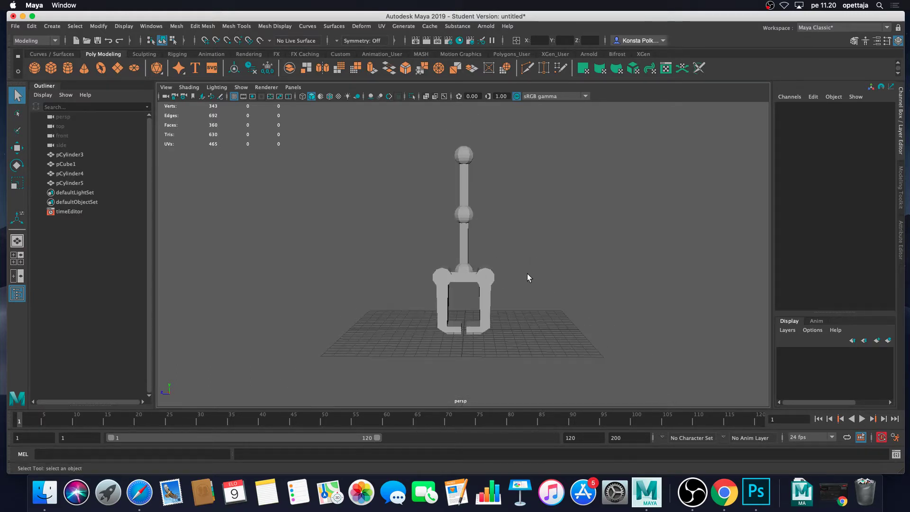
{"action": "scroll", "coordinate": [529, 278], "scroll_direction": "up", "scroll_amount": 2}
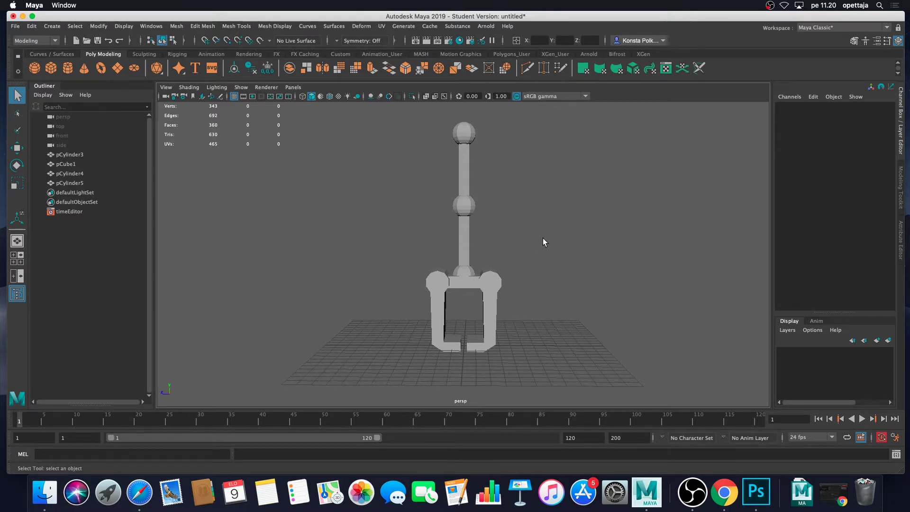
Step: Create a polygon cube primitive at the origin
{"action": "key", "text": "space"}
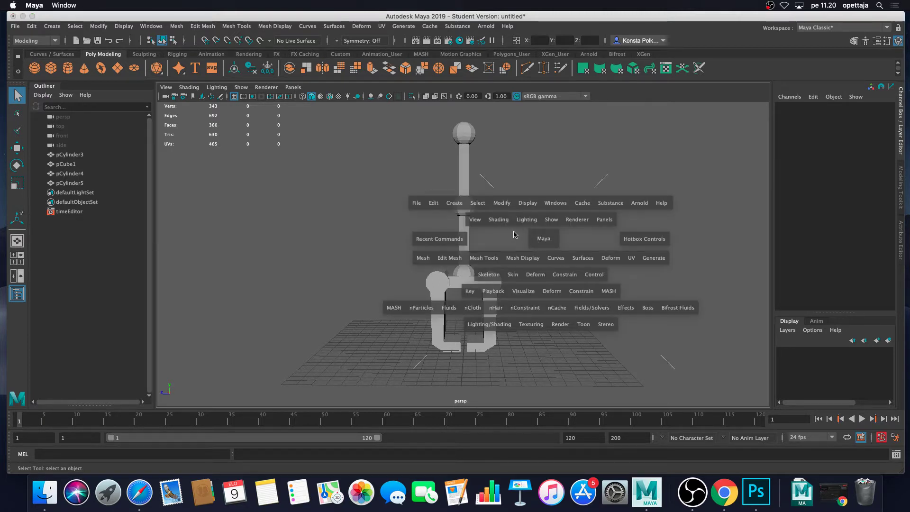
{"action": "left_click", "coordinate": [459, 207]}
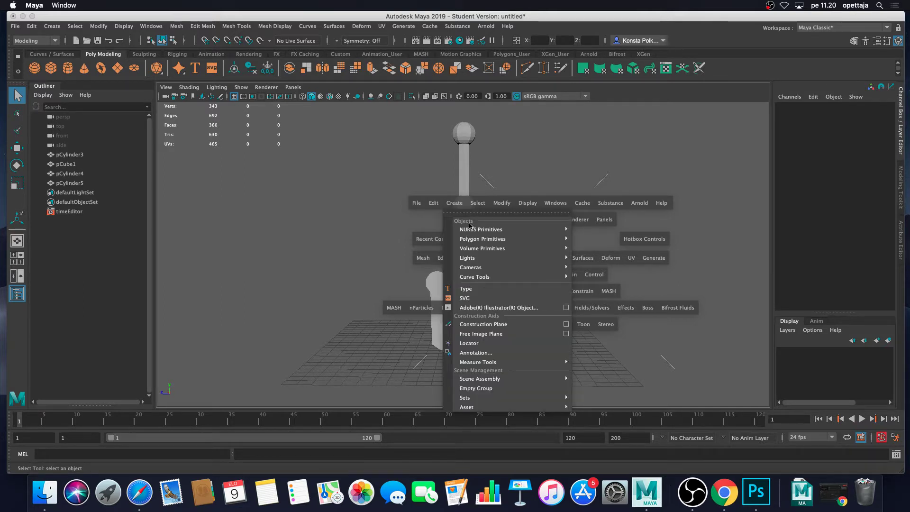
{"action": "mouse_move", "coordinate": [493, 242]}
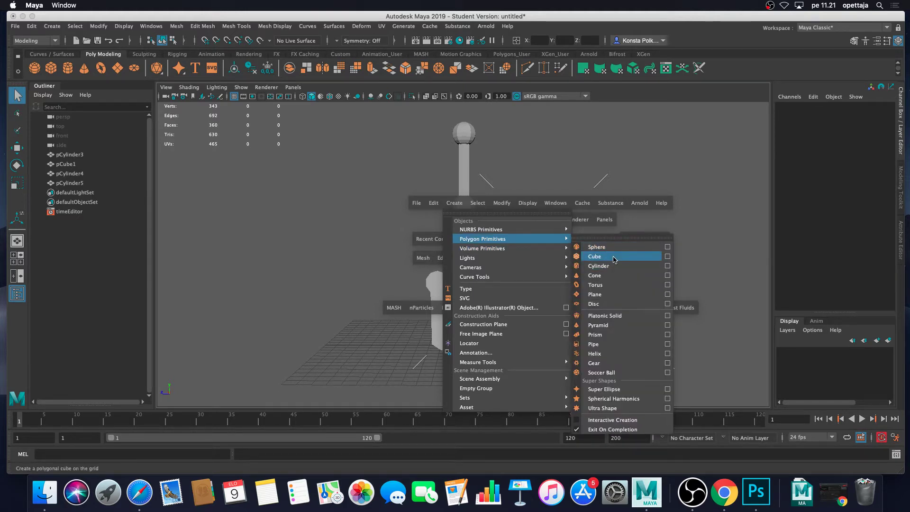
{"action": "left_click", "coordinate": [646, 258]}
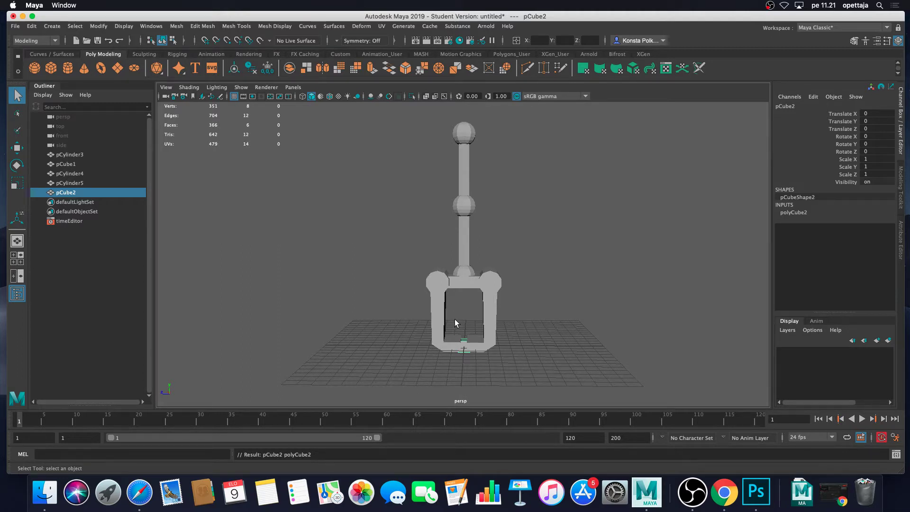
Step: Raise the new cube along Y to about 19.65 so it sits on top of the column's uppermost sphere
{"action": "key", "text": "w"}
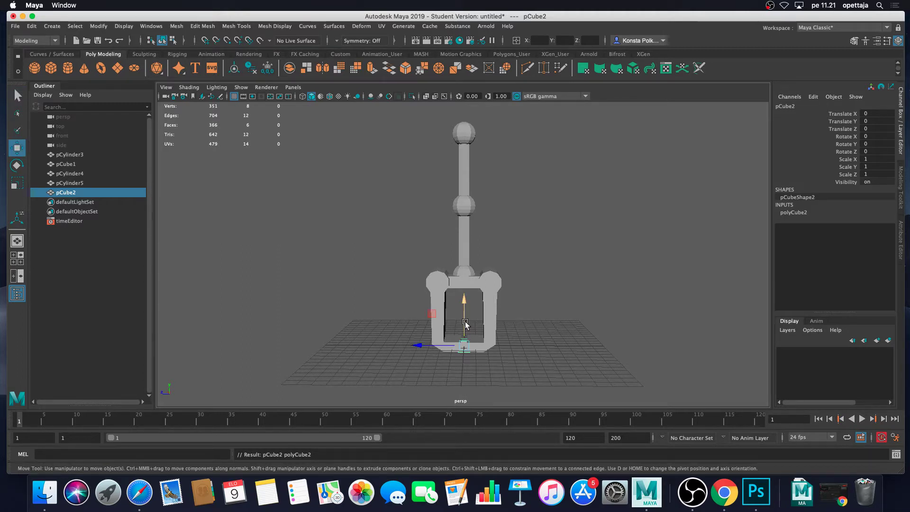
{"action": "left_click_drag", "start_coordinate": [466, 315], "coordinate": [467, 91]}
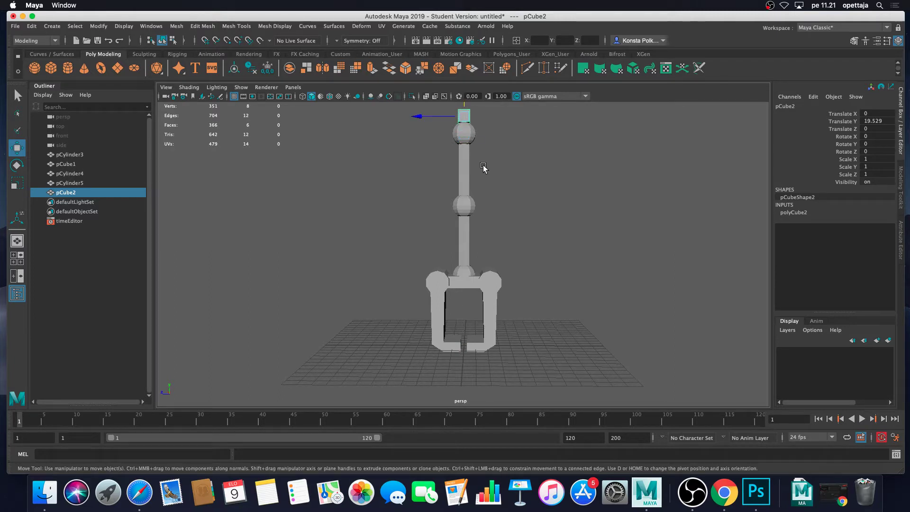
{"action": "scroll", "coordinate": [491, 168], "scroll_direction": "down", "scroll_amount": 3}
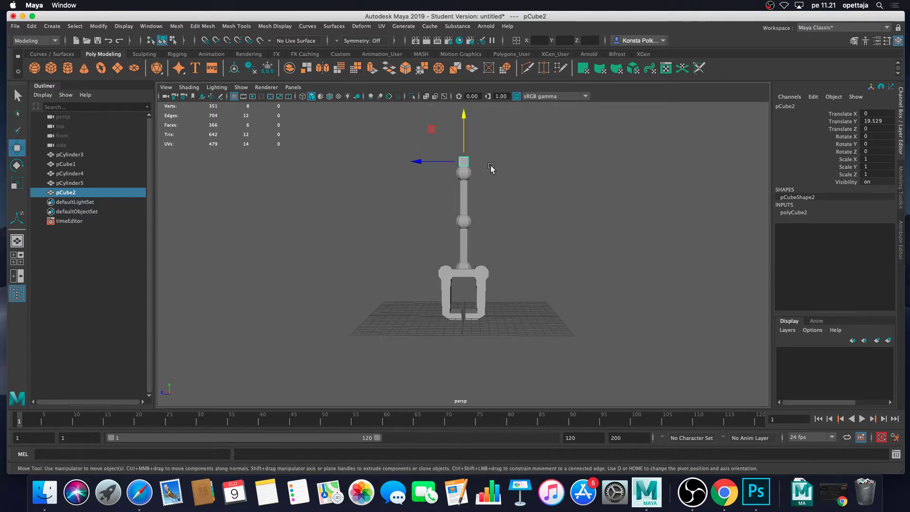
{"action": "middle_click_drag", "start_coordinate": [491, 168], "coordinate": [499, 204], "text": "alt"}
{"action": "left_click_drag", "start_coordinate": [472, 176], "coordinate": [472, 175]}
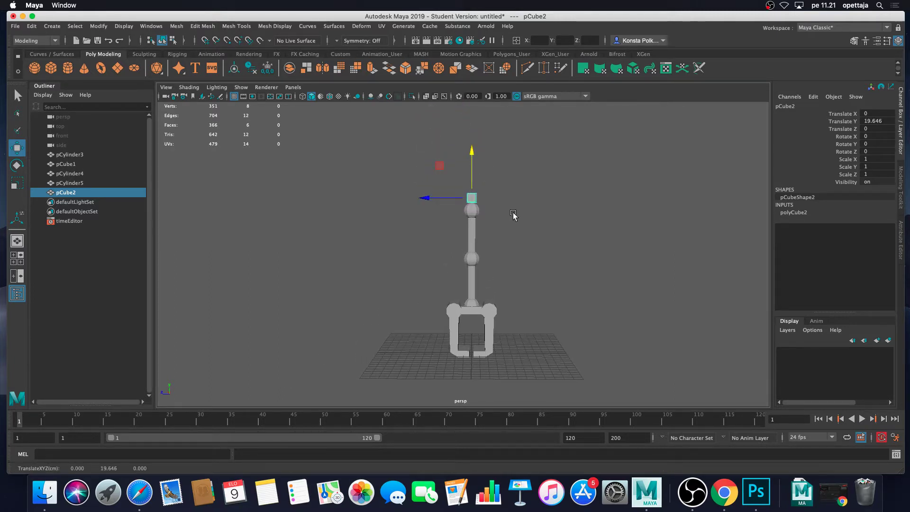
{"action": "scroll", "coordinate": [515, 213], "scroll_direction": "up", "scroll_amount": 3}
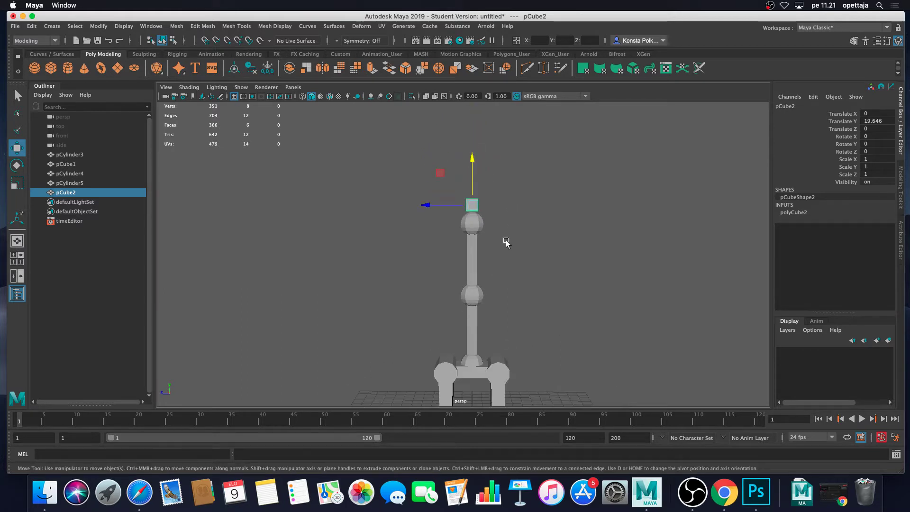
Step: Stretch the top cube into a flat plate, about 5.52 in Scale X and 8.11 in Scale Z, at Translate Y 19.527, and deselect it
{"action": "left_click_drag", "start_coordinate": [506, 243], "coordinate": [638, 244], "text": "alt"}
{"action": "key", "text": "r"}
{"action": "left_click_drag", "start_coordinate": [462, 216], "coordinate": [289, 226]}
{"action": "left_click_drag", "start_coordinate": [531, 244], "coordinate": [569, 276], "text": "alt"}
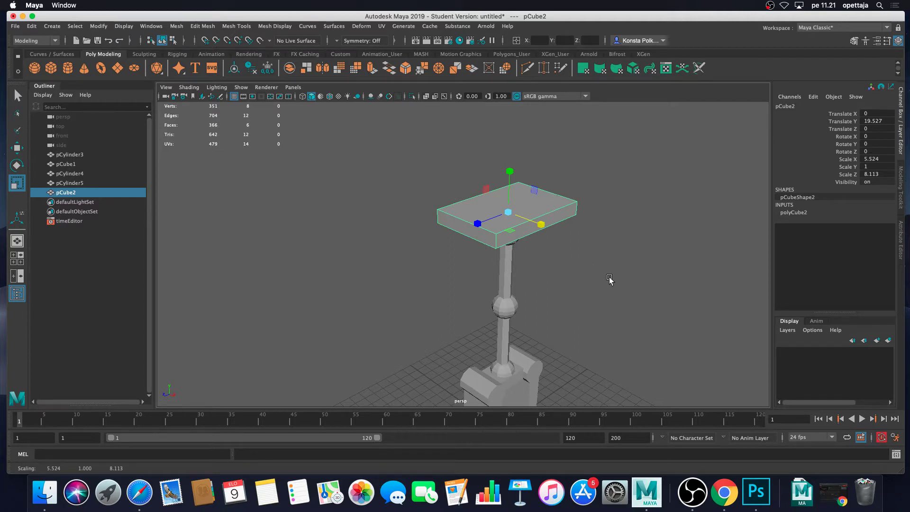
{"action": "scroll", "coordinate": [604, 278], "scroll_direction": "down", "scroll_amount": 3}
{"action": "left_click", "coordinate": [589, 264]}
Step: Select all parts of the arm, including the top plate, and combine them into one mesh
{"action": "left_click_drag", "start_coordinate": [590, 264], "coordinate": [536, 242], "text": "alt"}
{"action": "scroll", "coordinate": [563, 248], "scroll_direction": "down", "scroll_amount": 3}
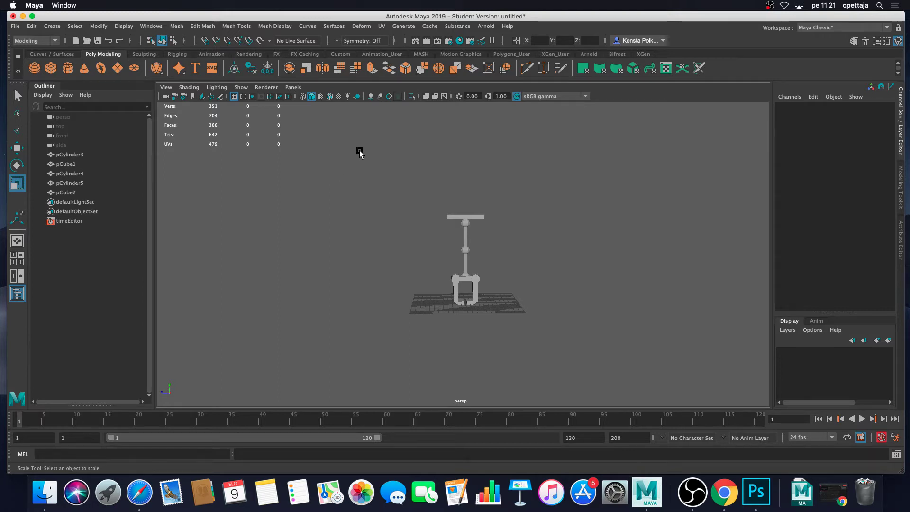
{"action": "left_click_drag", "start_coordinate": [361, 151], "coordinate": [574, 367]}
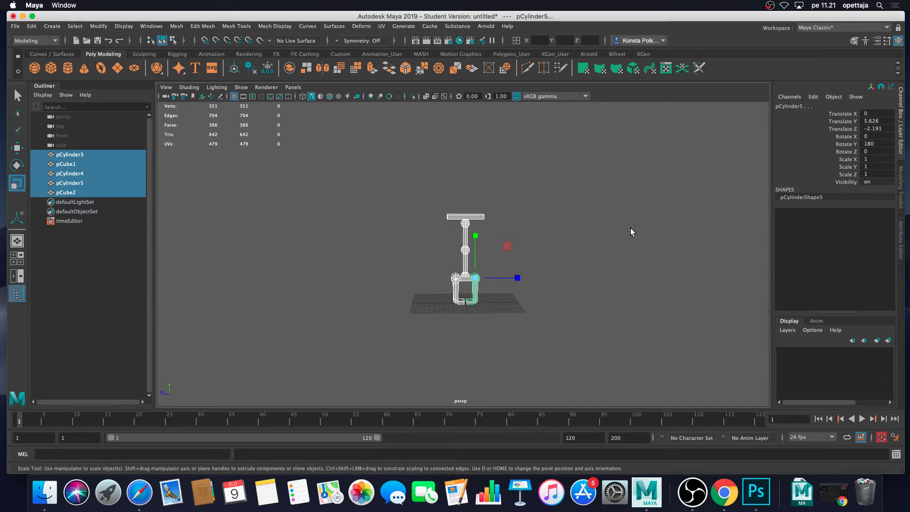
{"action": "left_click", "coordinate": [854, 42]}
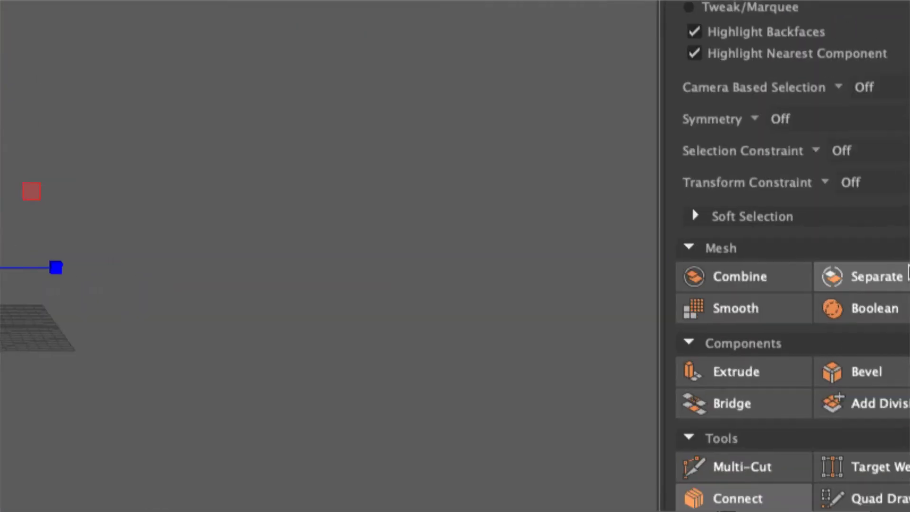
{"action": "left_click", "coordinate": [723, 282]}
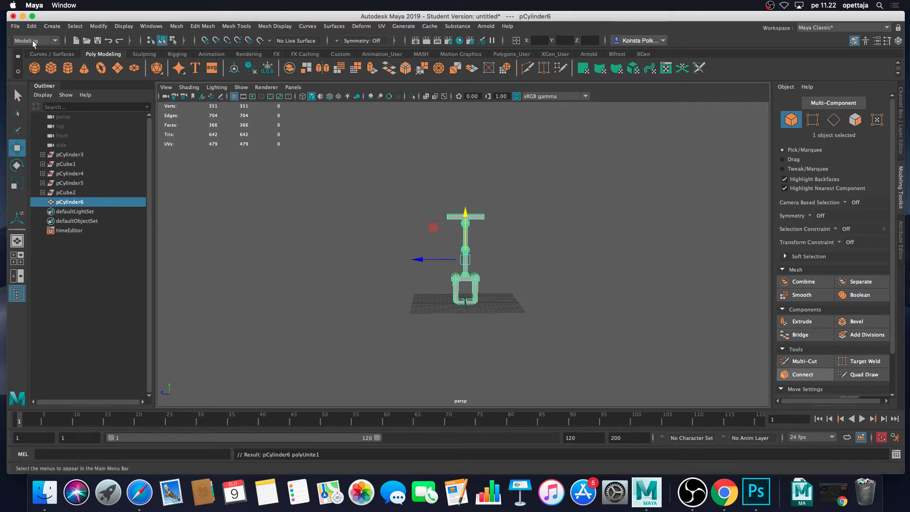
Step: Delete the combined mesh's construction history
{"action": "left_click", "coordinate": [32, 26]}
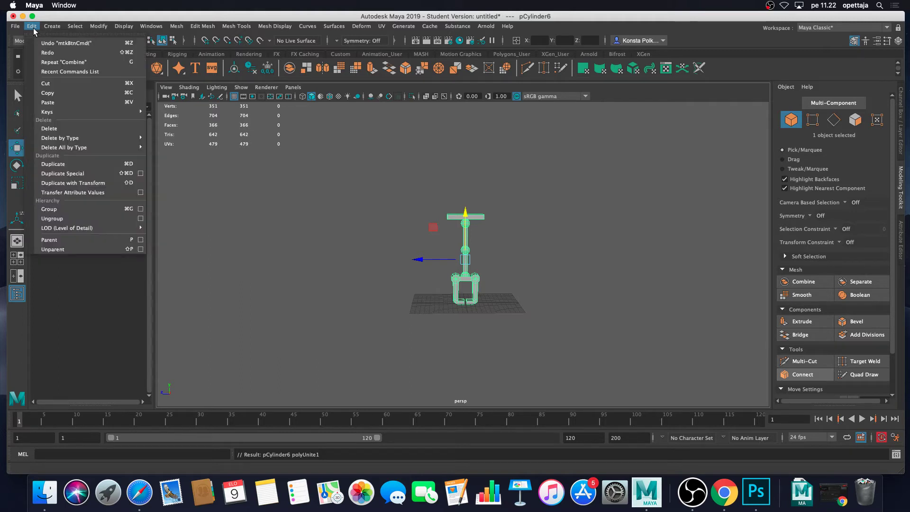
{"action": "mouse_move", "coordinate": [94, 142]}
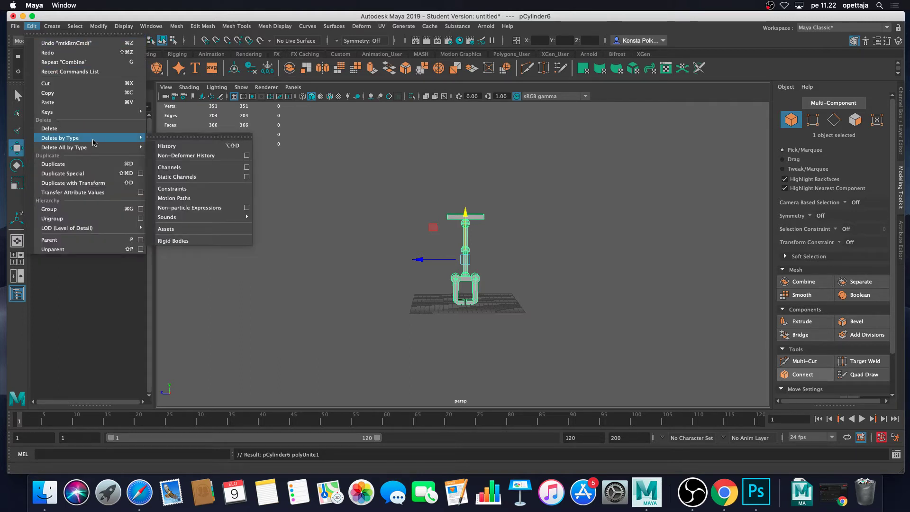
{"action": "left_click", "coordinate": [186, 146]}
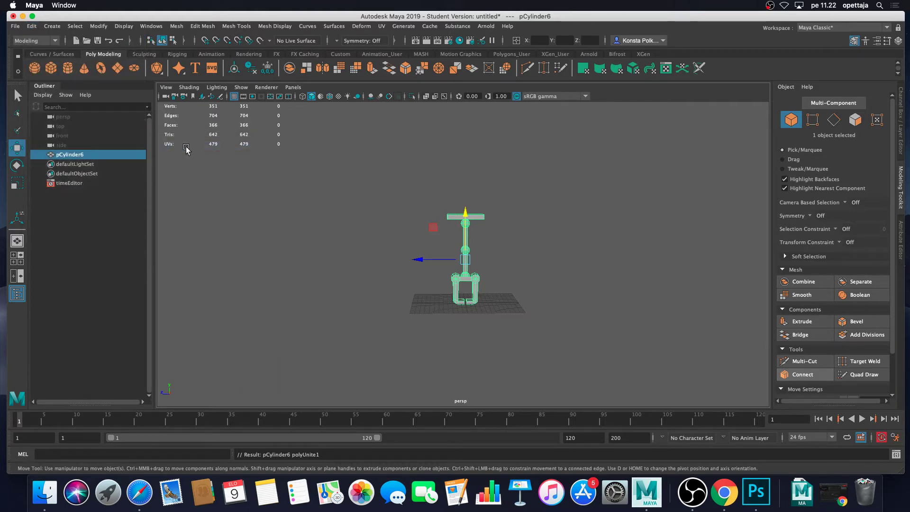
Step: Rename the combined mesh as roboticArmGEO
{"action": "double_click", "coordinate": [80, 159]}
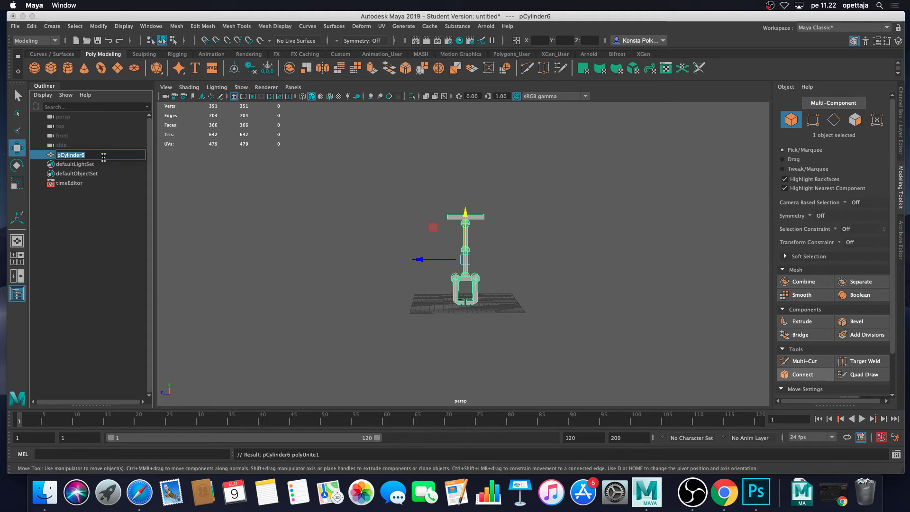
{"action": "type", "text": "roboti"}
{"action": "key", "text": "BackSpace"}
{"action": "key", "text": "BackSpace"}
{"action": "type", "text": "rmGEO"}
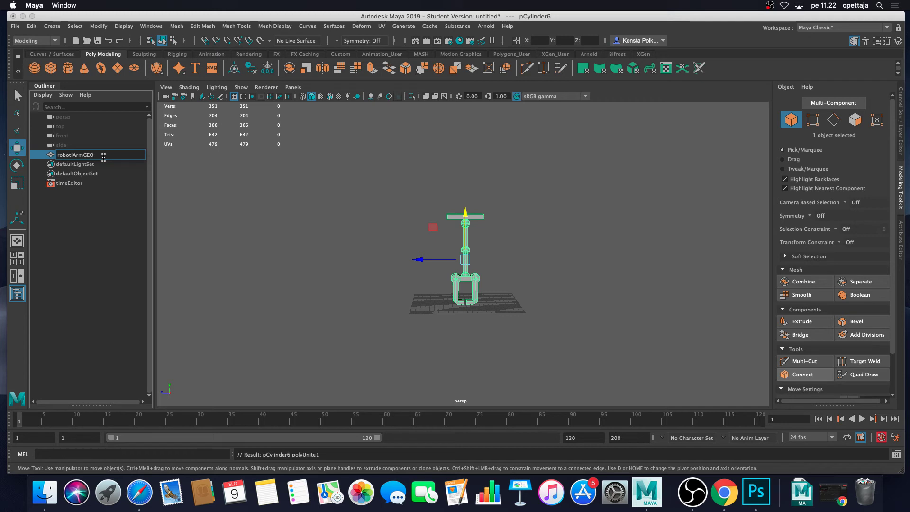
{"action": "key", "text": "Return"}
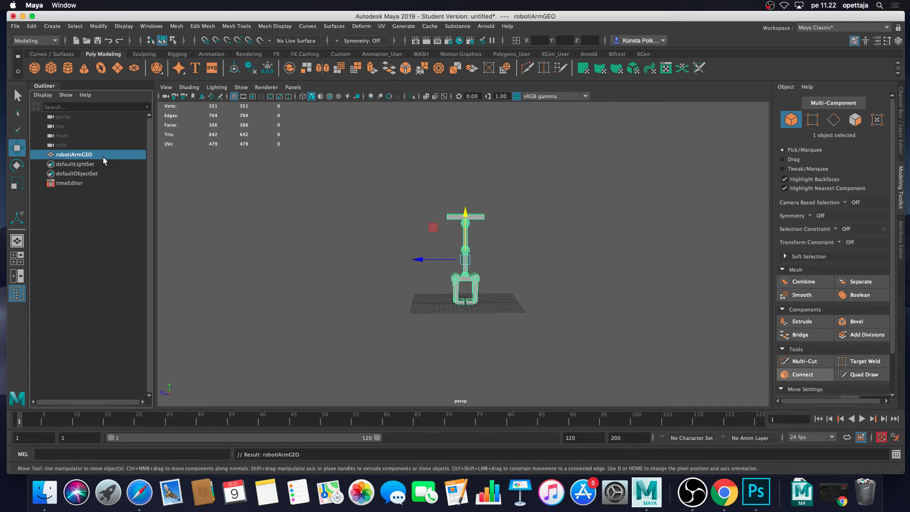
{"action": "double_click", "coordinate": [72, 156]}
{"action": "left_click", "coordinate": [72, 155]}
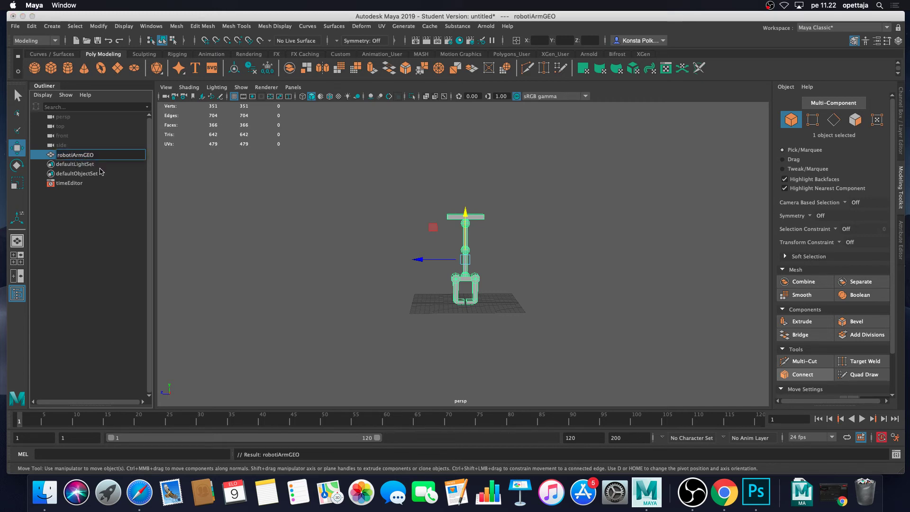
{"action": "type", "text": "c"}
{"action": "key", "text": "Return"}
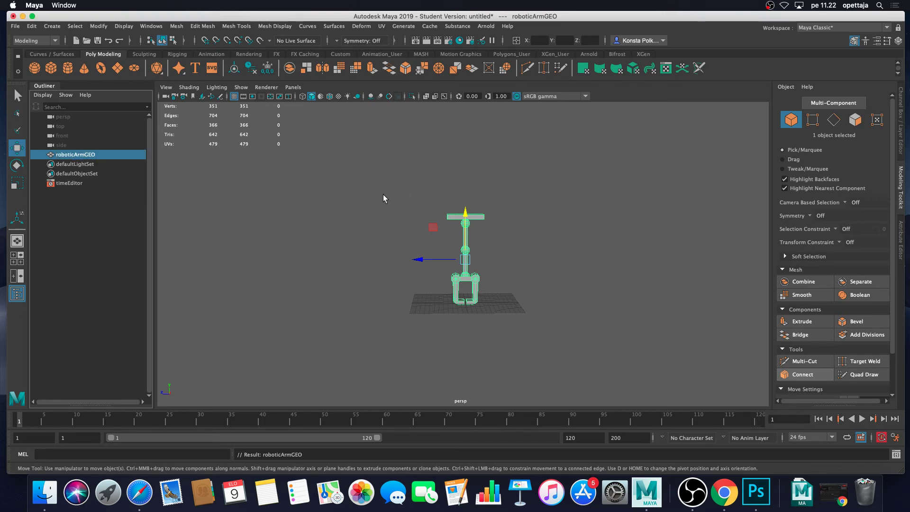
Step: Save the scene to the Desktop as a Maya ASCII file named roboticArmRig, accepting the student version notice
{"action": "left_click", "coordinate": [15, 26]}
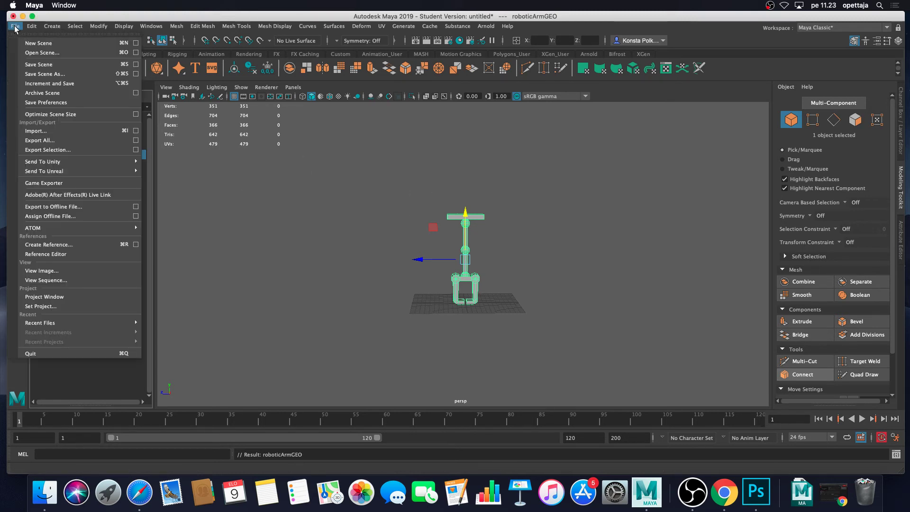
{"action": "left_click", "coordinate": [76, 65]}
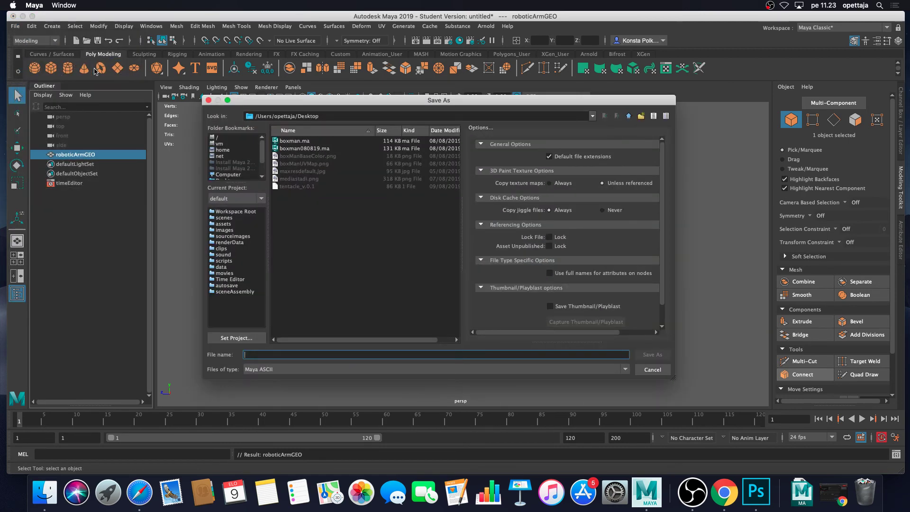
{"action": "left_click", "coordinate": [232, 163]}
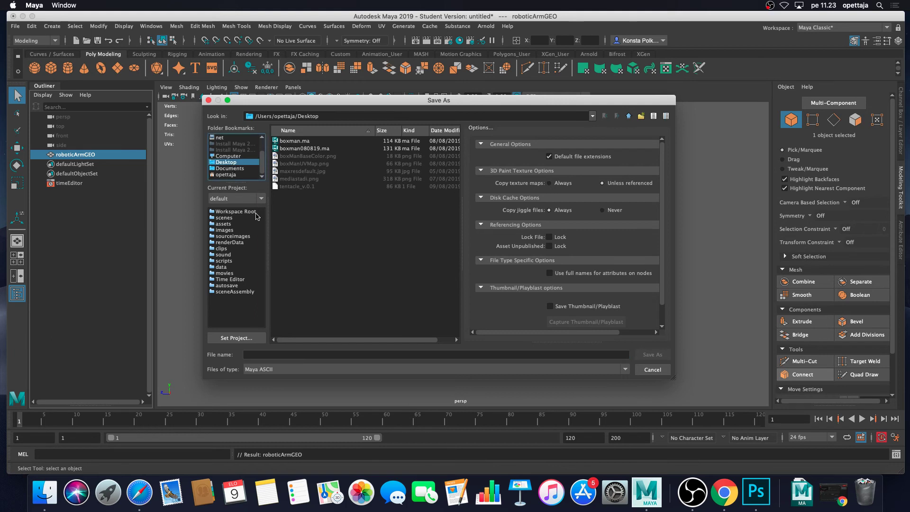
{"action": "left_click", "coordinate": [282, 355]}
{"action": "type", "text": "roboticArm"}
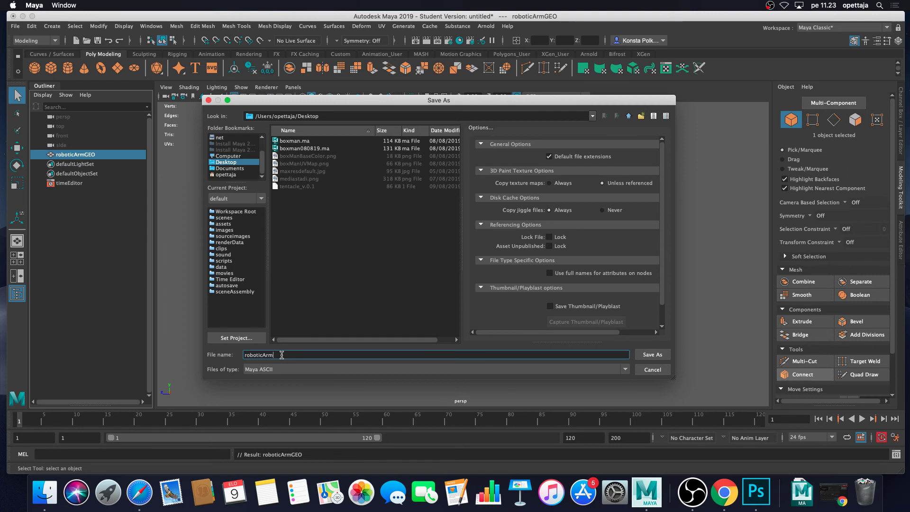
{"action": "type", "text": "Rig"}
{"action": "left_click", "coordinate": [653, 355]}
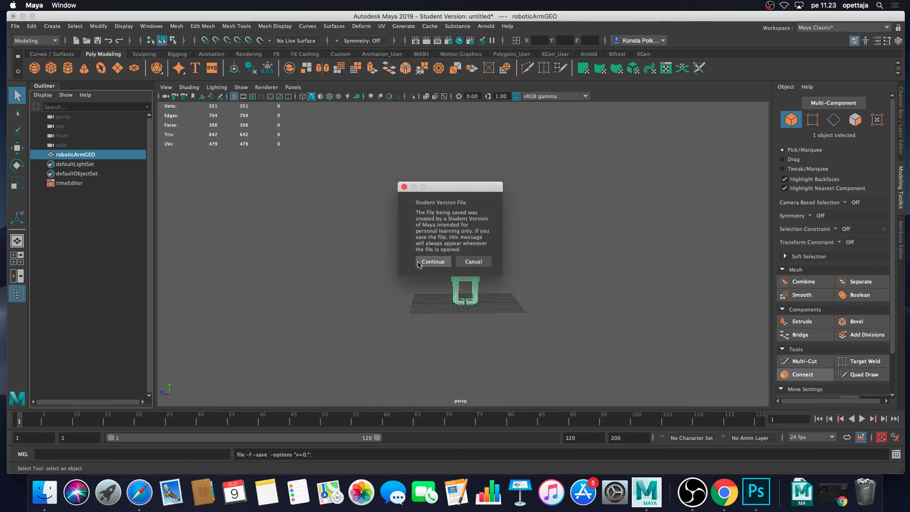
{"action": "left_click", "coordinate": [426, 263]}
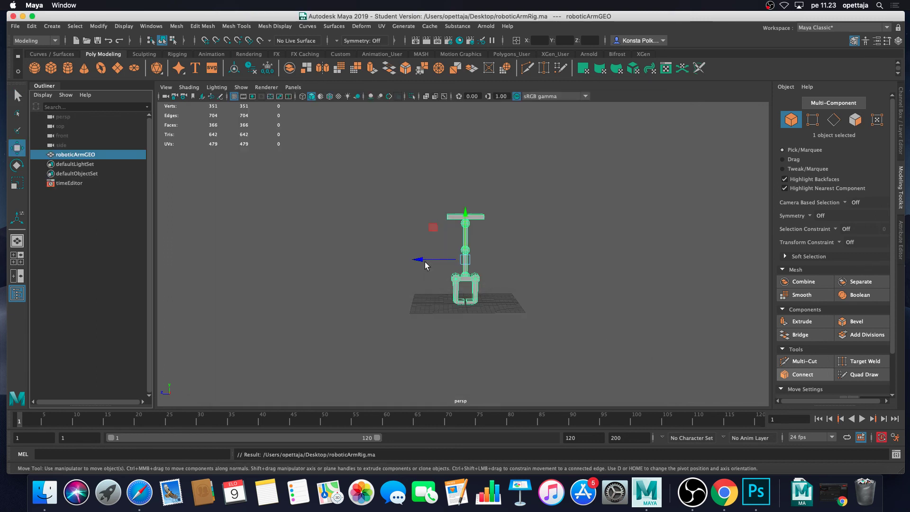